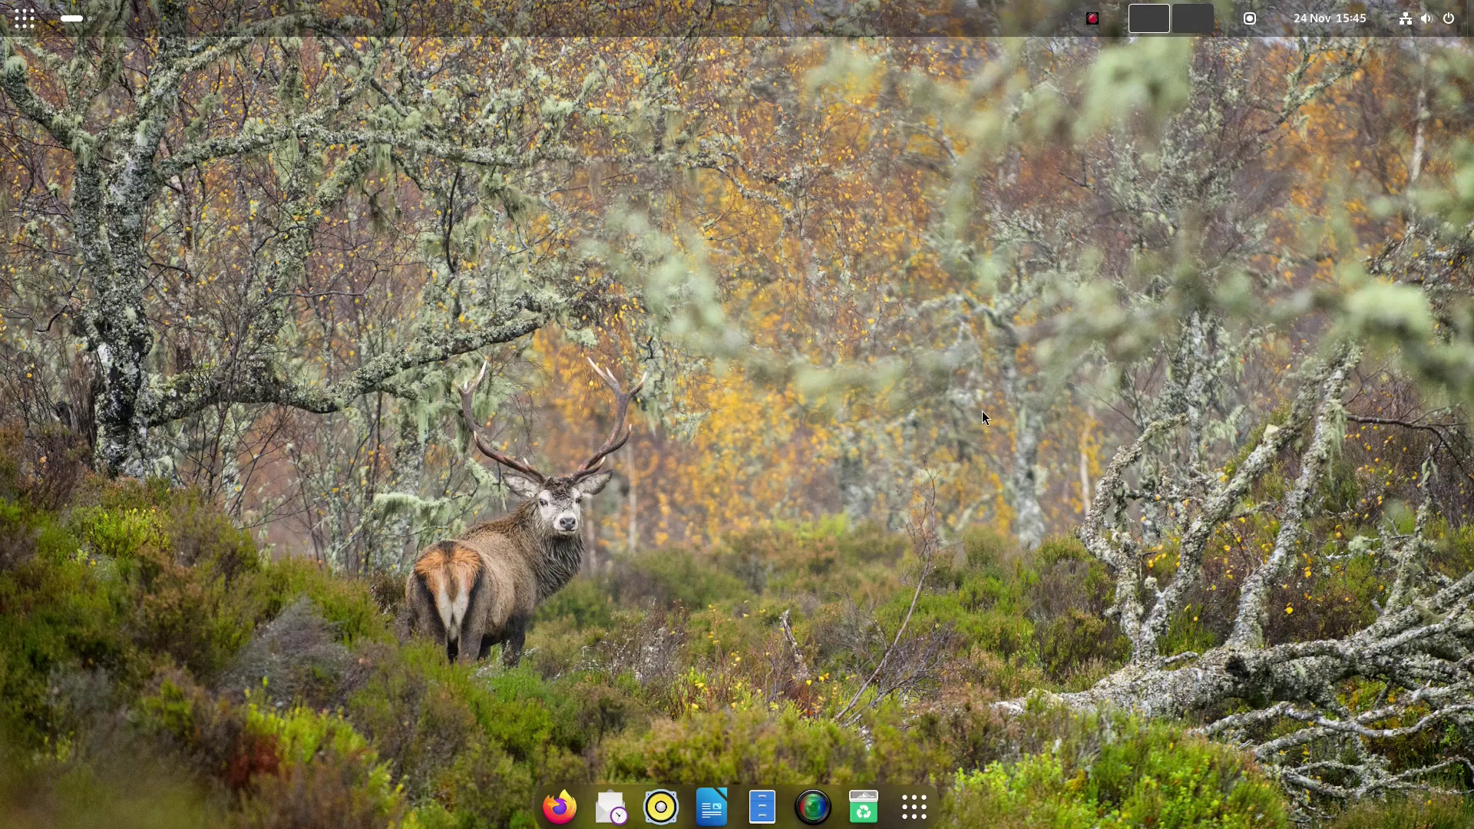
- Open the Activities overview and swipe to the empty second workspace
click(71, 18)
drag(1175, 398, 362, 391)
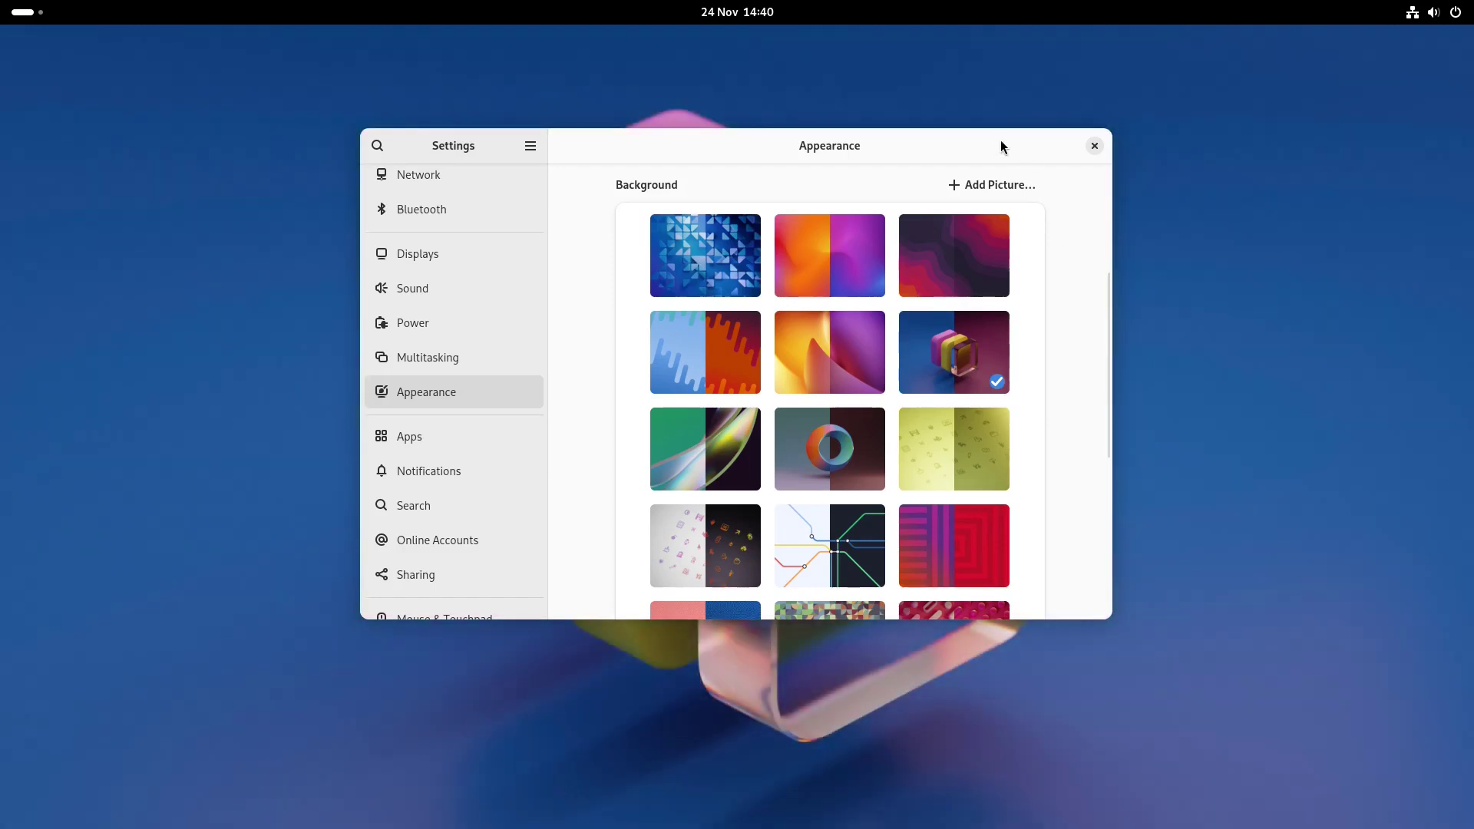
- Move the Settings window down, hide it, then restore it from the overview
drag(1000, 145, 942, 183)
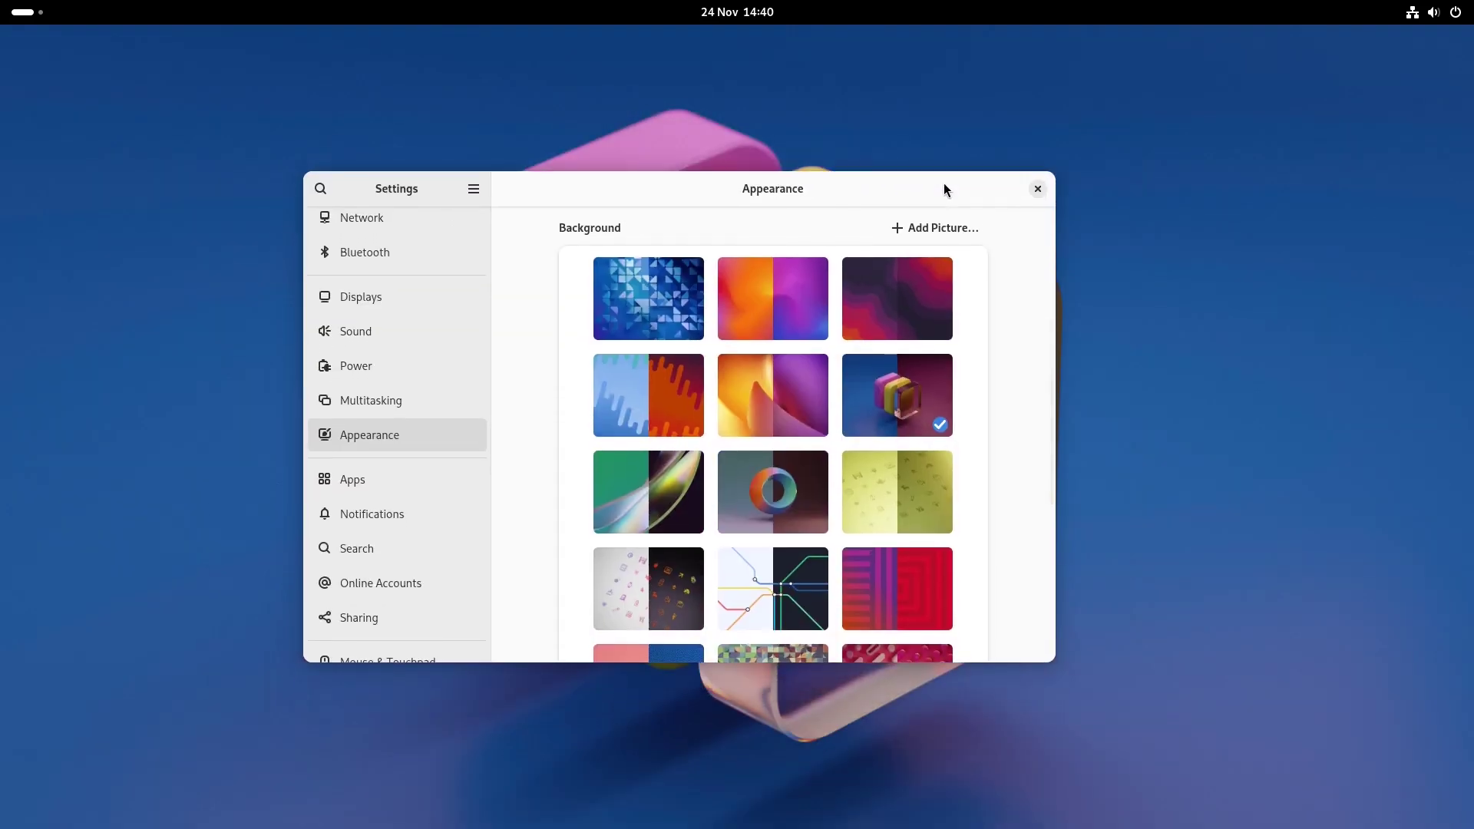
right_click(942, 184)
click(978, 236)
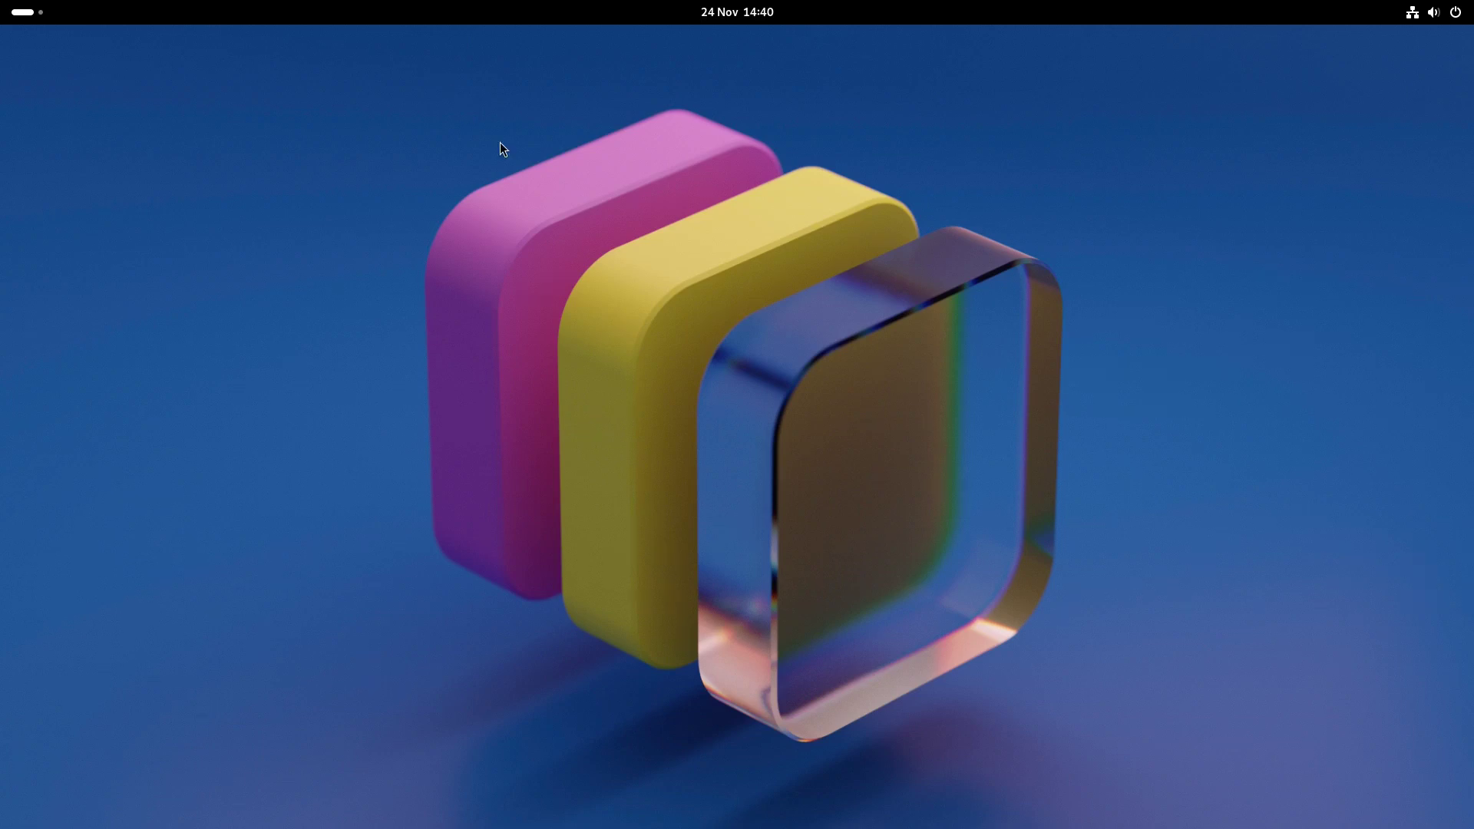
key(super)
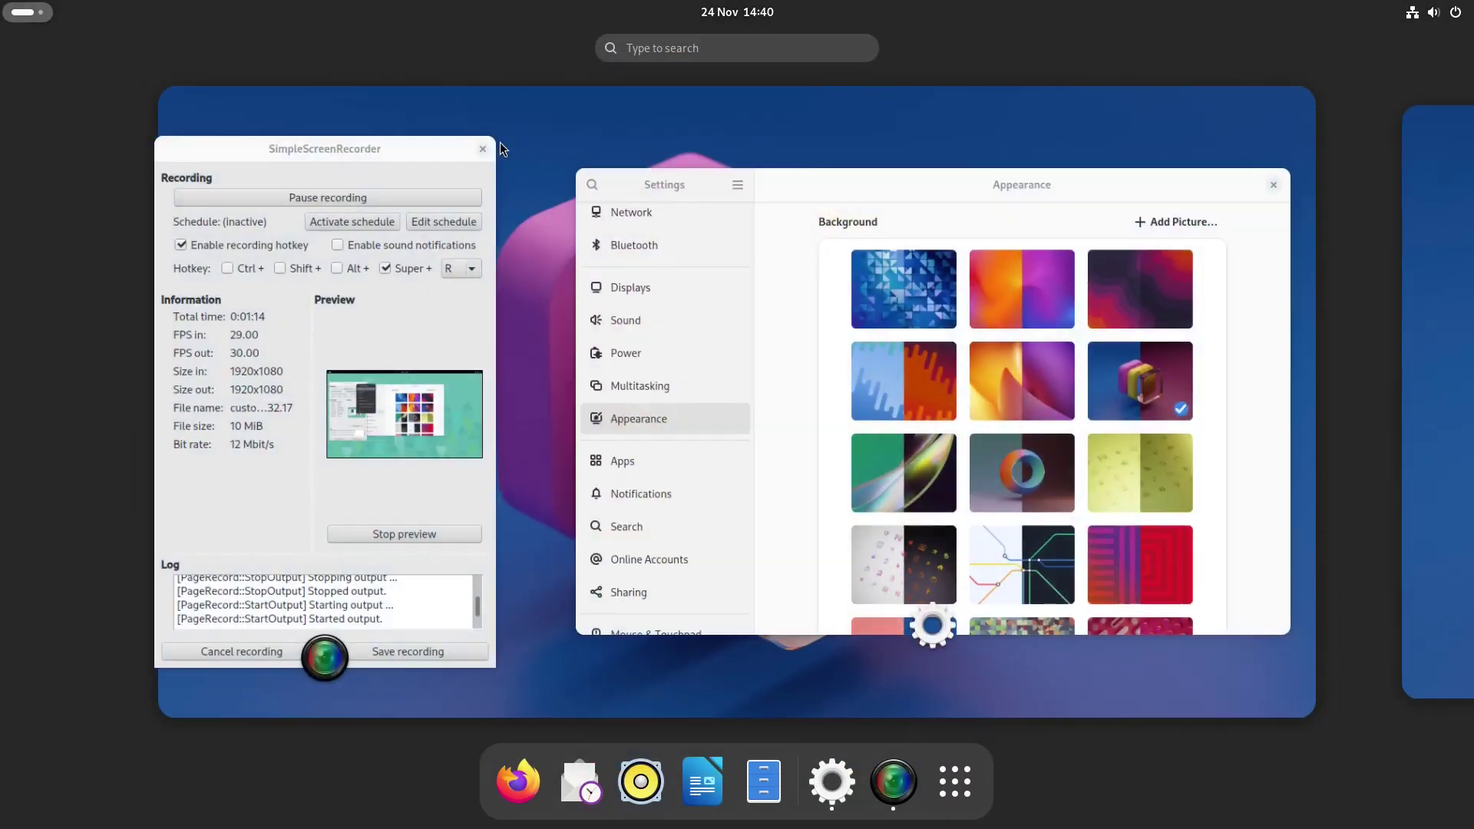
click(1092, 188)
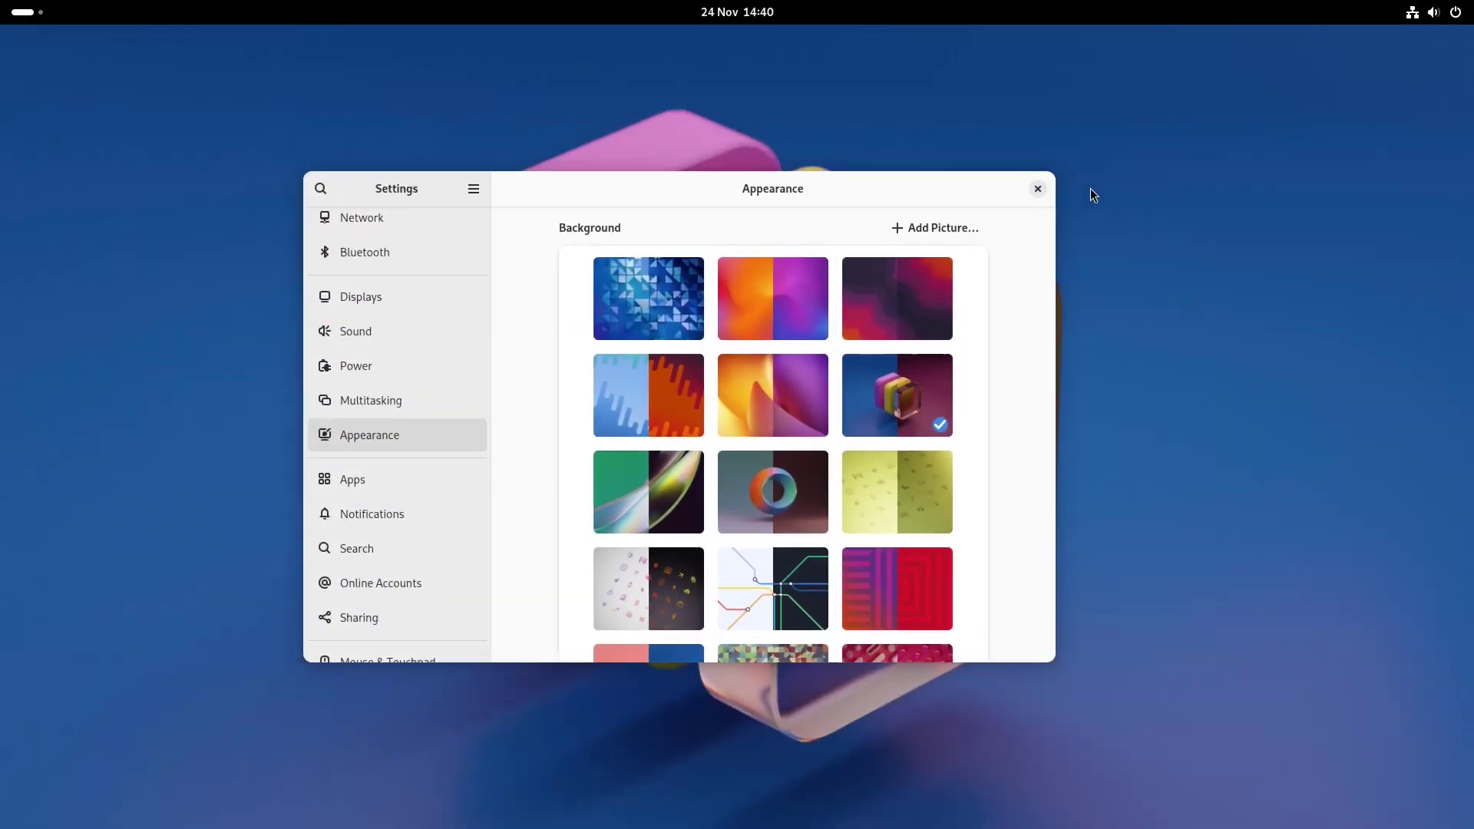
- Cancel the Add Picture… chooser, close Settings, and show the app grid
click(950, 230)
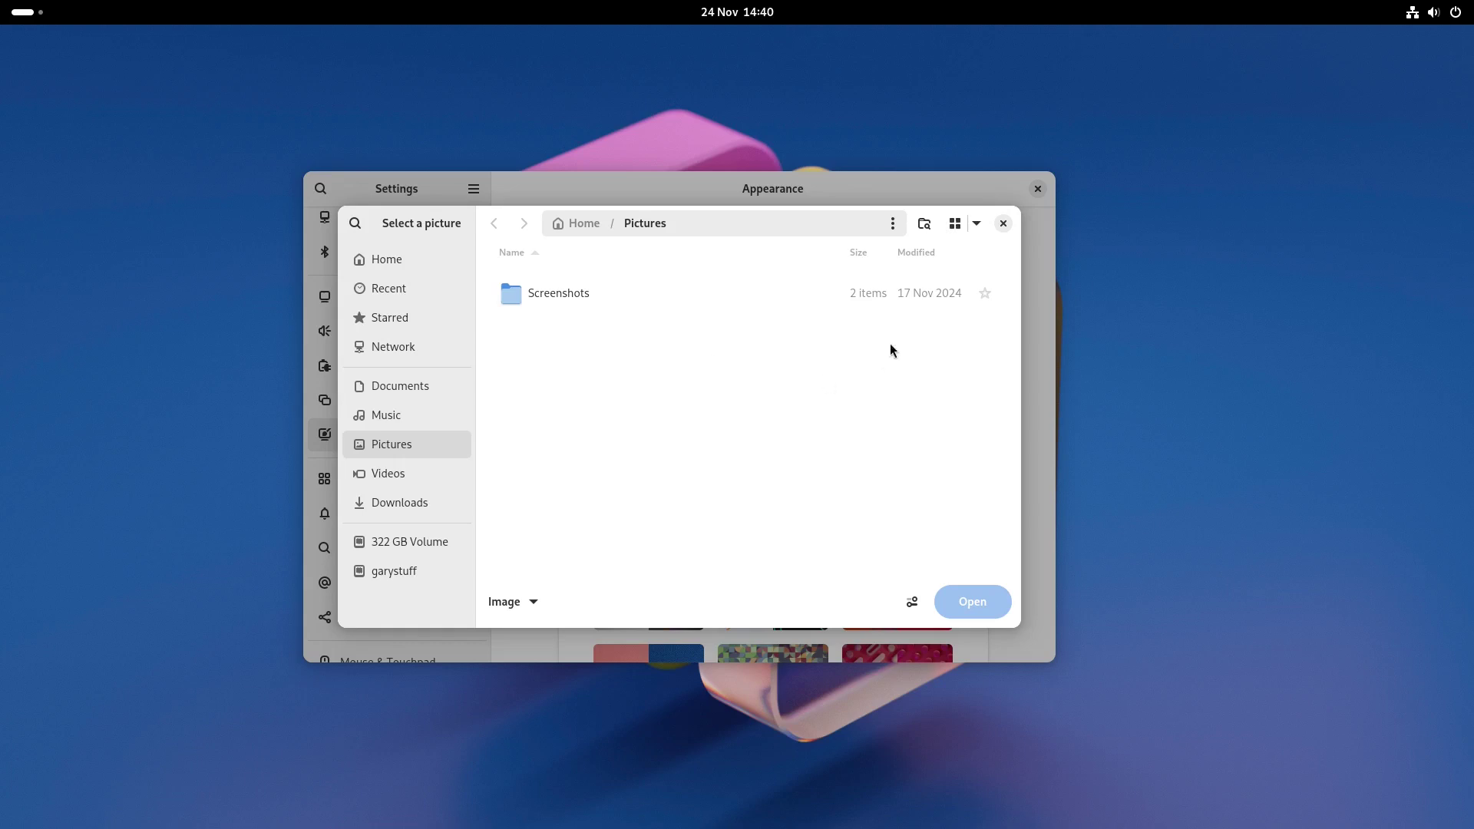
click(1004, 222)
click(1037, 188)
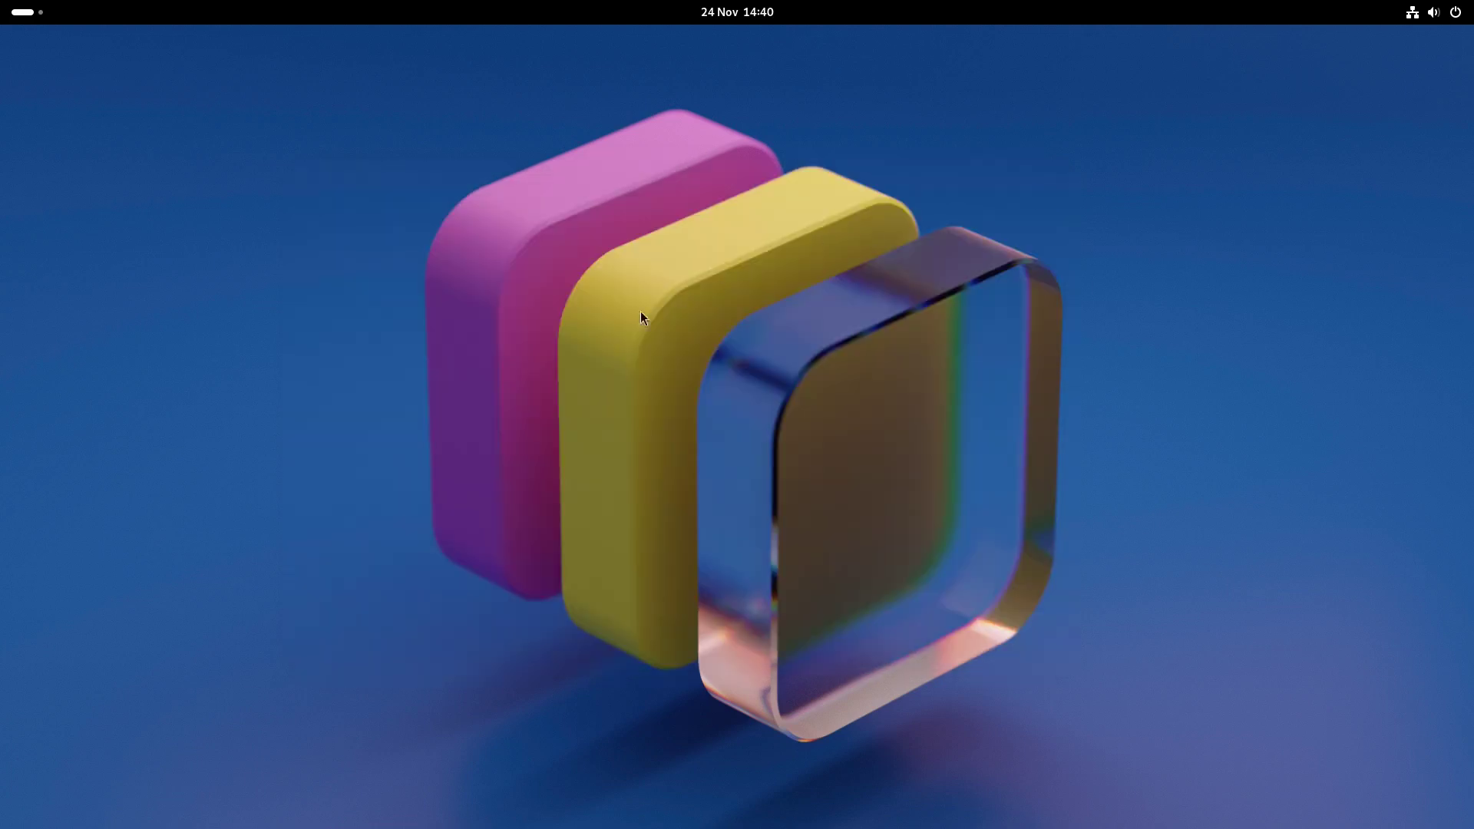
key(super+a)
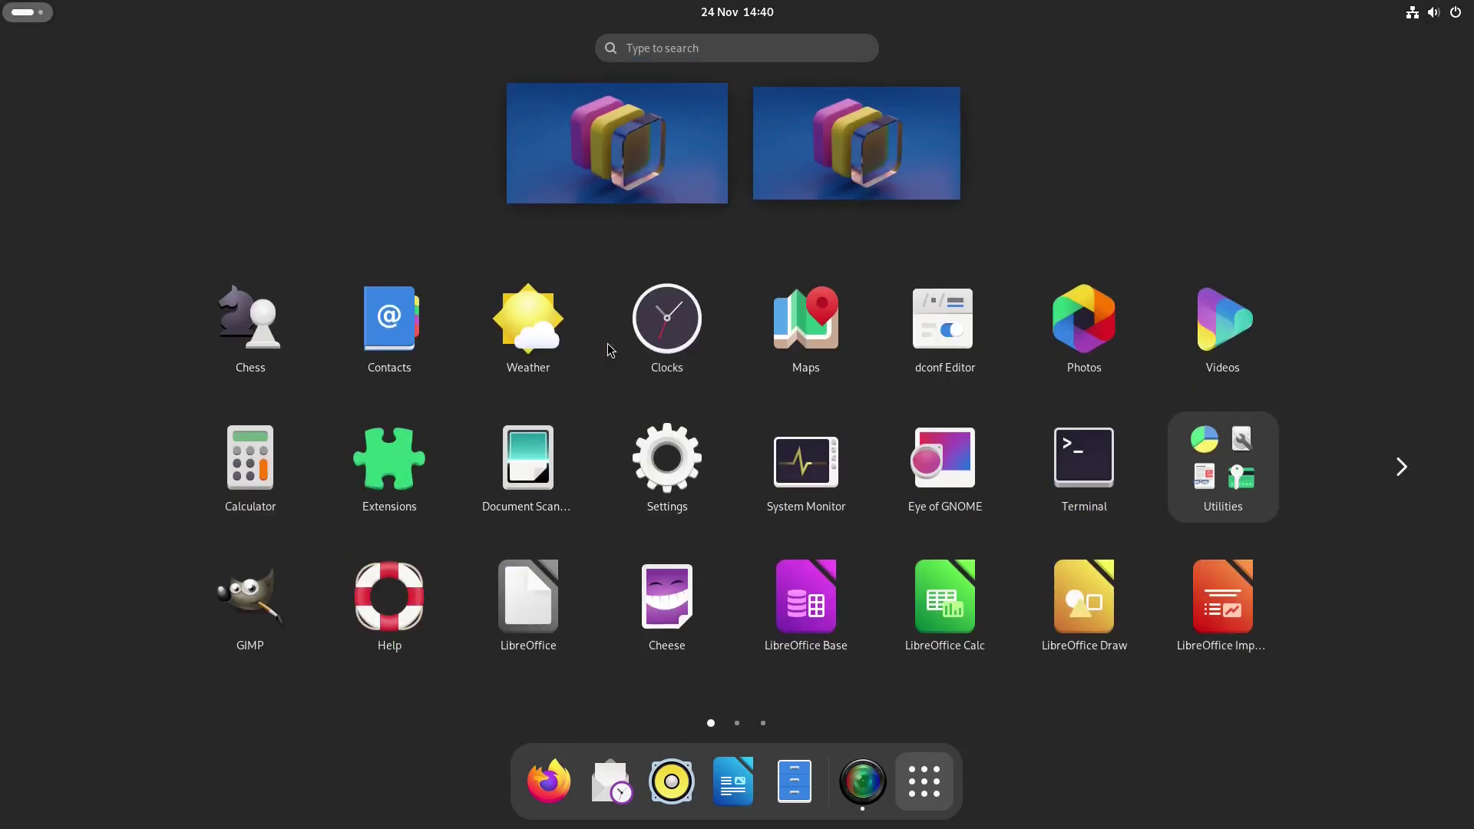
- Launch GNOME Tweaks from a 'tweak' search and look over its Fonts page
text(tweak)
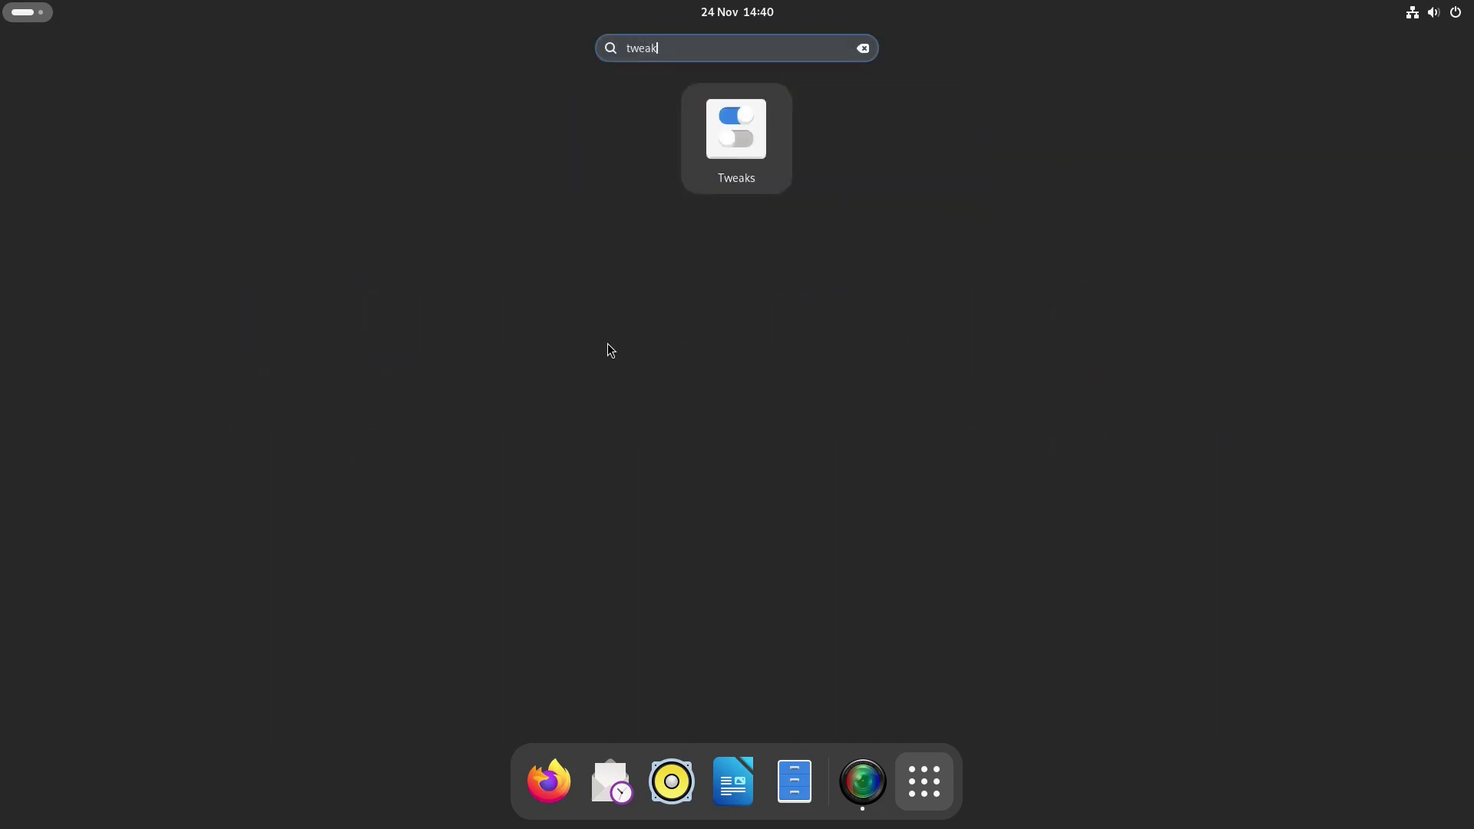
click(707, 146)
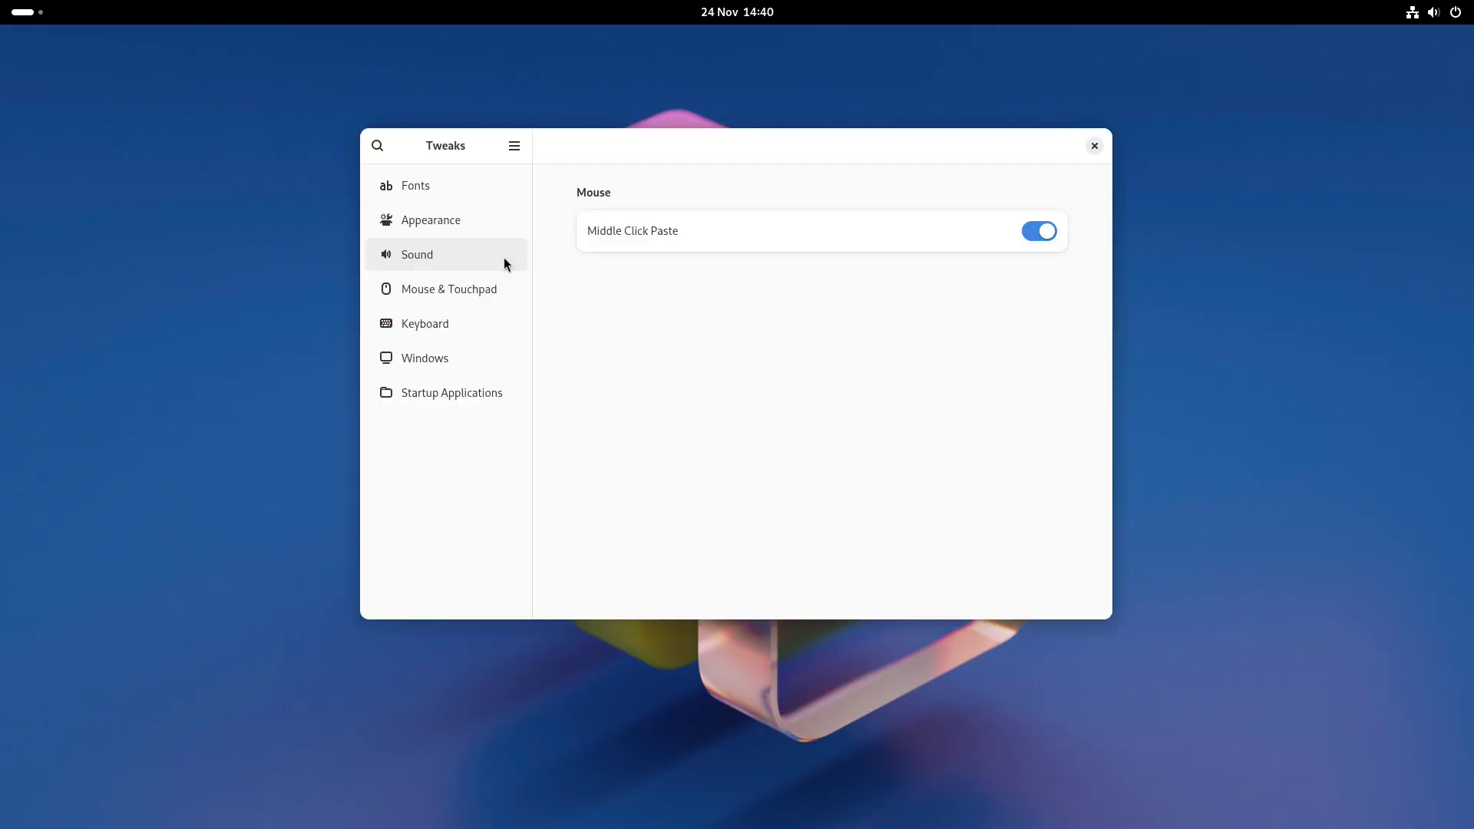
click(444, 199)
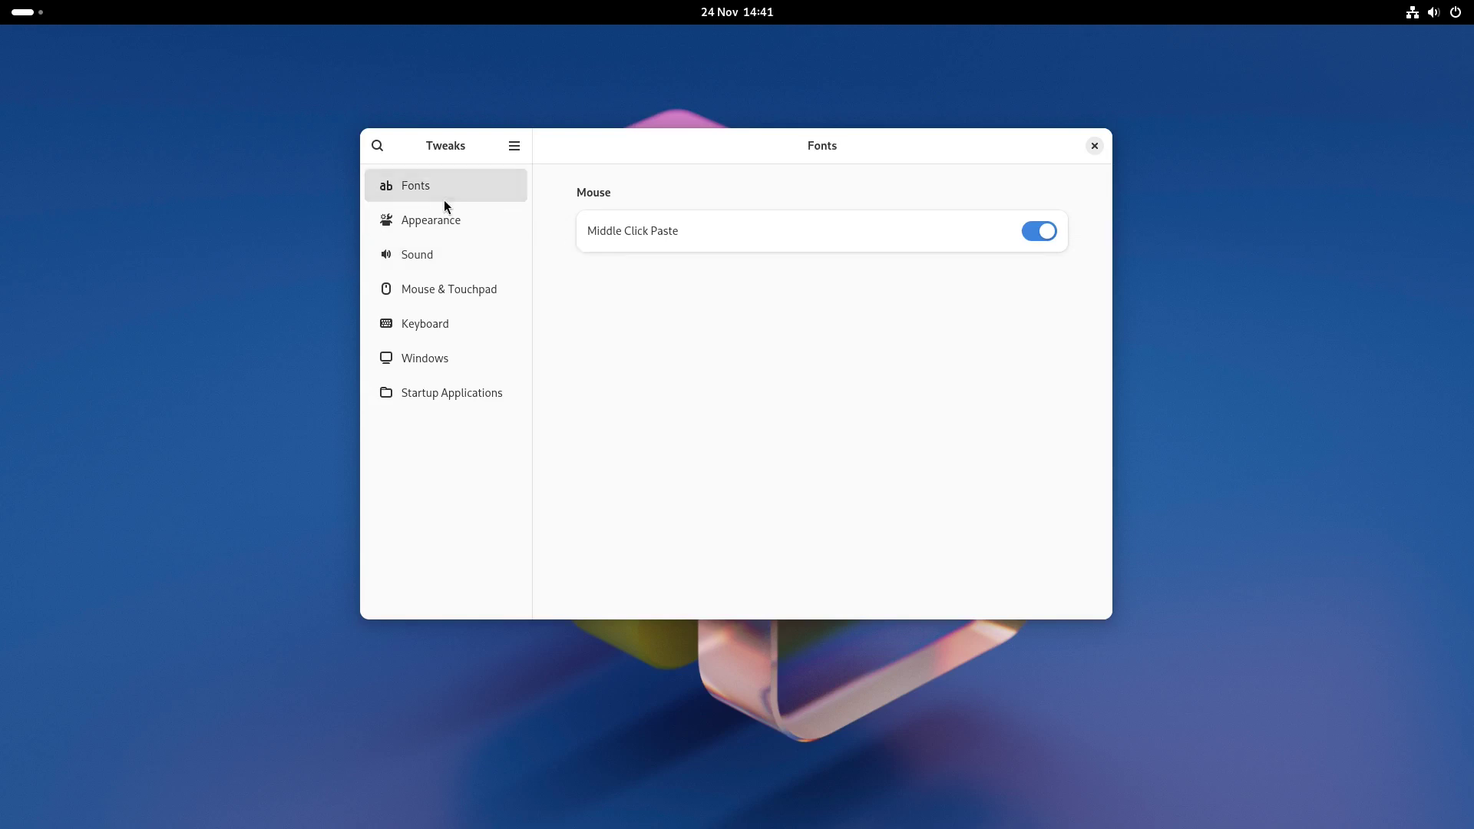
scroll(790, 353, down, 3)
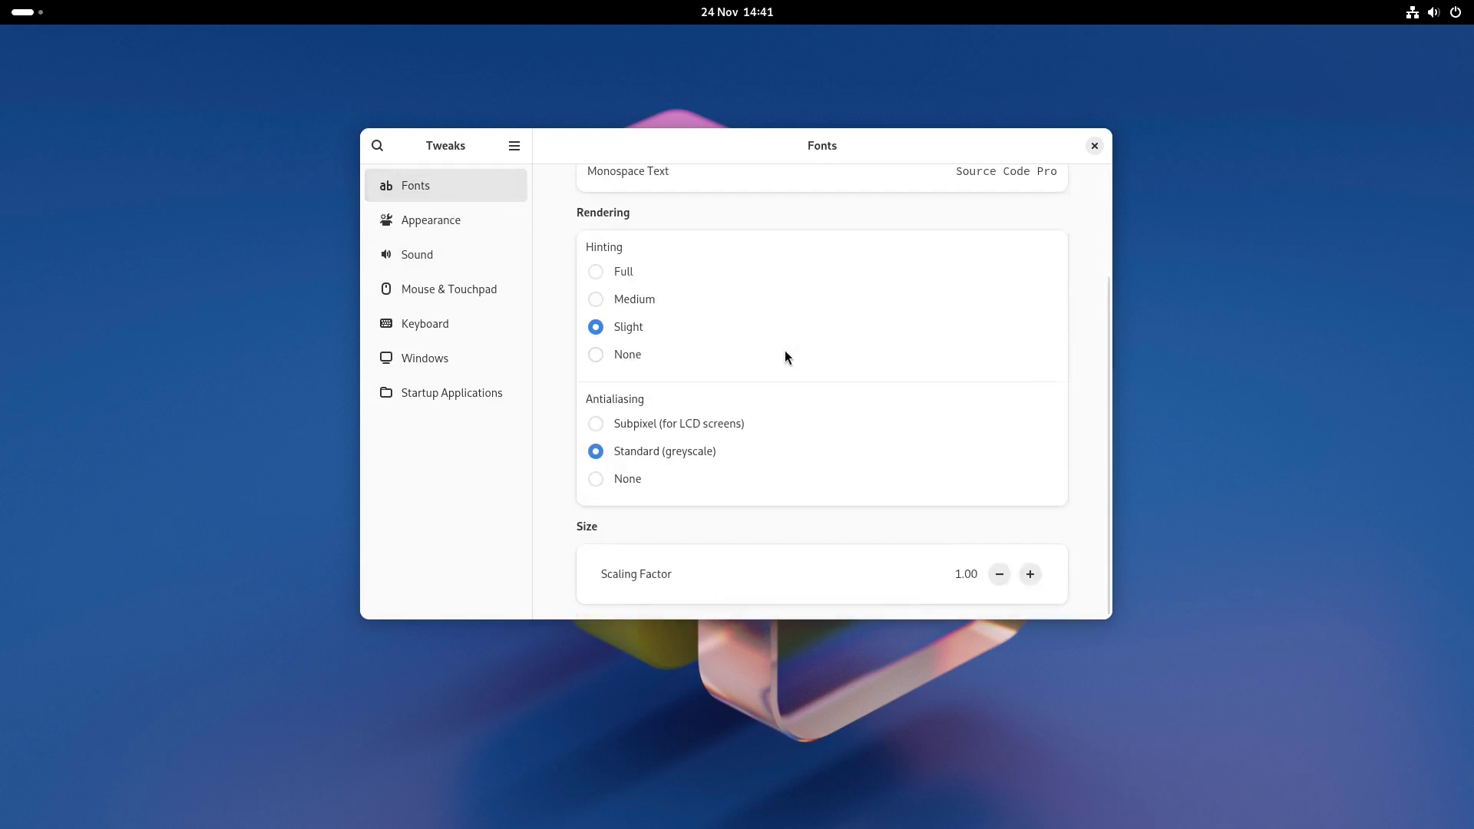
- Browse the Appearance, Sound, Mouse & Touchpad and Keyboard pages, ending on Windows
click(419, 226)
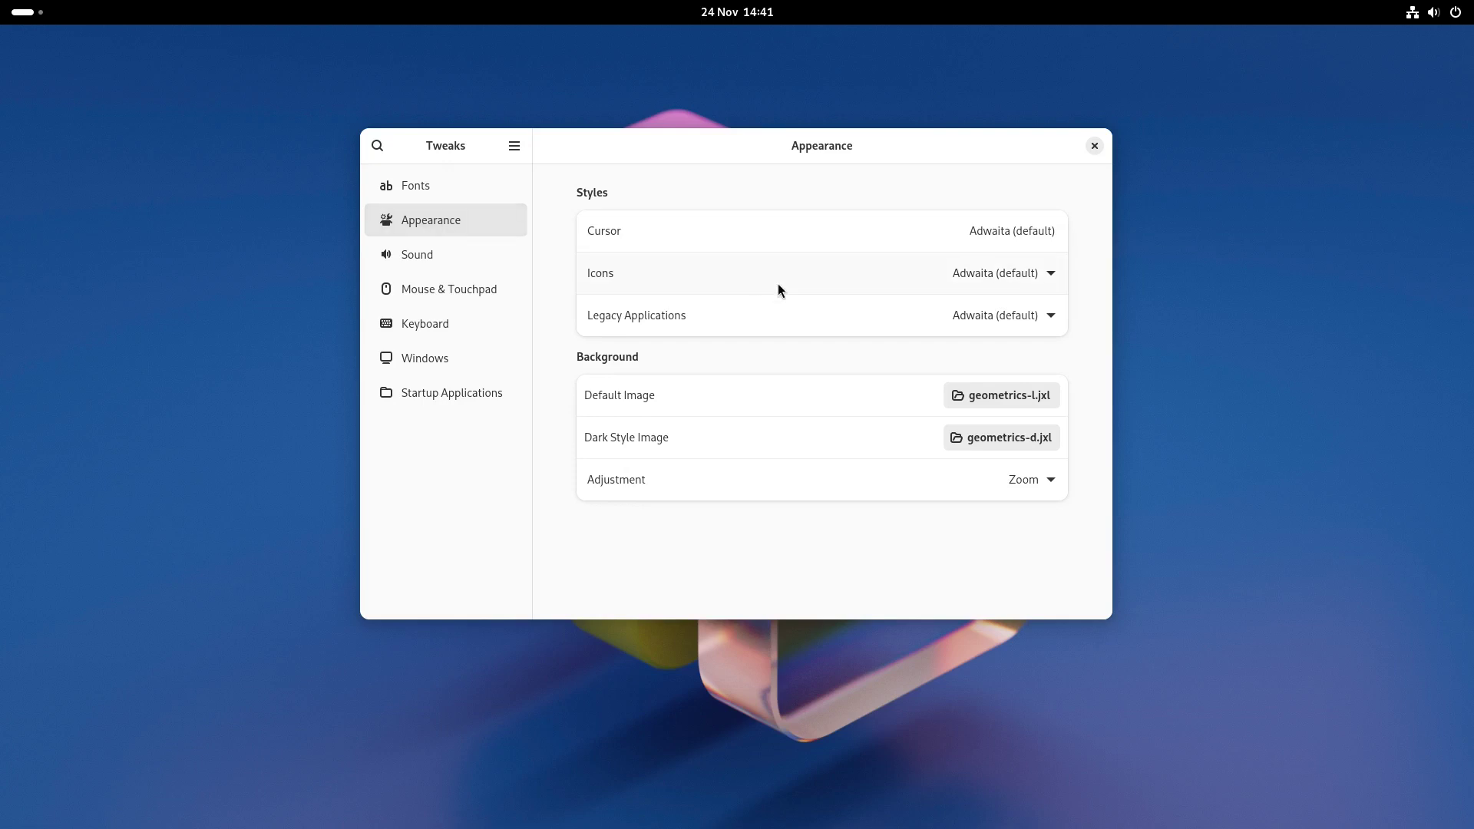
click(463, 267)
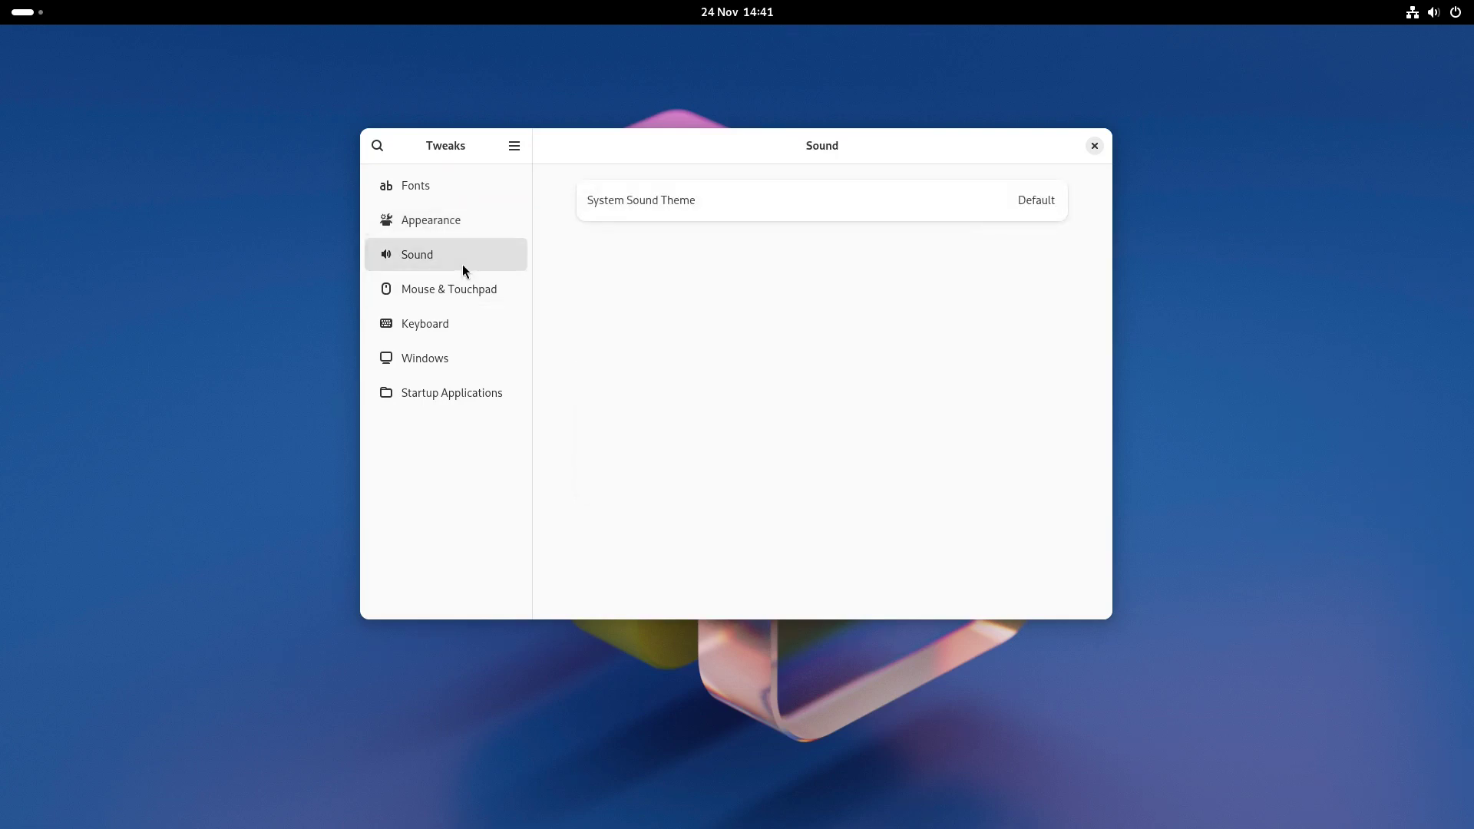
click(458, 292)
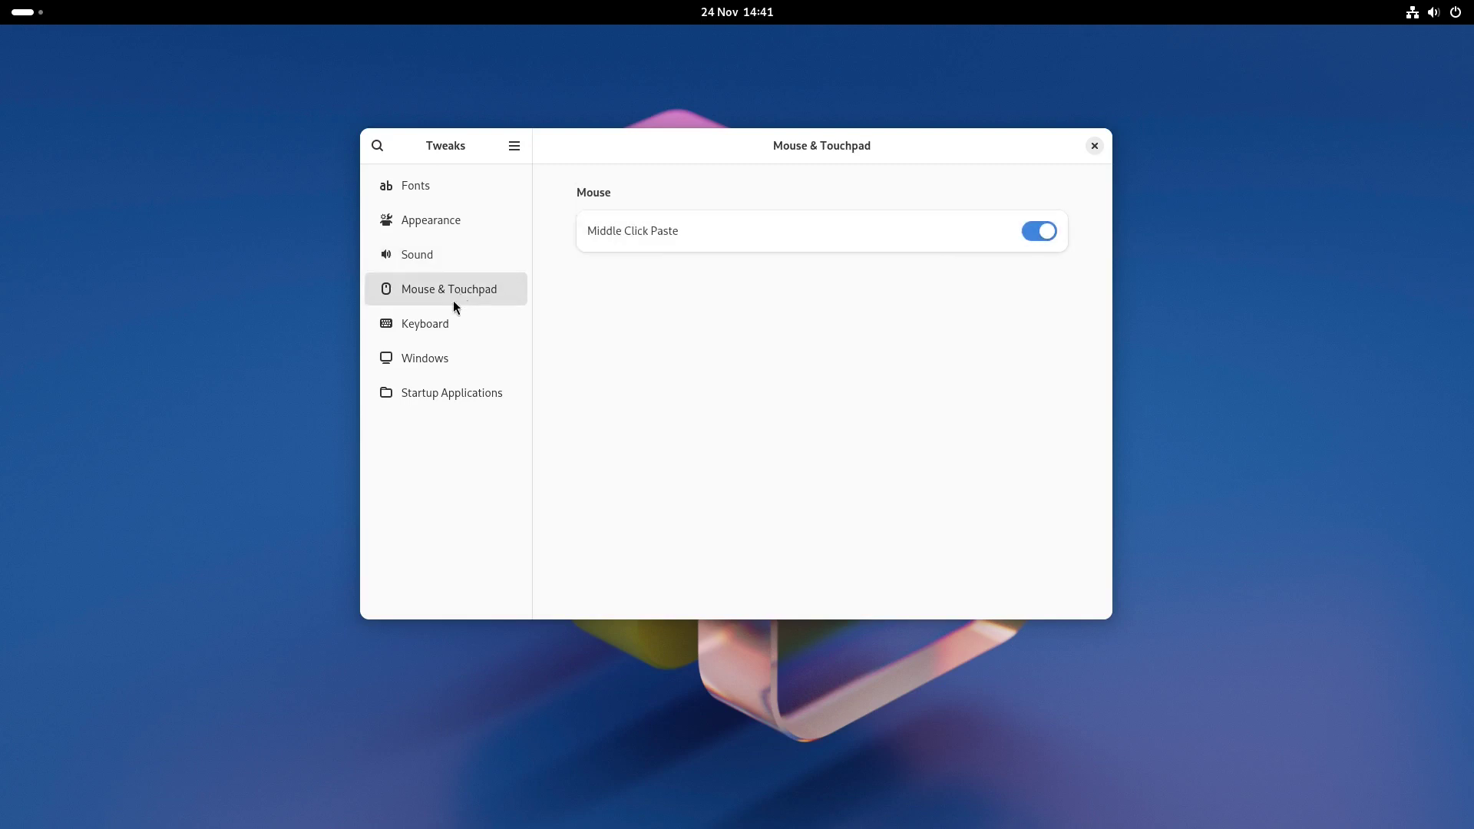
click(432, 338)
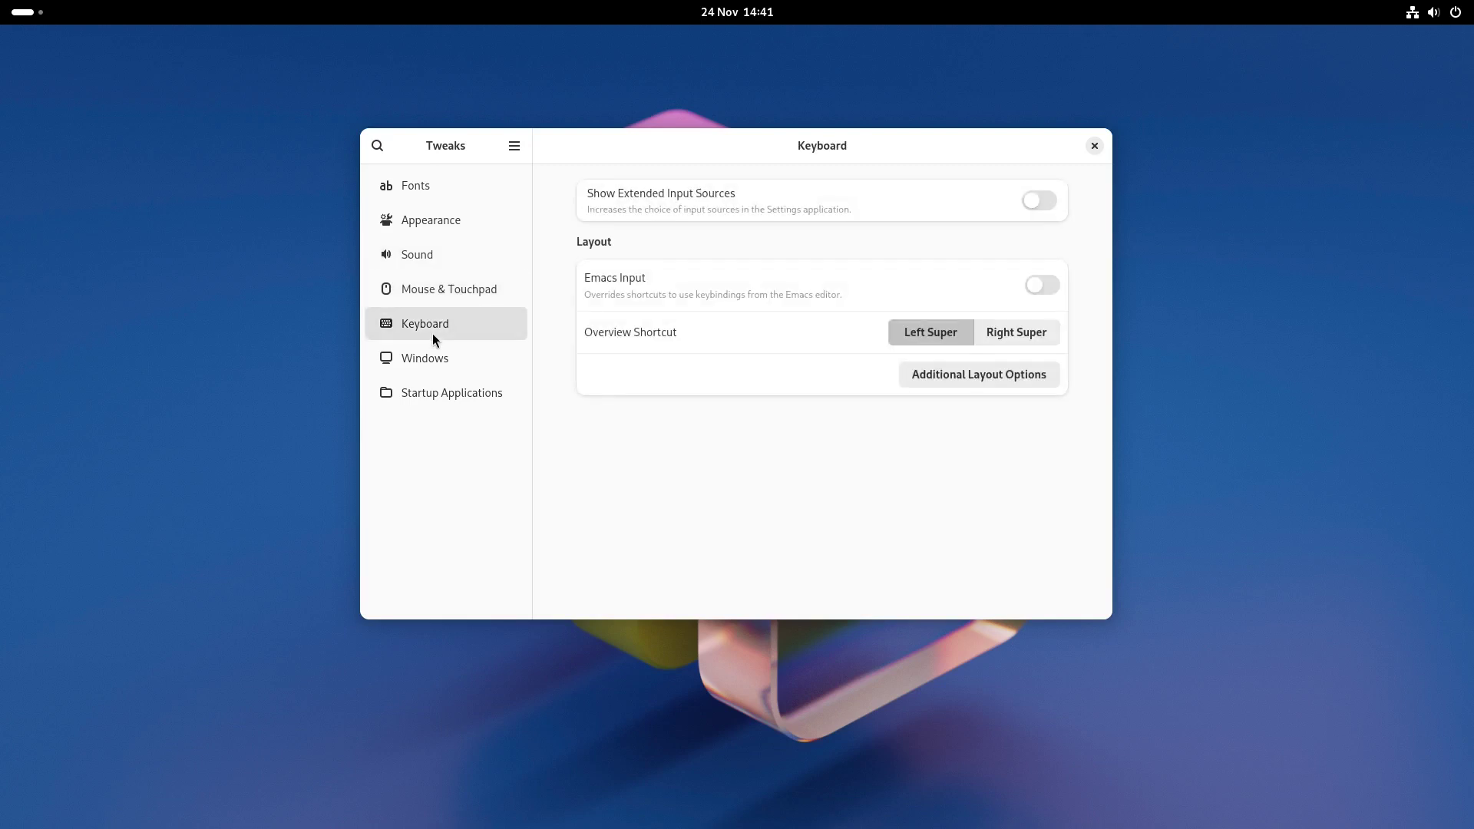
click(459, 367)
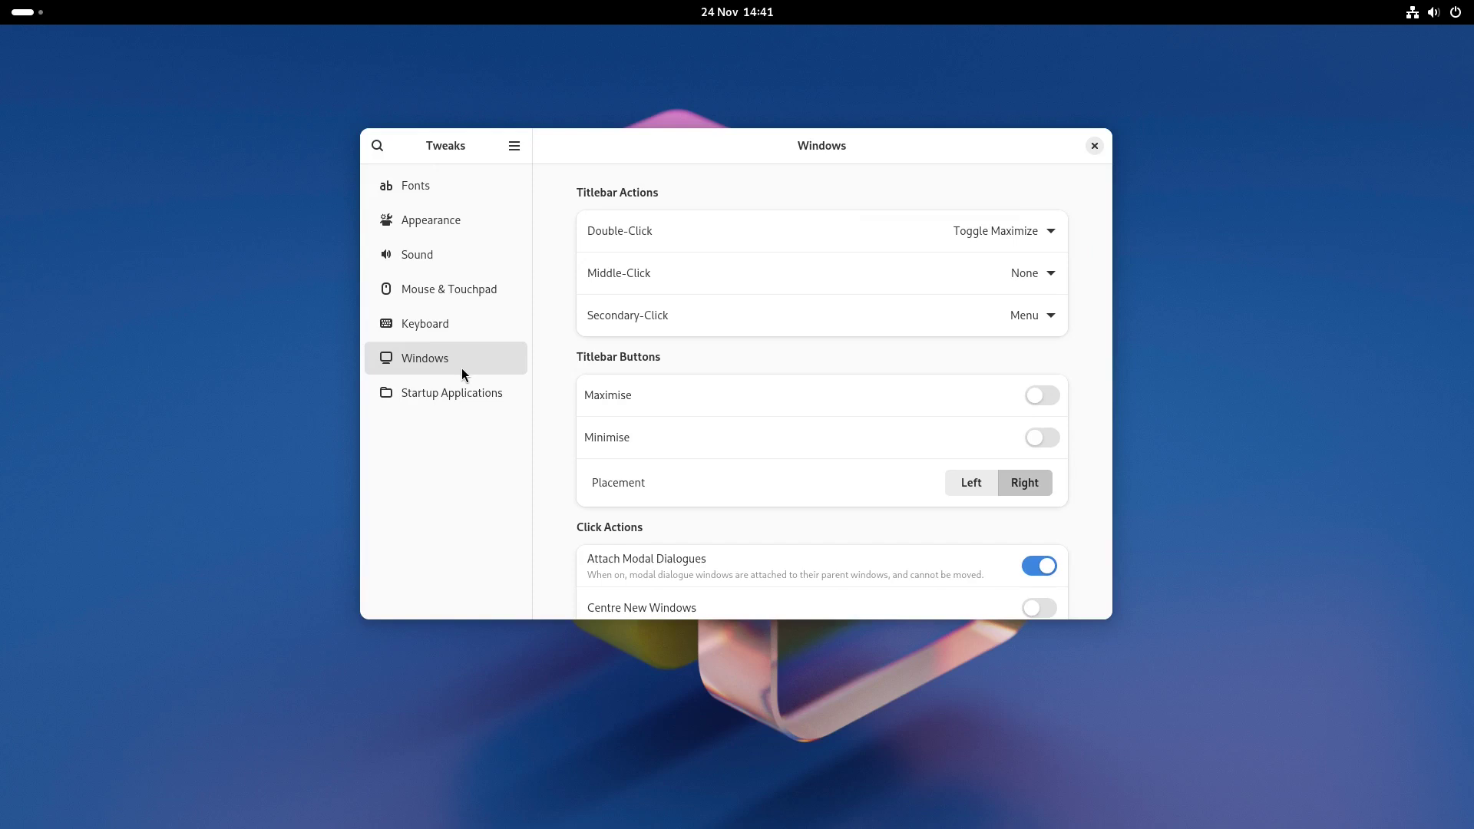
- Turn on the Maximise and Minimise titlebar buttons
click(1049, 396)
click(1042, 439)
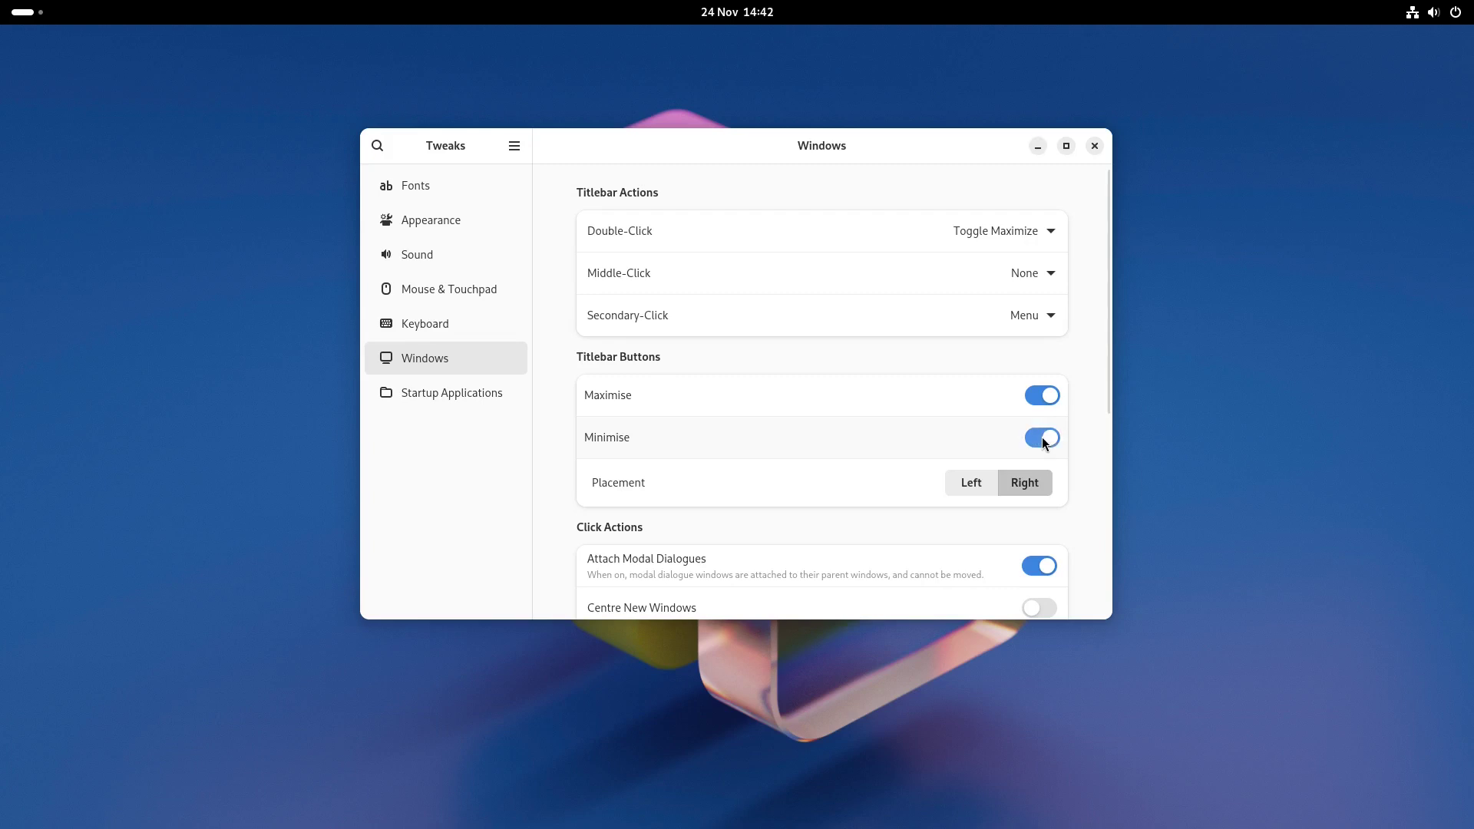
click(1044, 395)
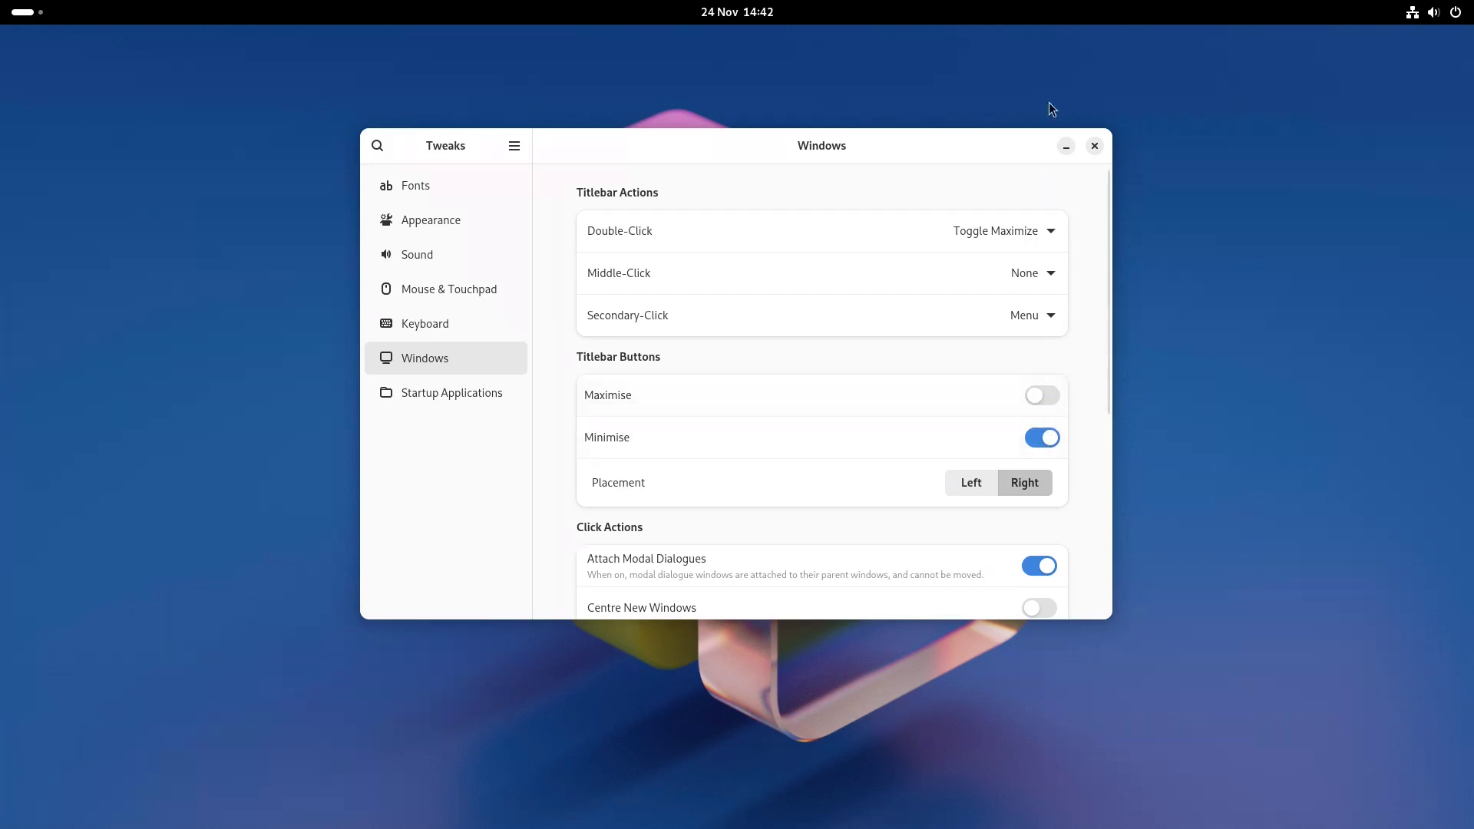
click(1045, 396)
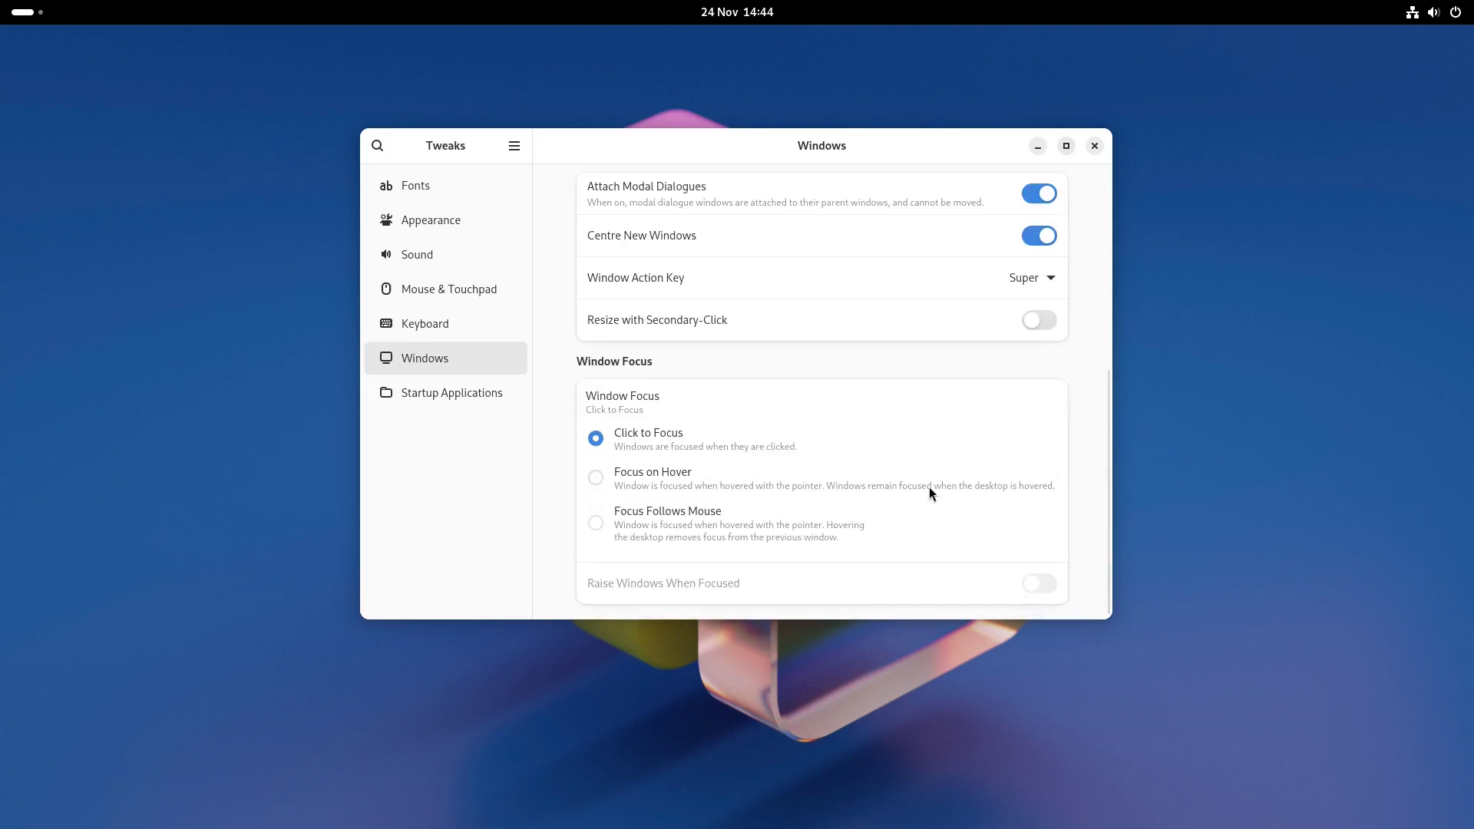
- Switch window focus to Focus on Hover and open Calculator beside Tweaks as a test
click(642, 481)
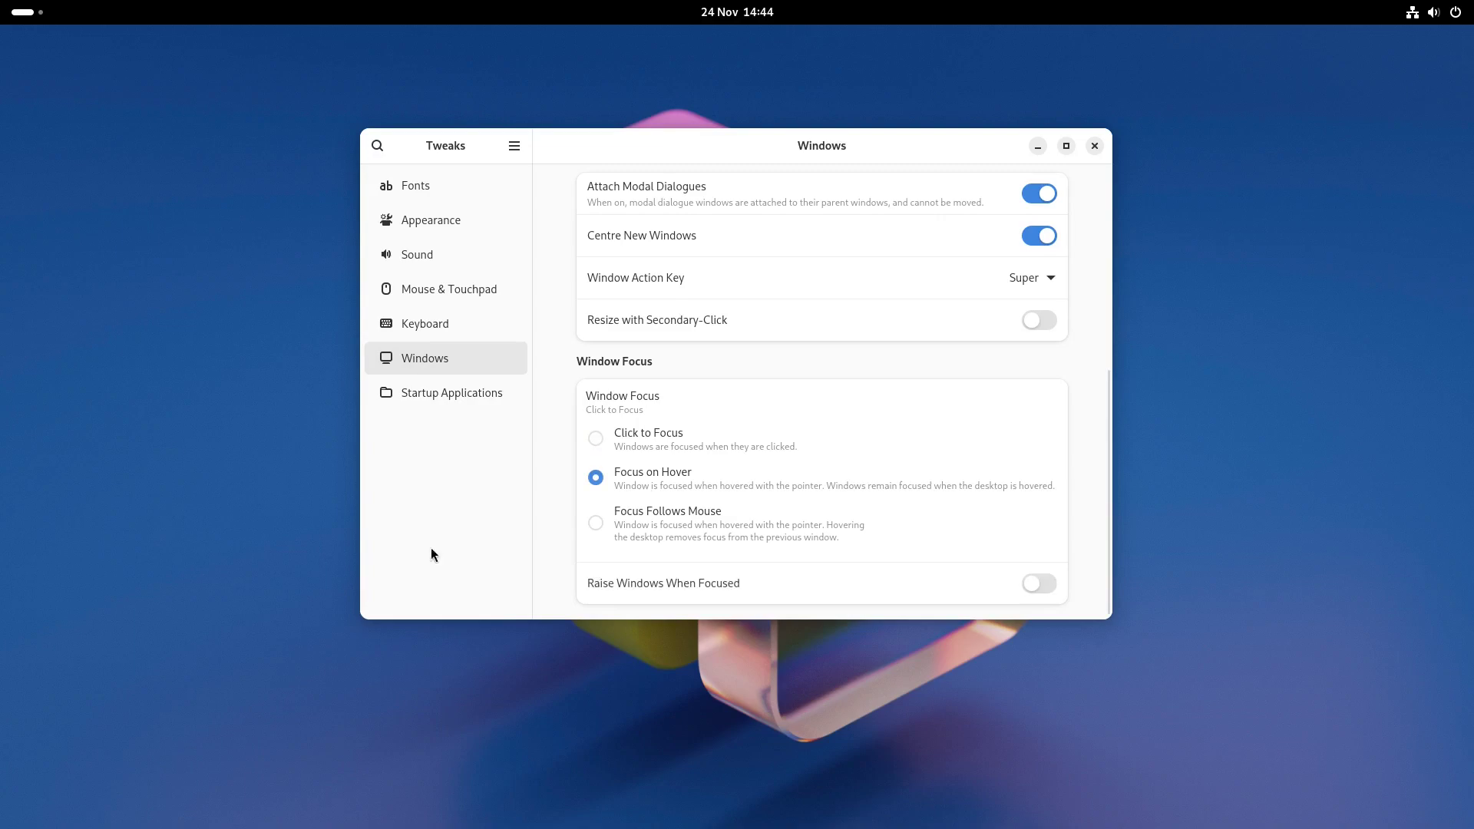
key(super)
text(calc)
key(Return)
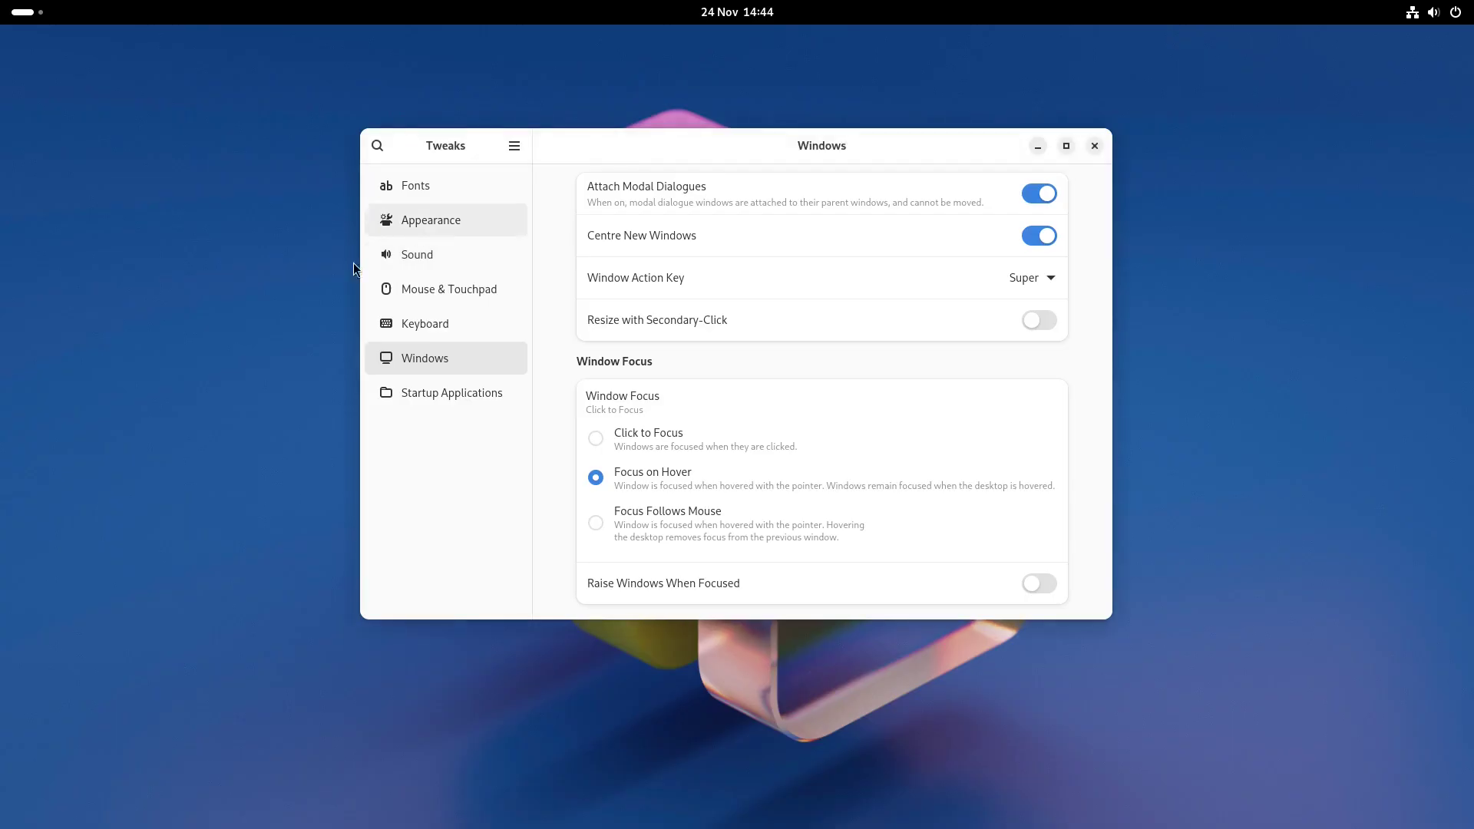
drag(673, 259, 142, 266)
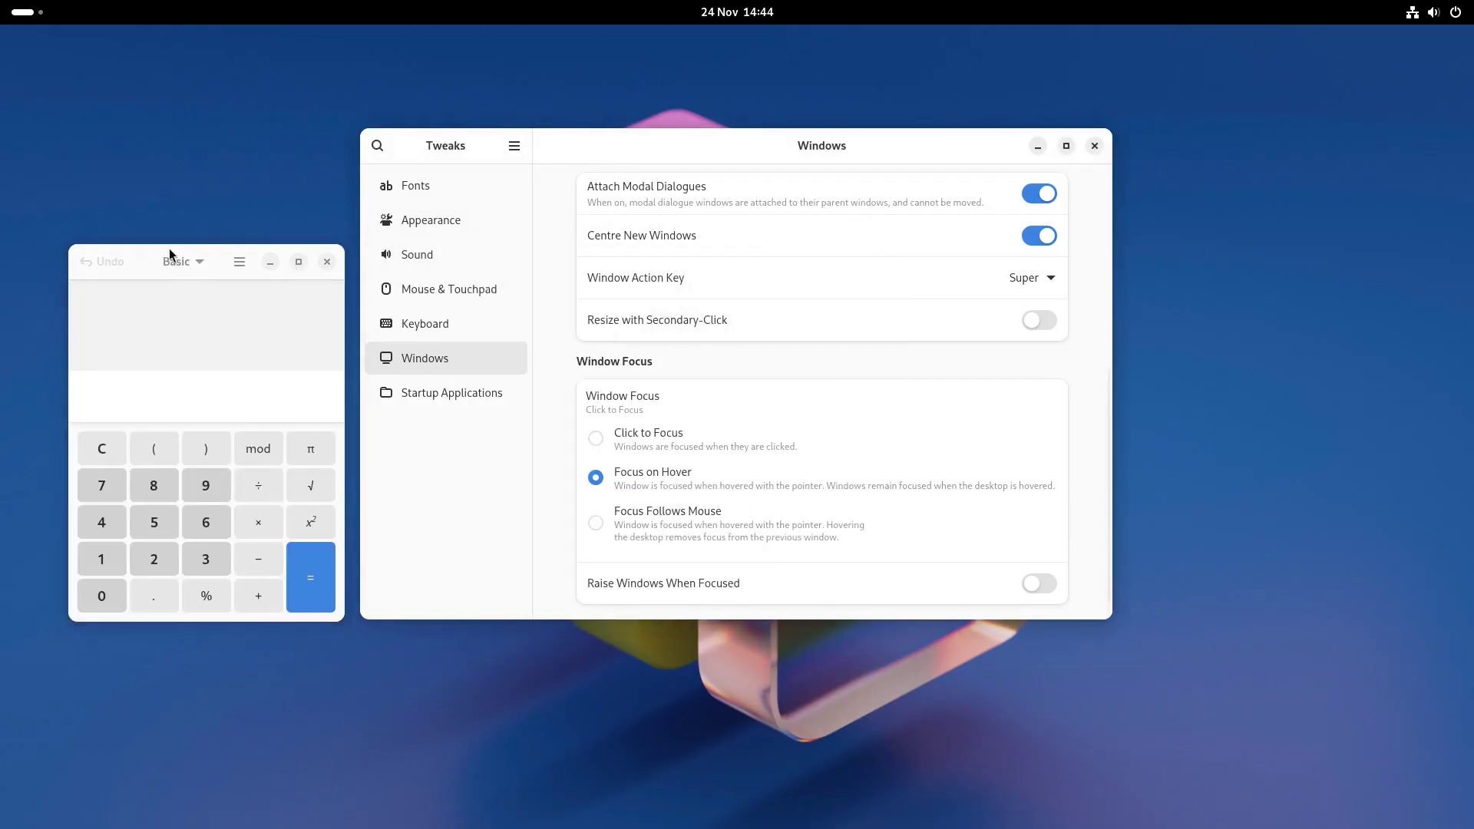
- Try Focus Follows Mouse, return to Click to Focus, then close Calculator and Tweaks
click(712, 511)
click(649, 438)
key(alt+Tab)
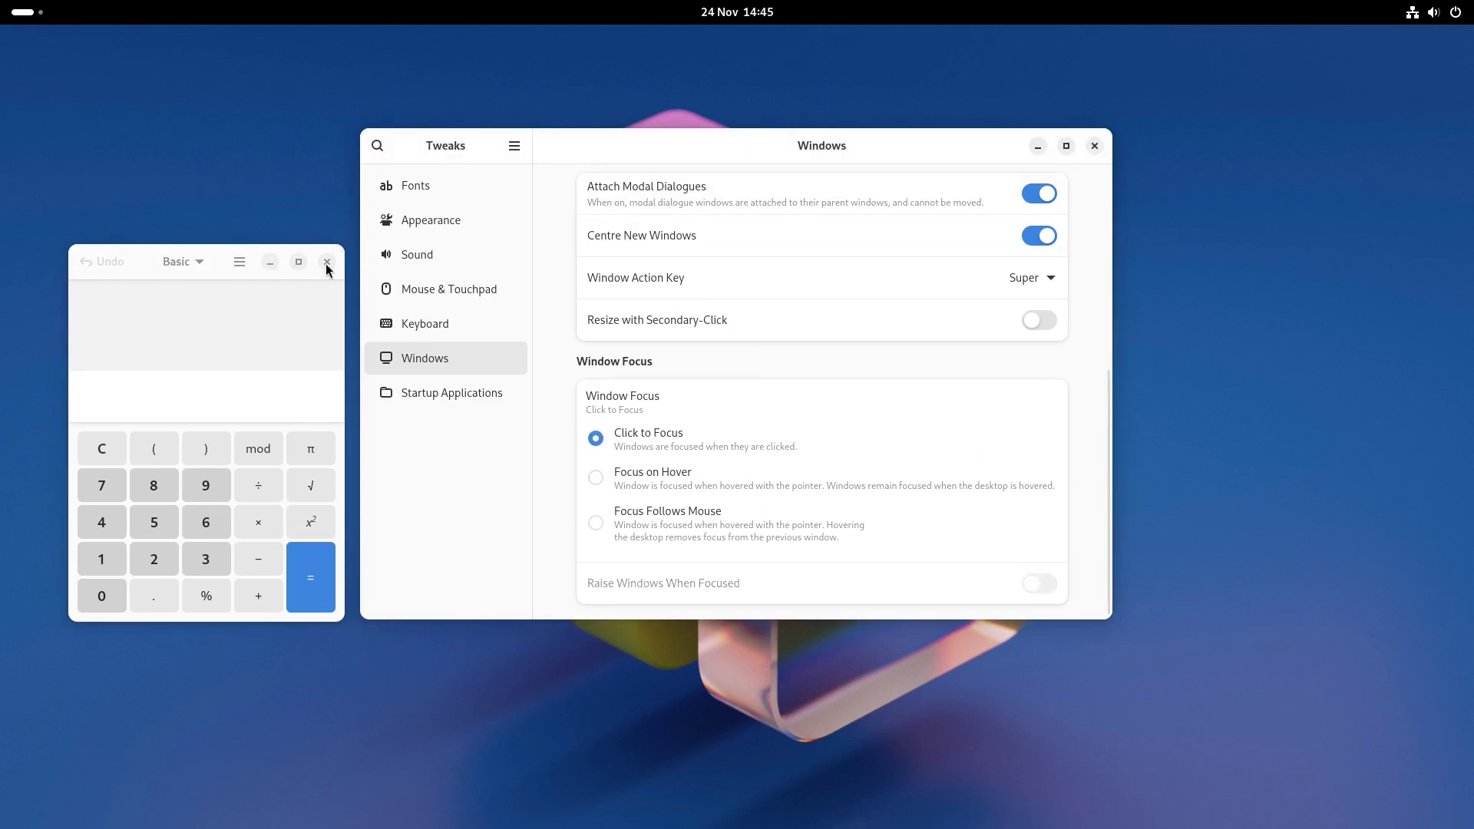
key(alt+F4)
key(alt+F4)
- Launch the Extensions app via an 'ext' search and check the applications menu
key(super+a)
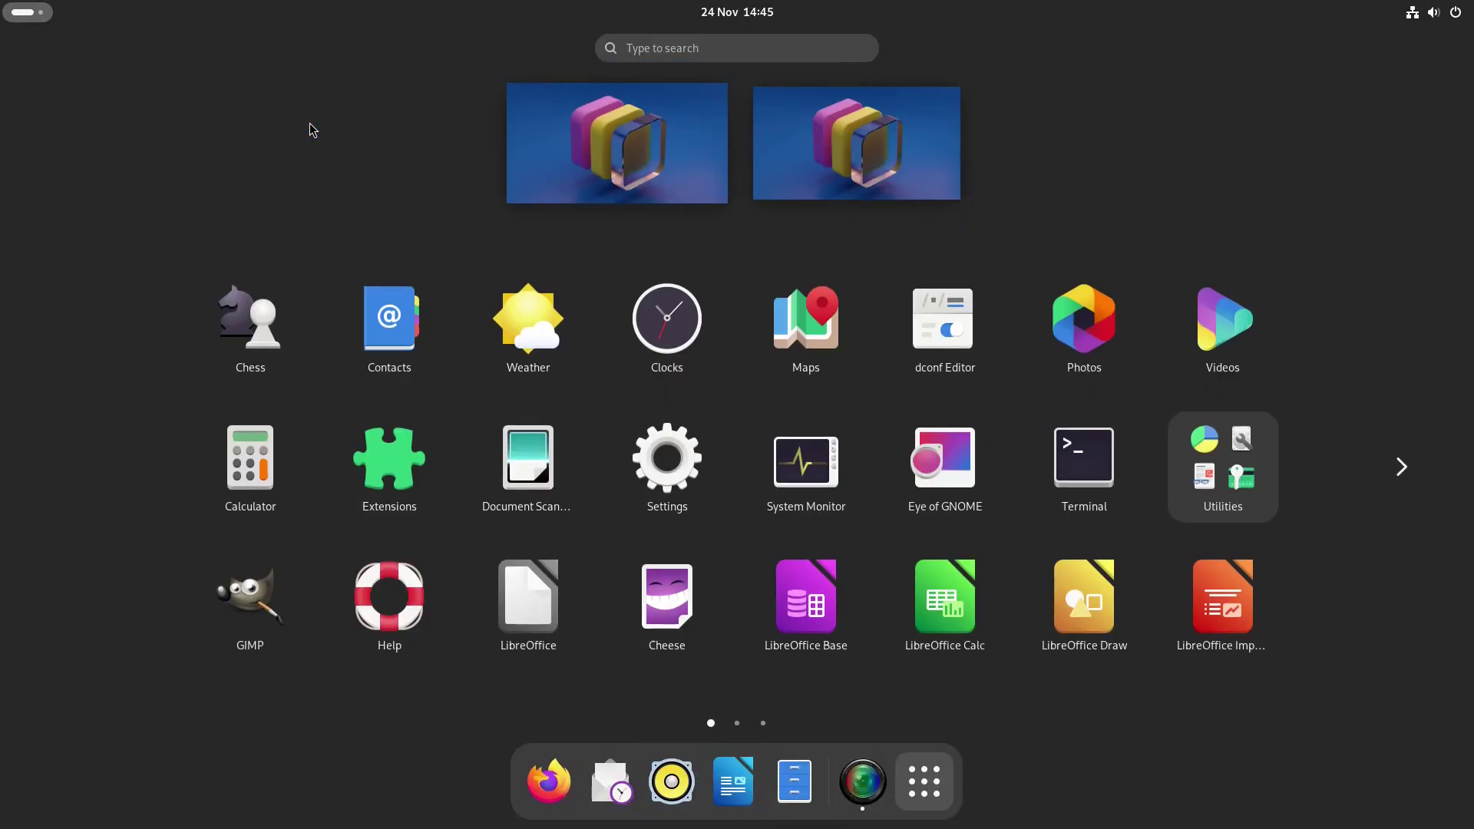
text(ext)
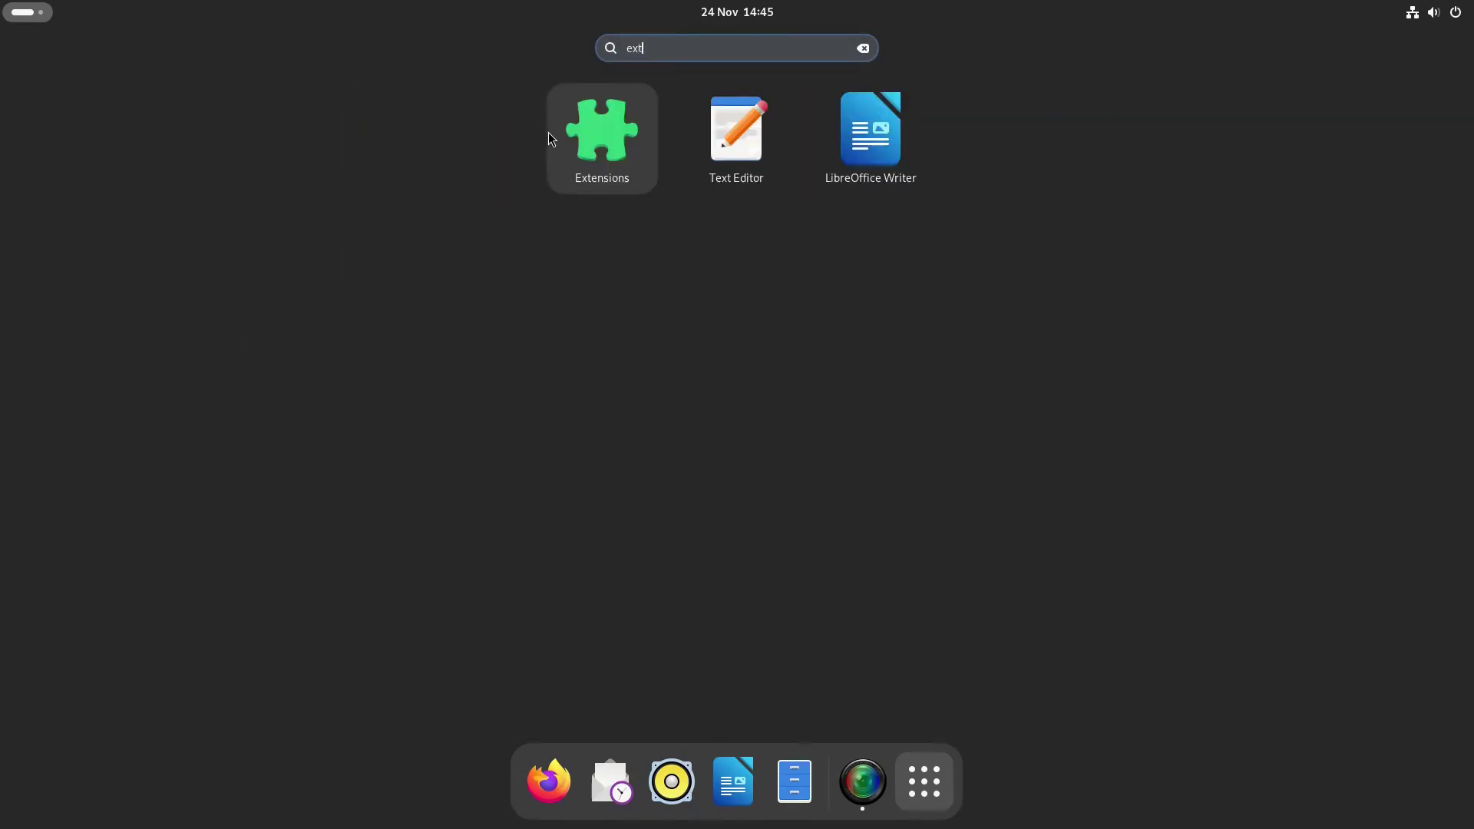
click(581, 144)
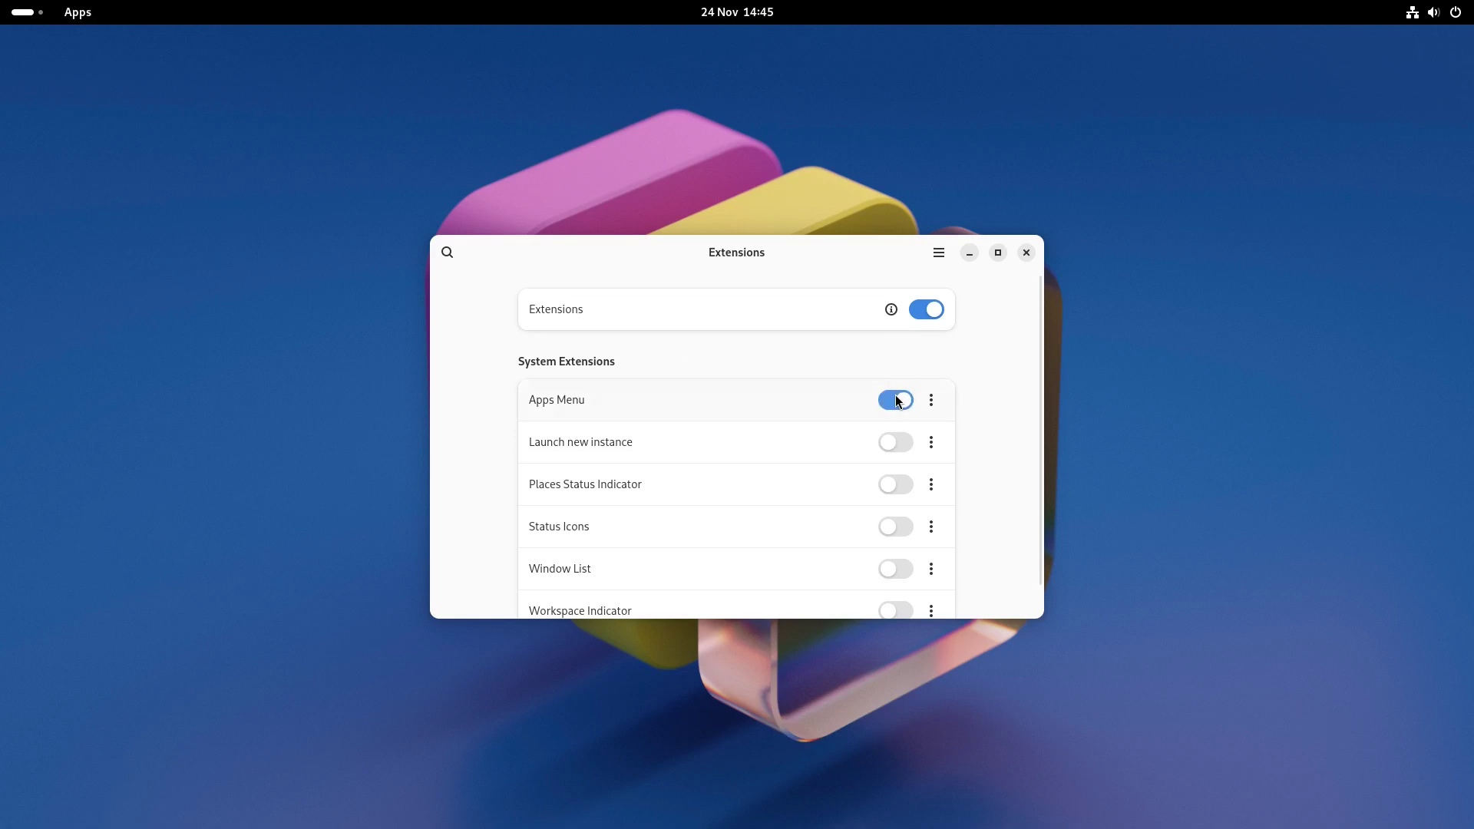
click(90, 20)
click(90, 20)
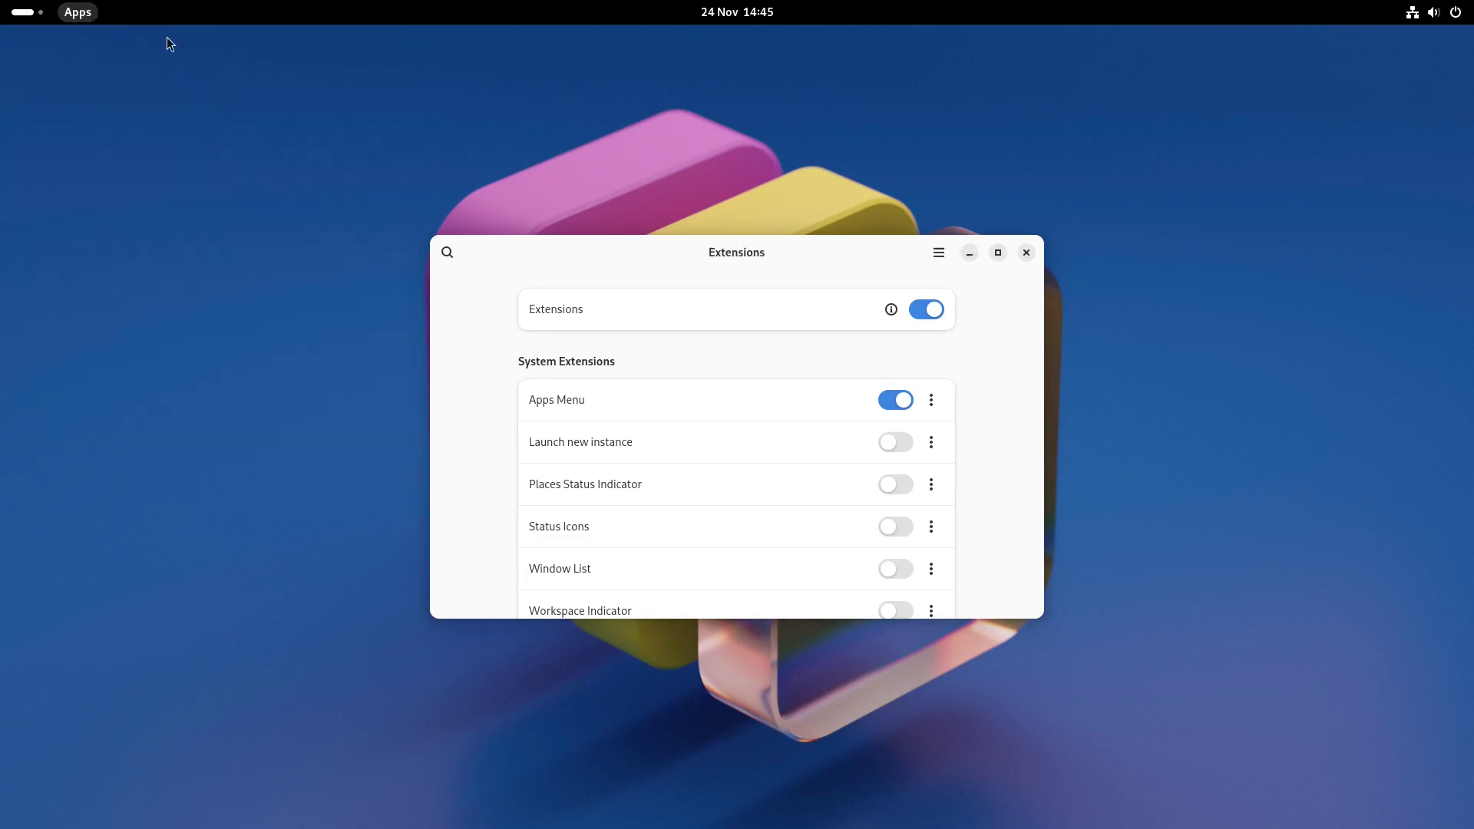
- Enable the Places Status Indicator extension and try its Places menu
click(941, 398)
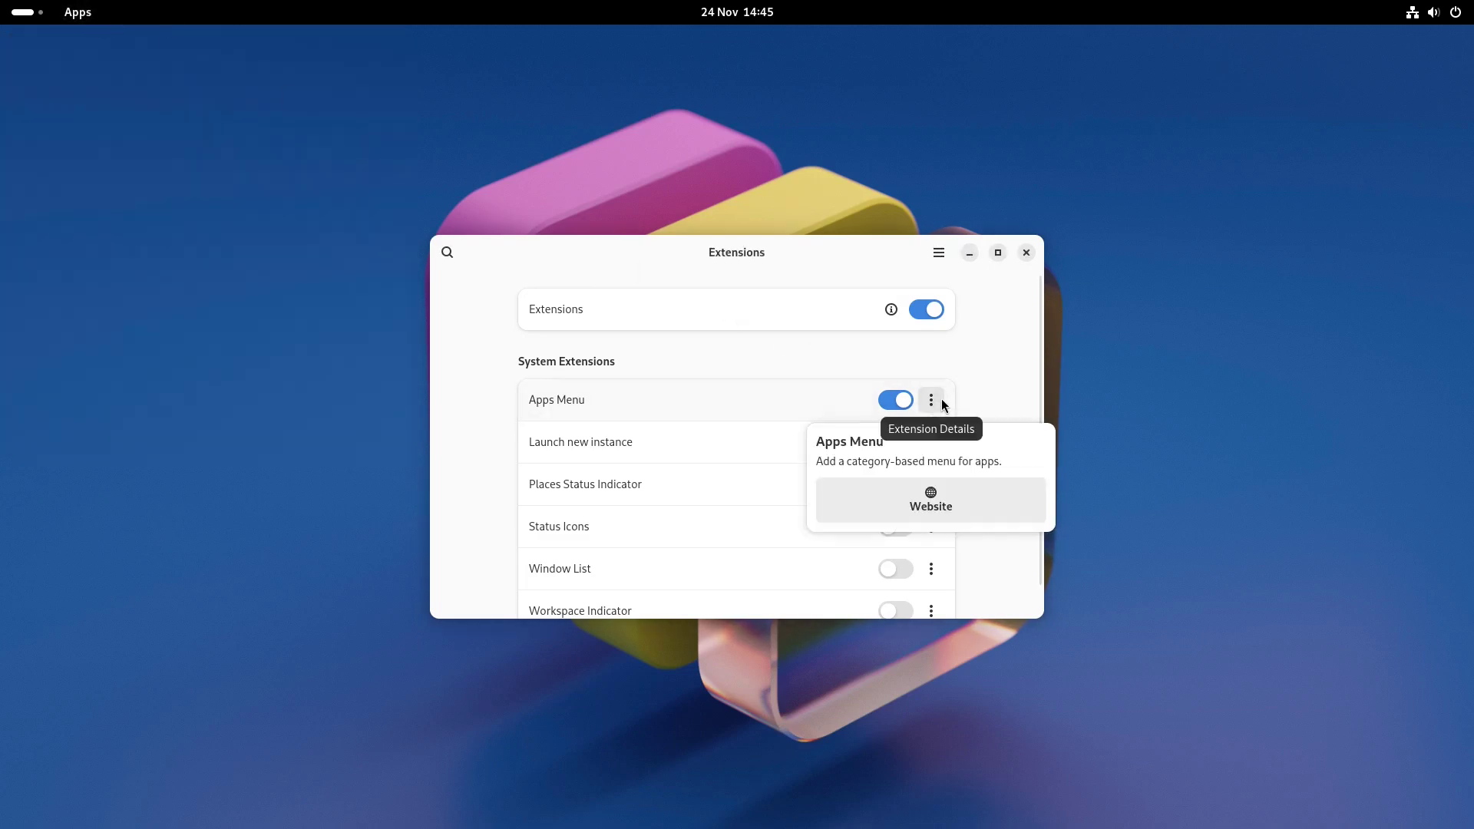
key(Escape)
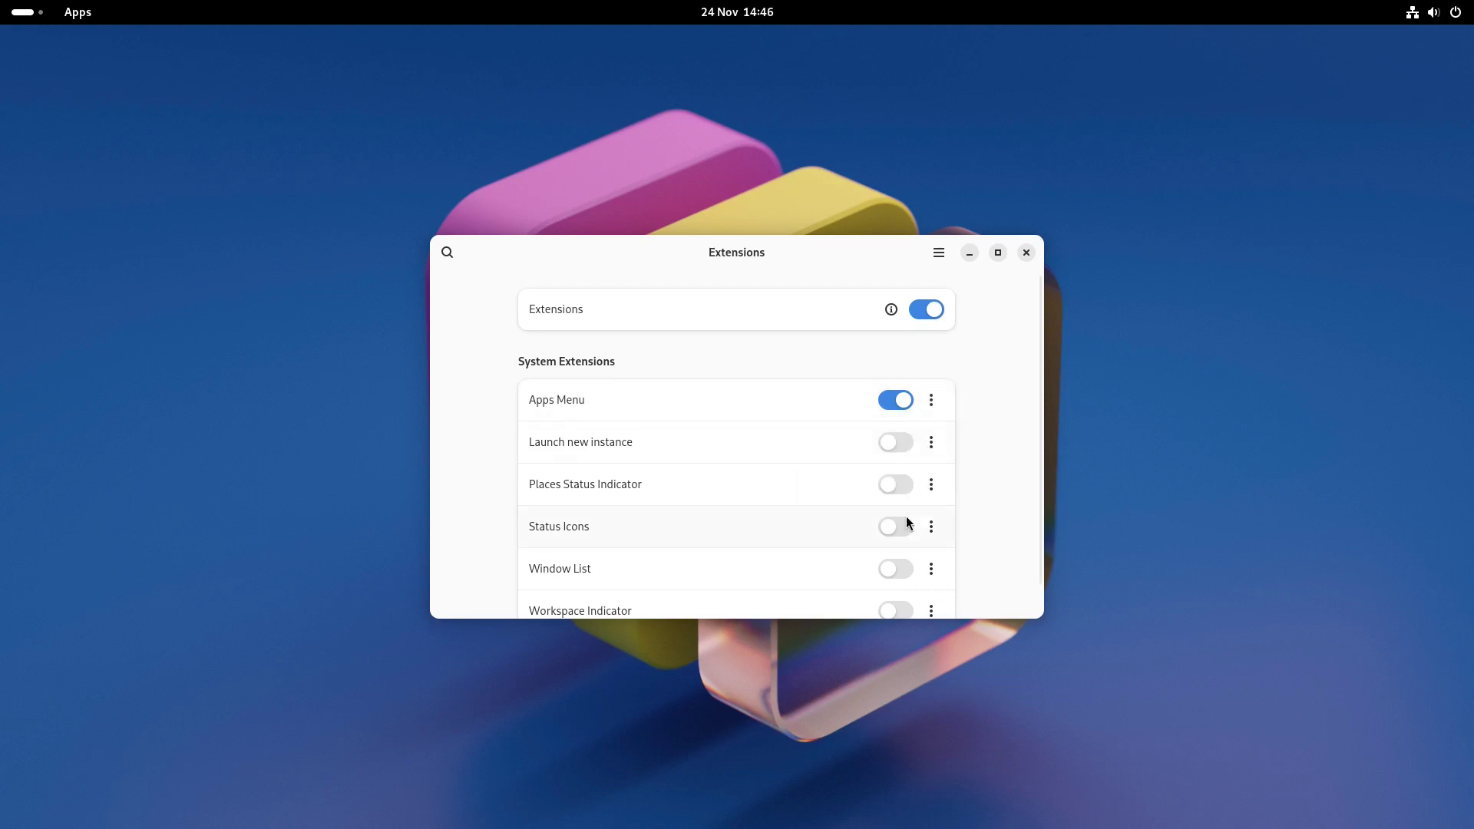
click(903, 491)
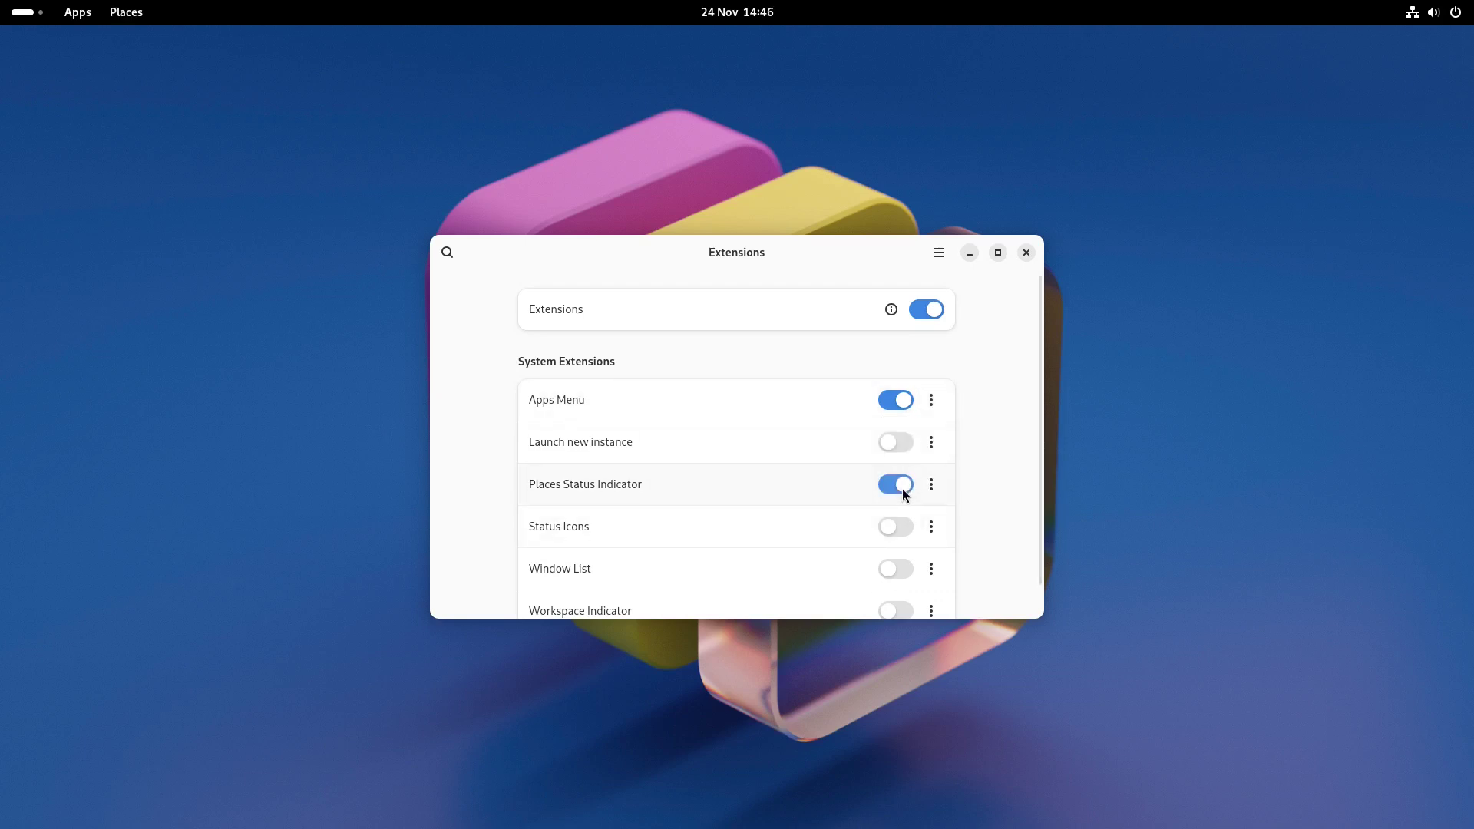
click(111, 14)
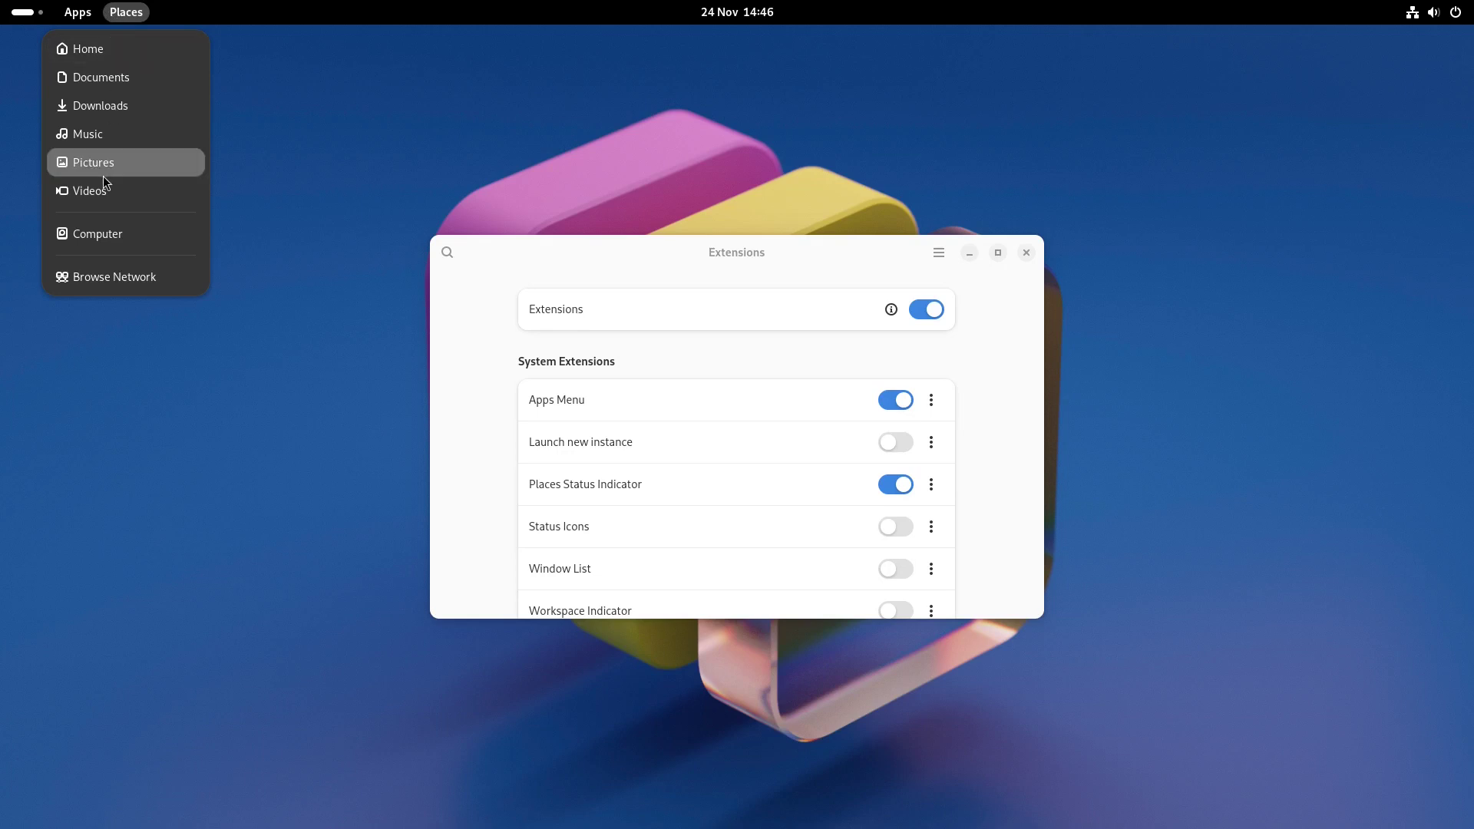
click(104, 76)
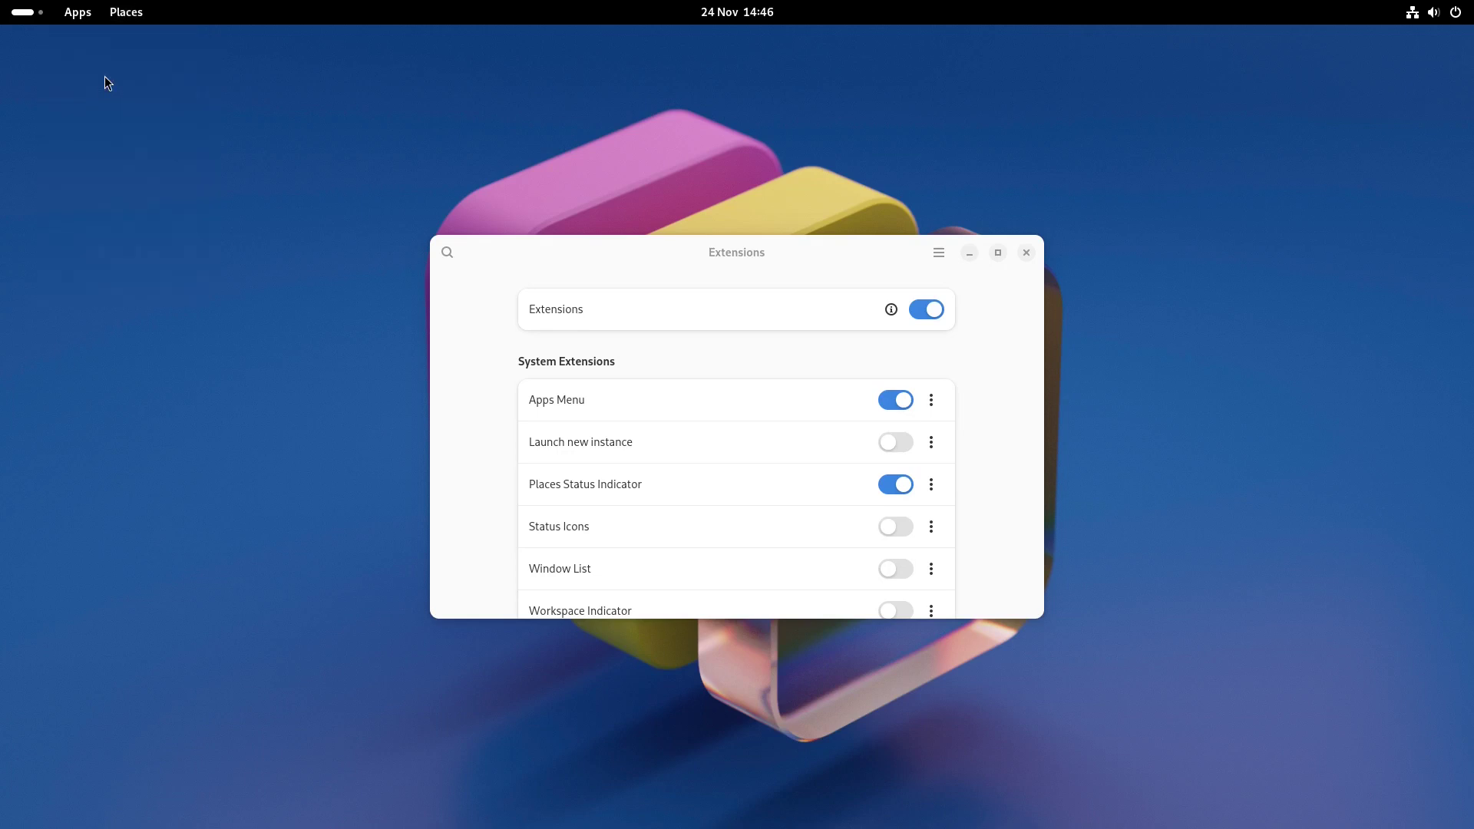
click(1060, 234)
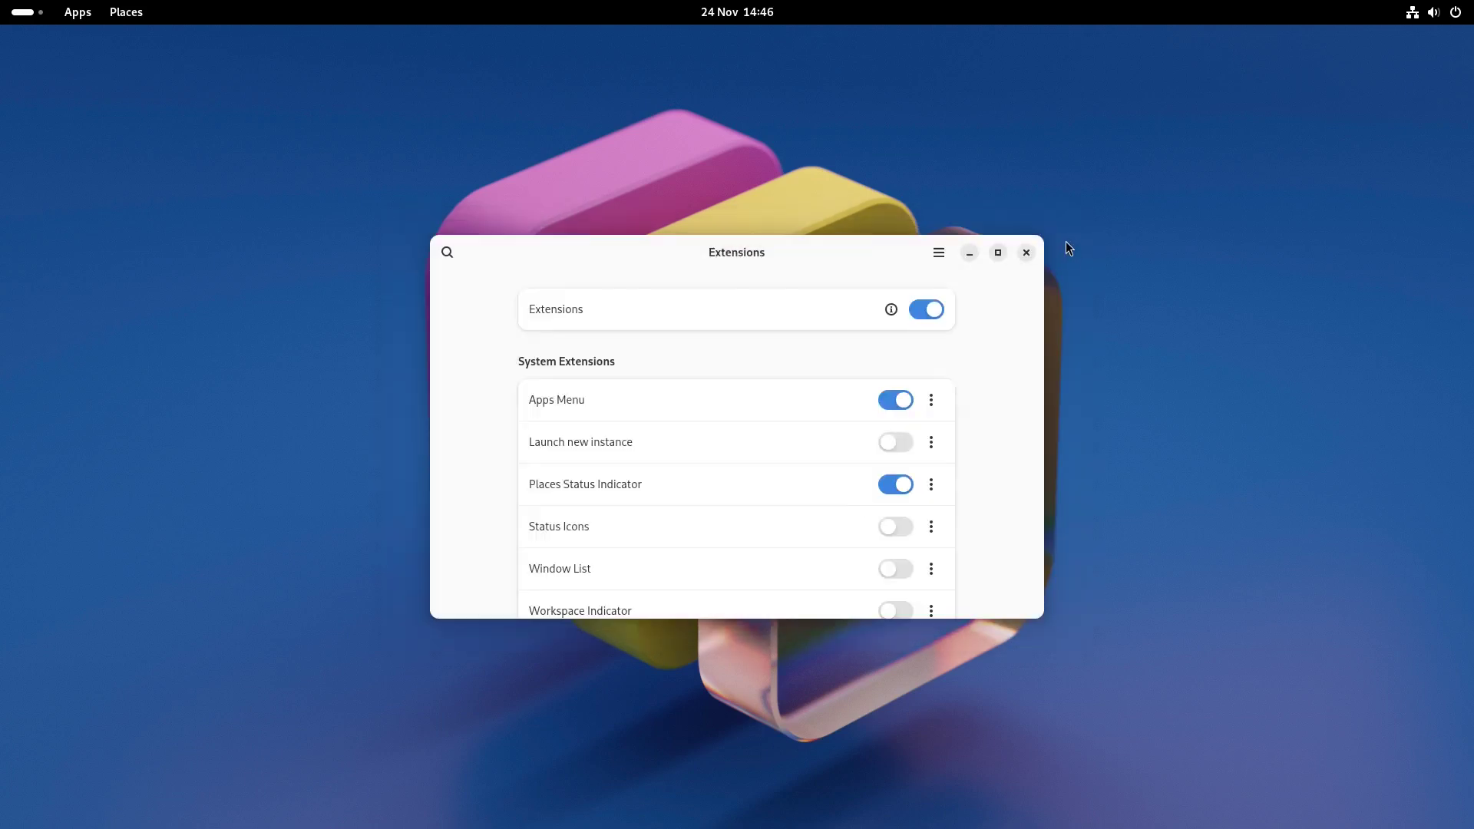
- Enable Status Icons and Workspace Indicator, leaving Window List off
scroll(801, 480, down, 1)
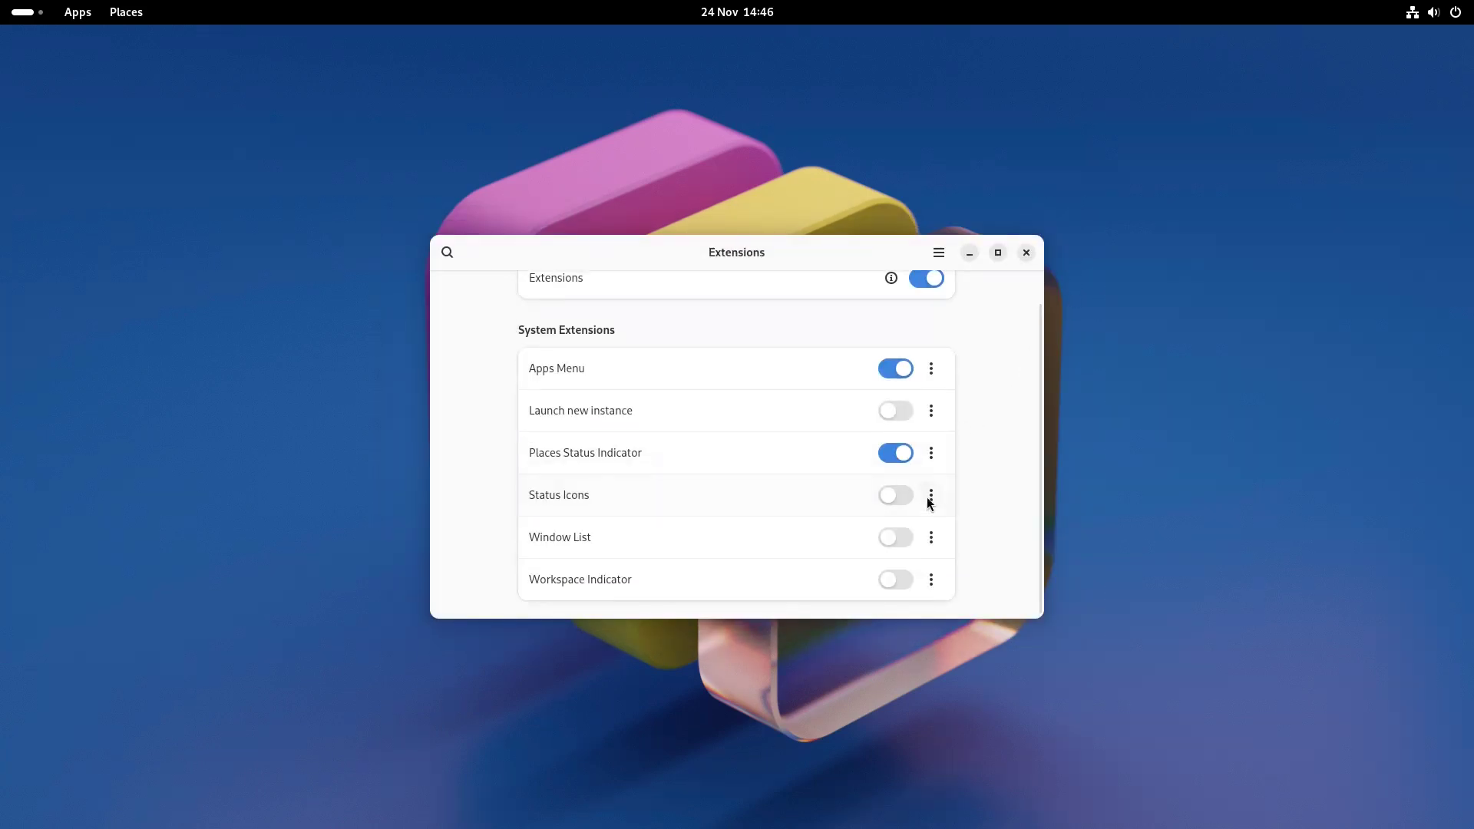
click(900, 499)
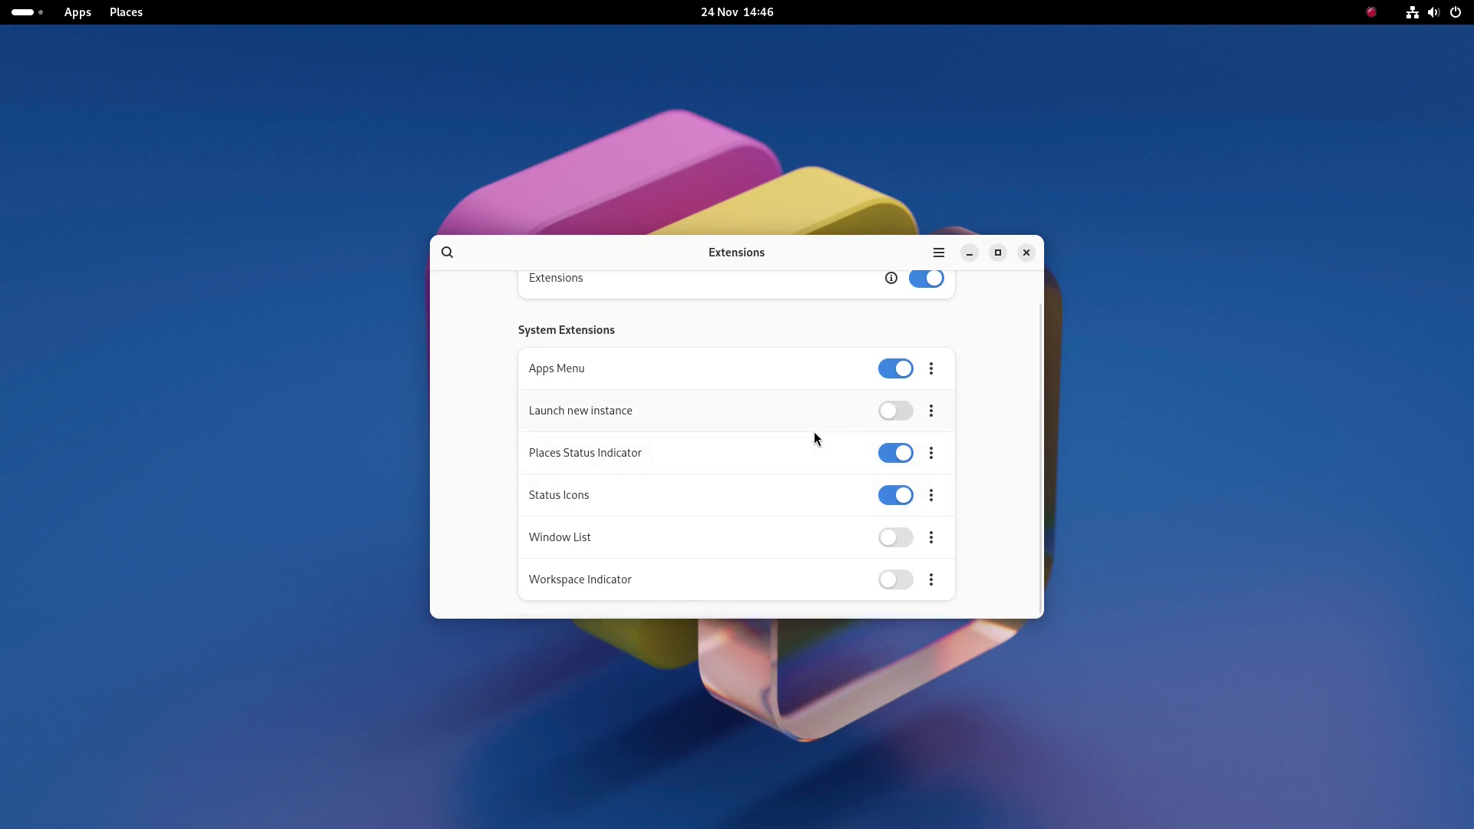
click(900, 546)
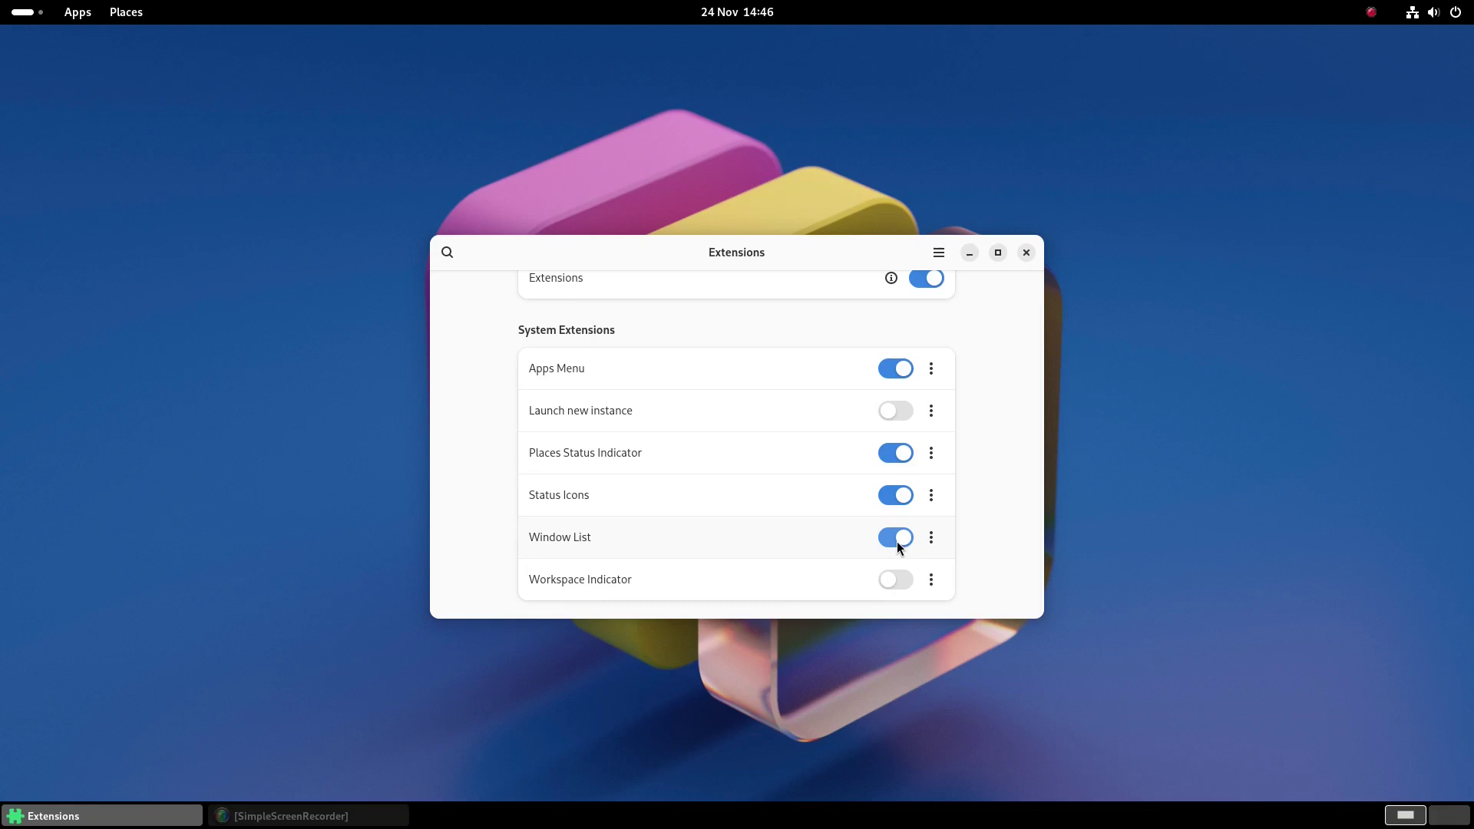
click(900, 546)
click(891, 580)
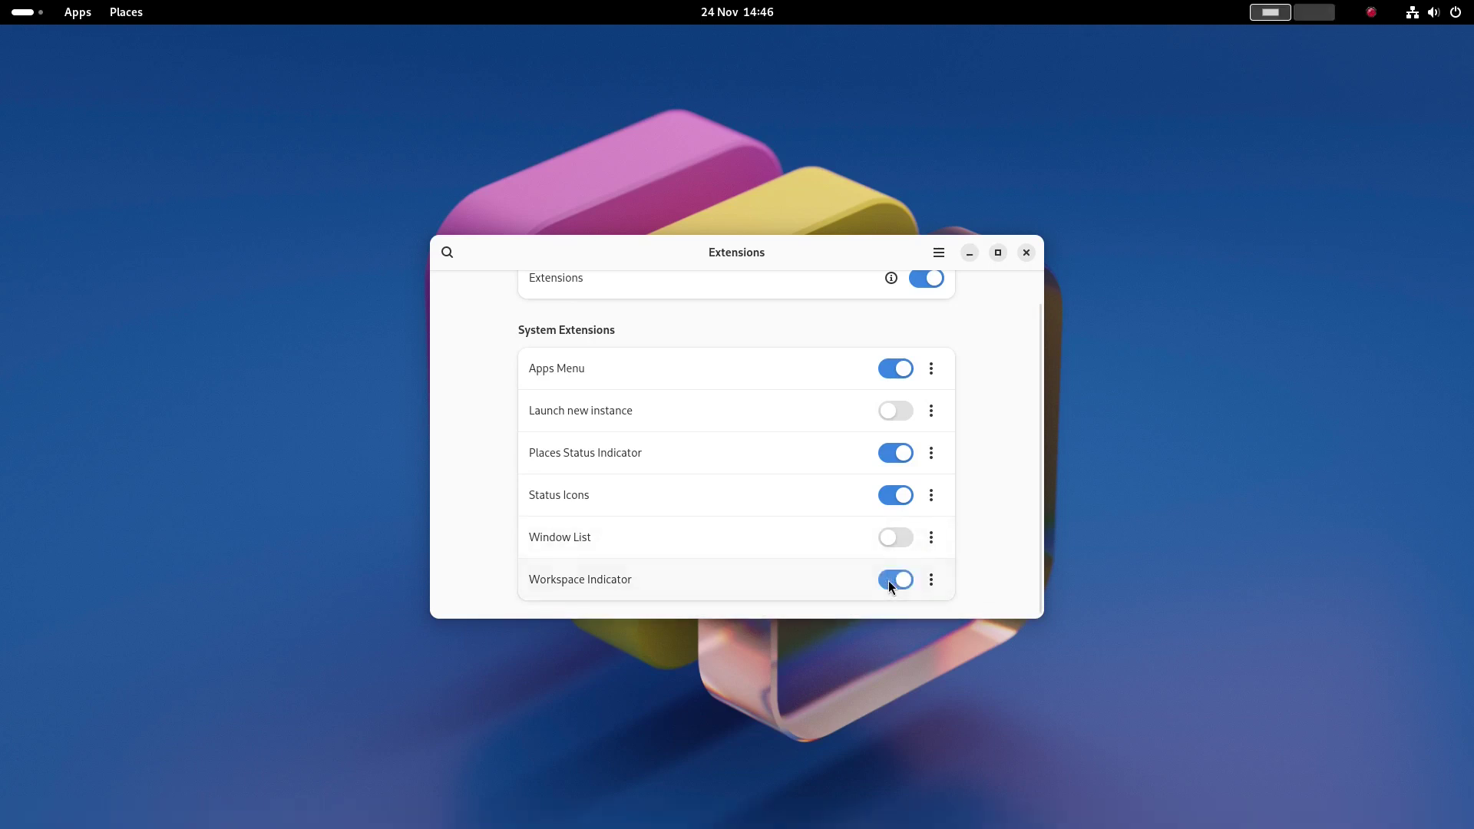
click(1315, 17)
click(1269, 17)
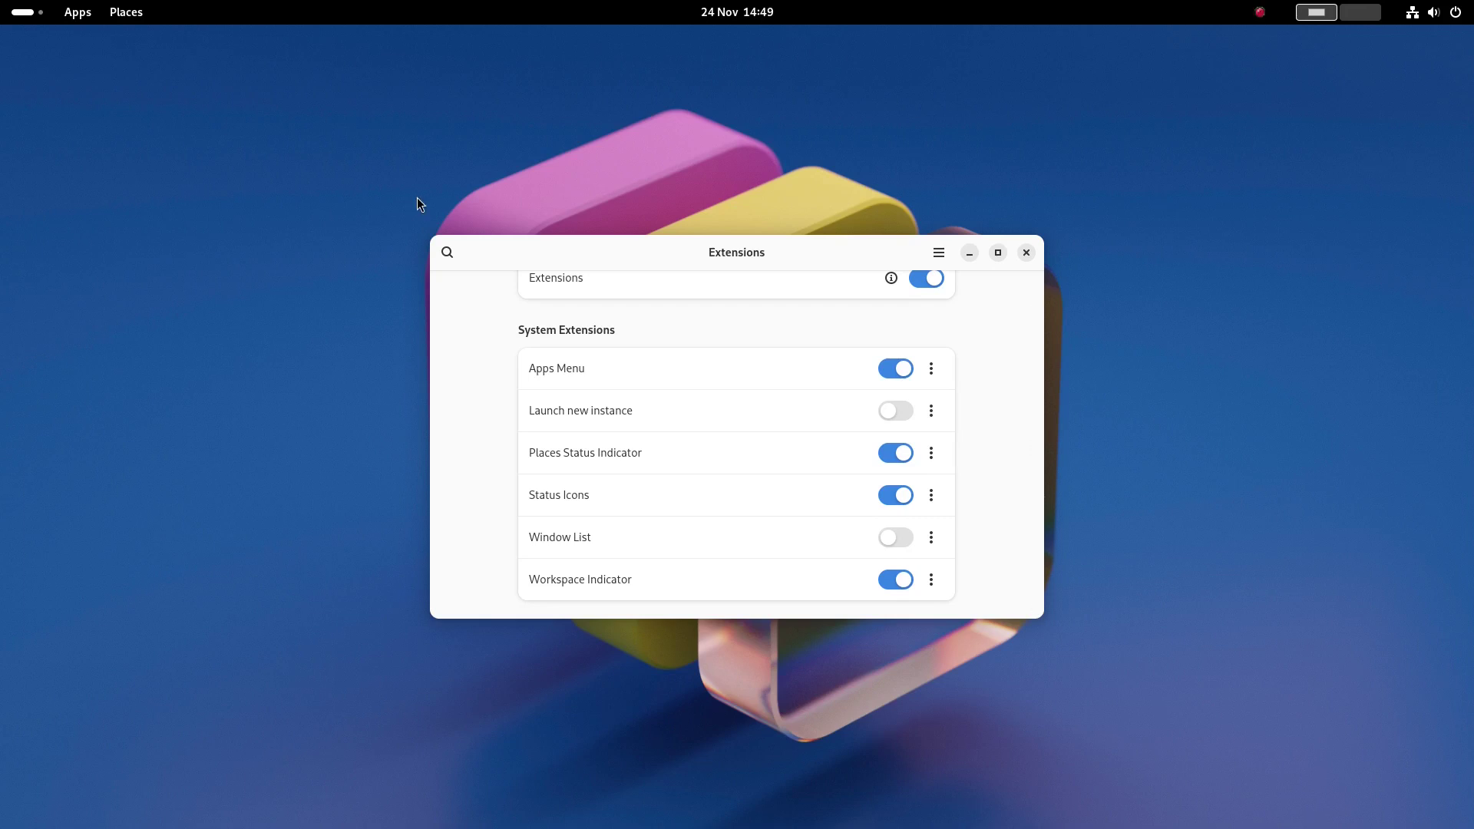
- Open the Extensions app's website from About Extensions
click(938, 252)
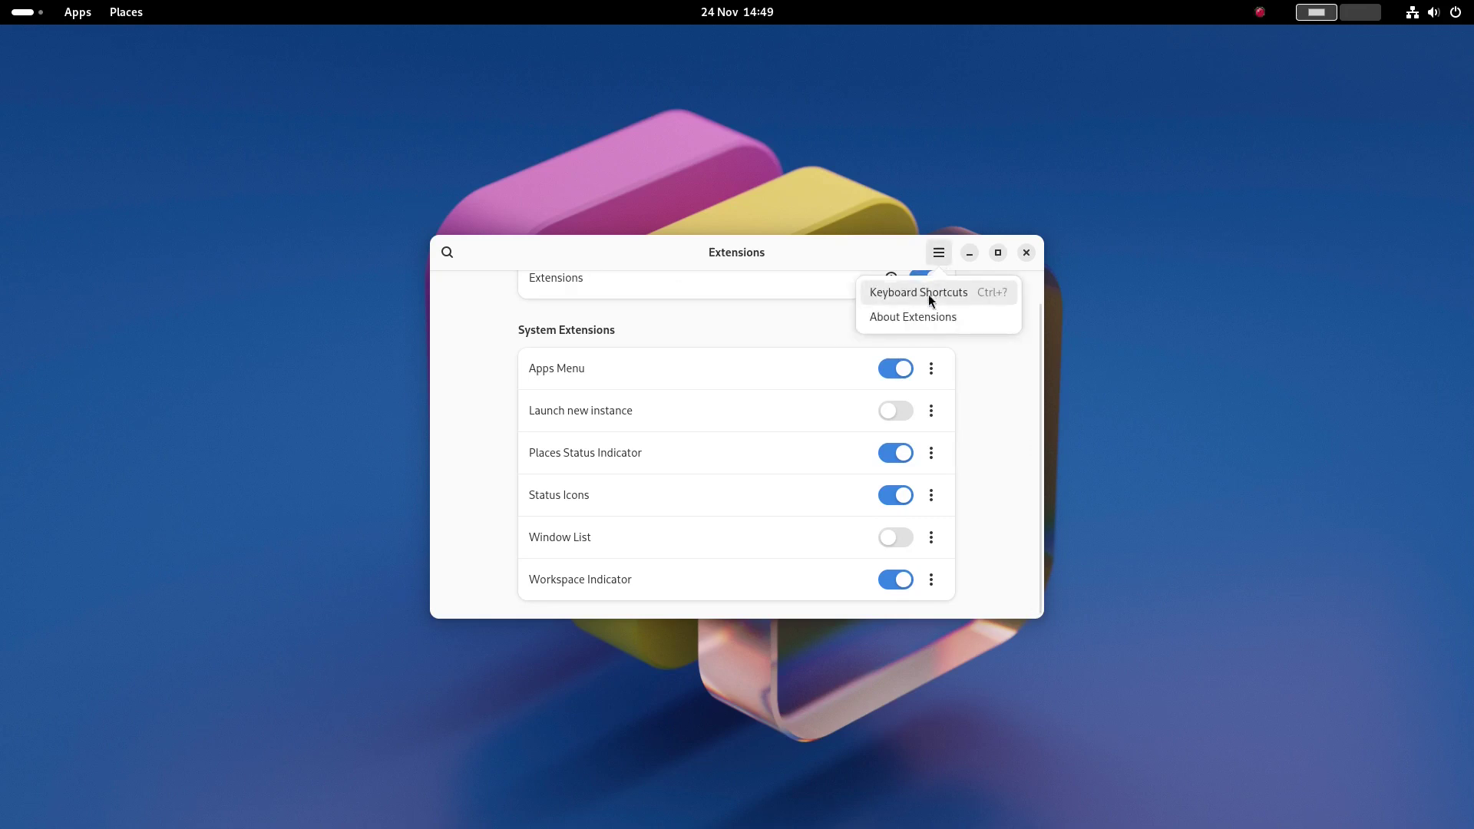
click(925, 316)
click(653, 512)
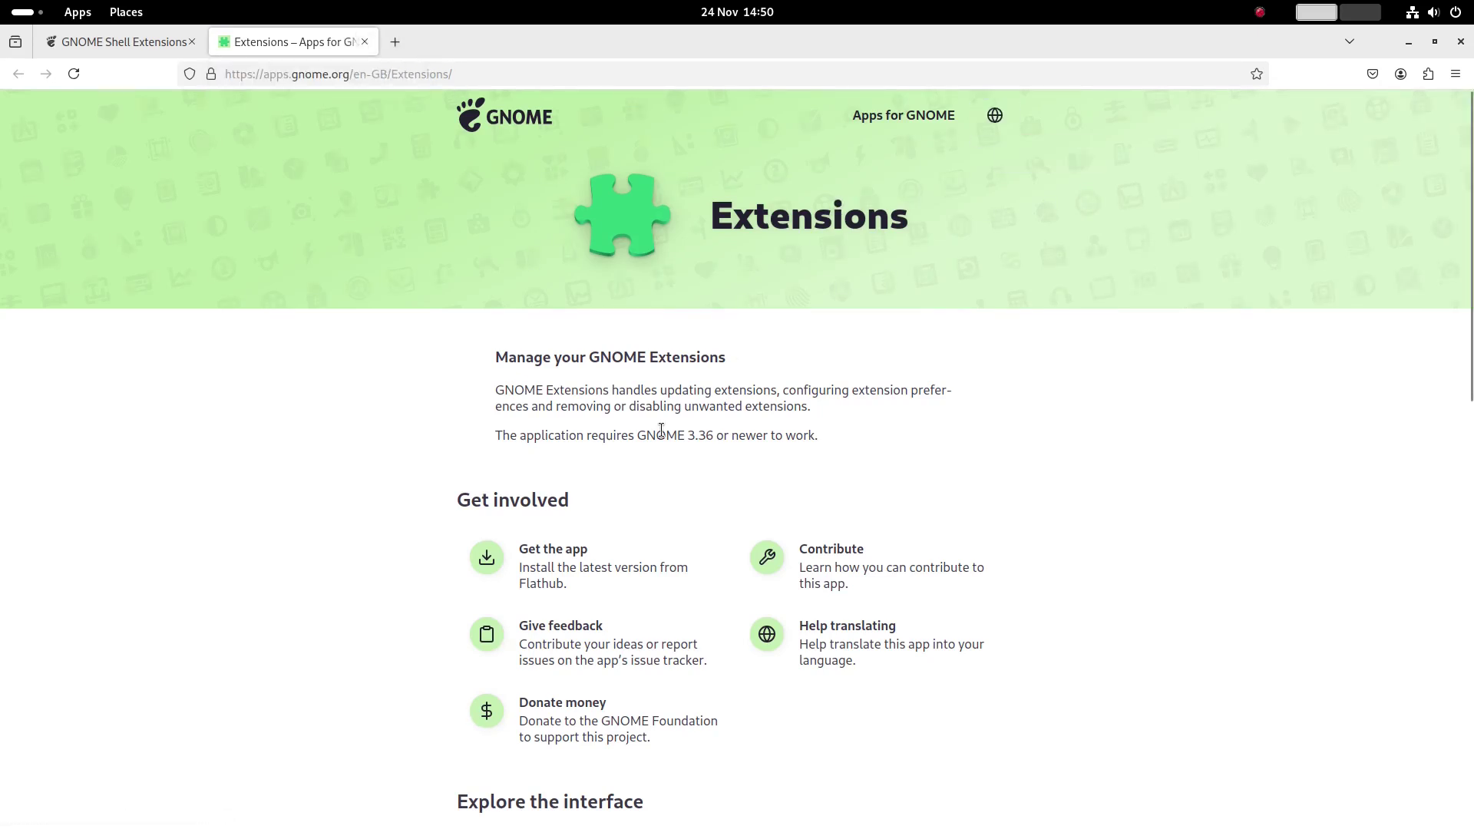
- Close the Apps for GNOME tab and search extensions.gnome.org for 'dash to panel'
scroll(662, 431, down, 10)
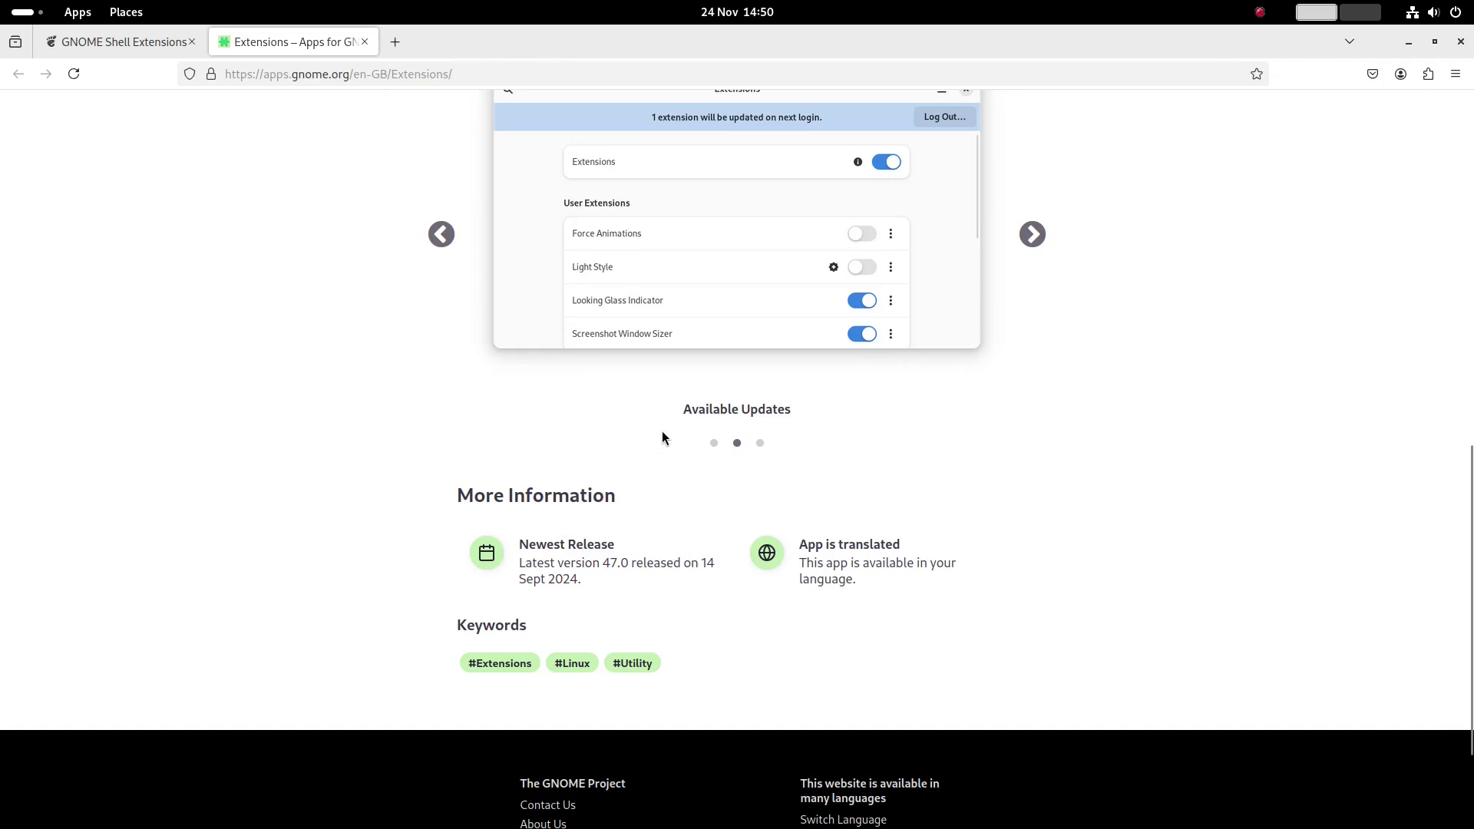
scroll(507, 664, down, 3)
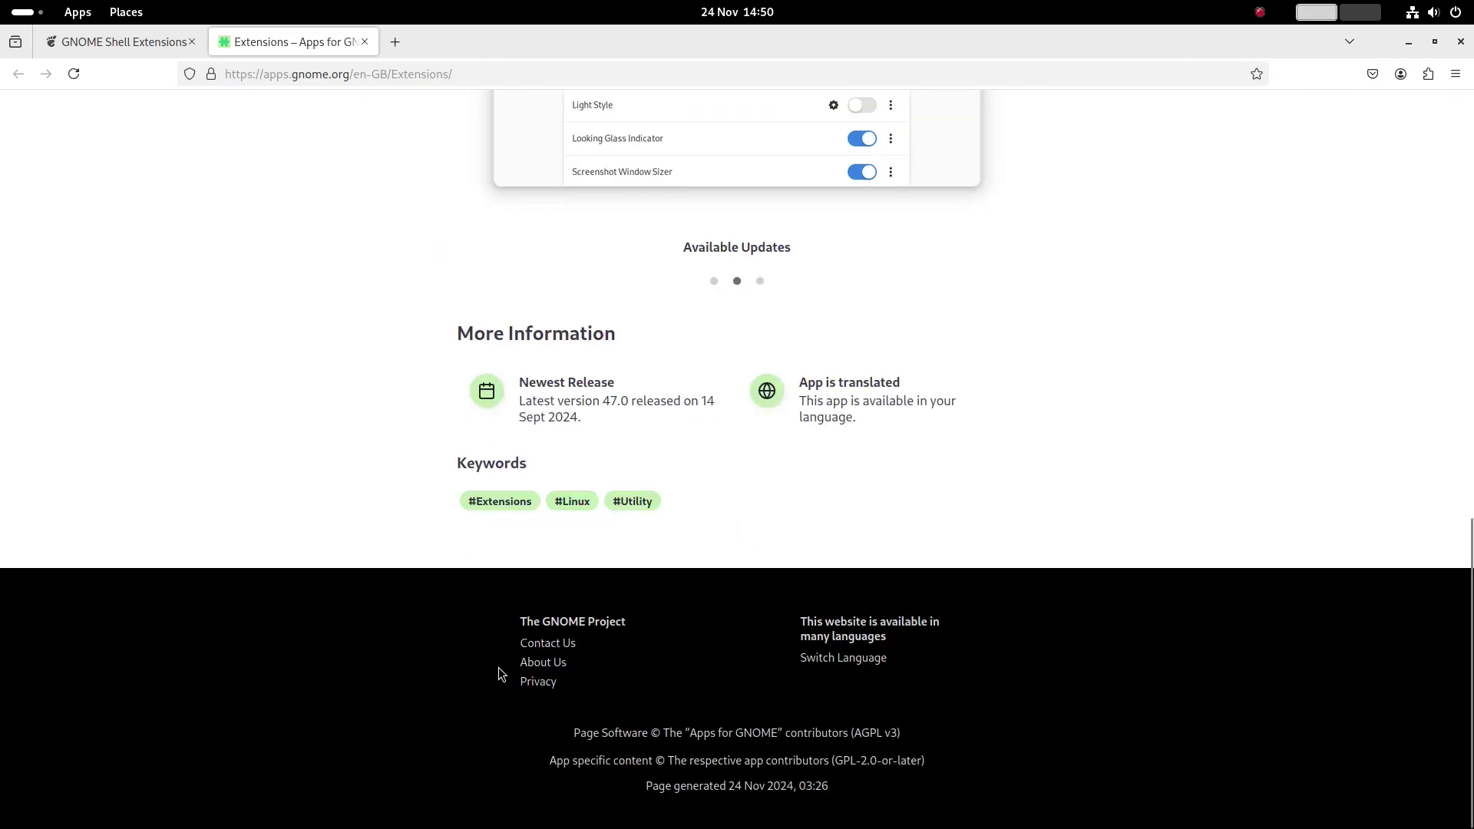
click(364, 42)
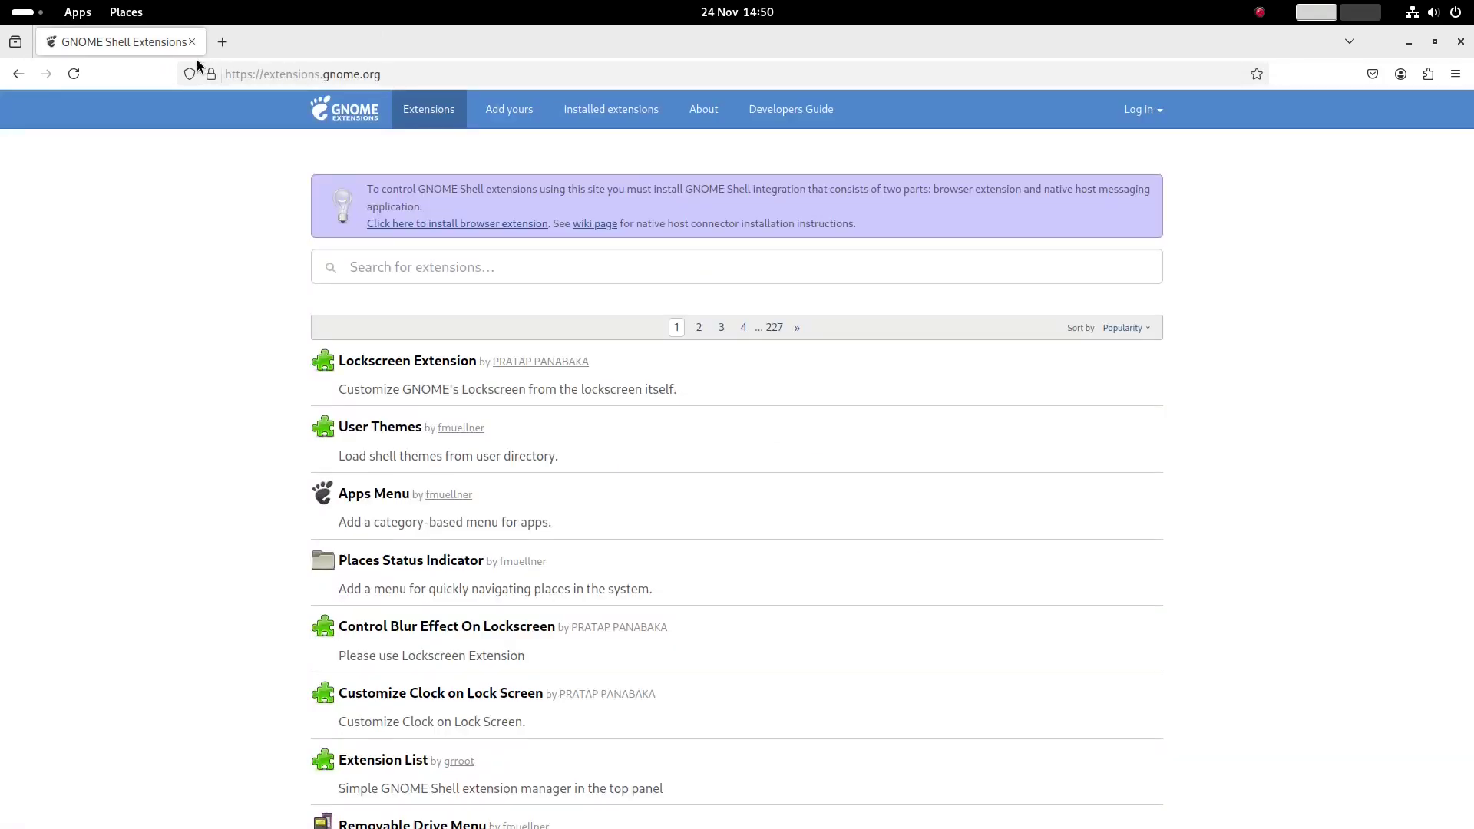
click(351, 266)
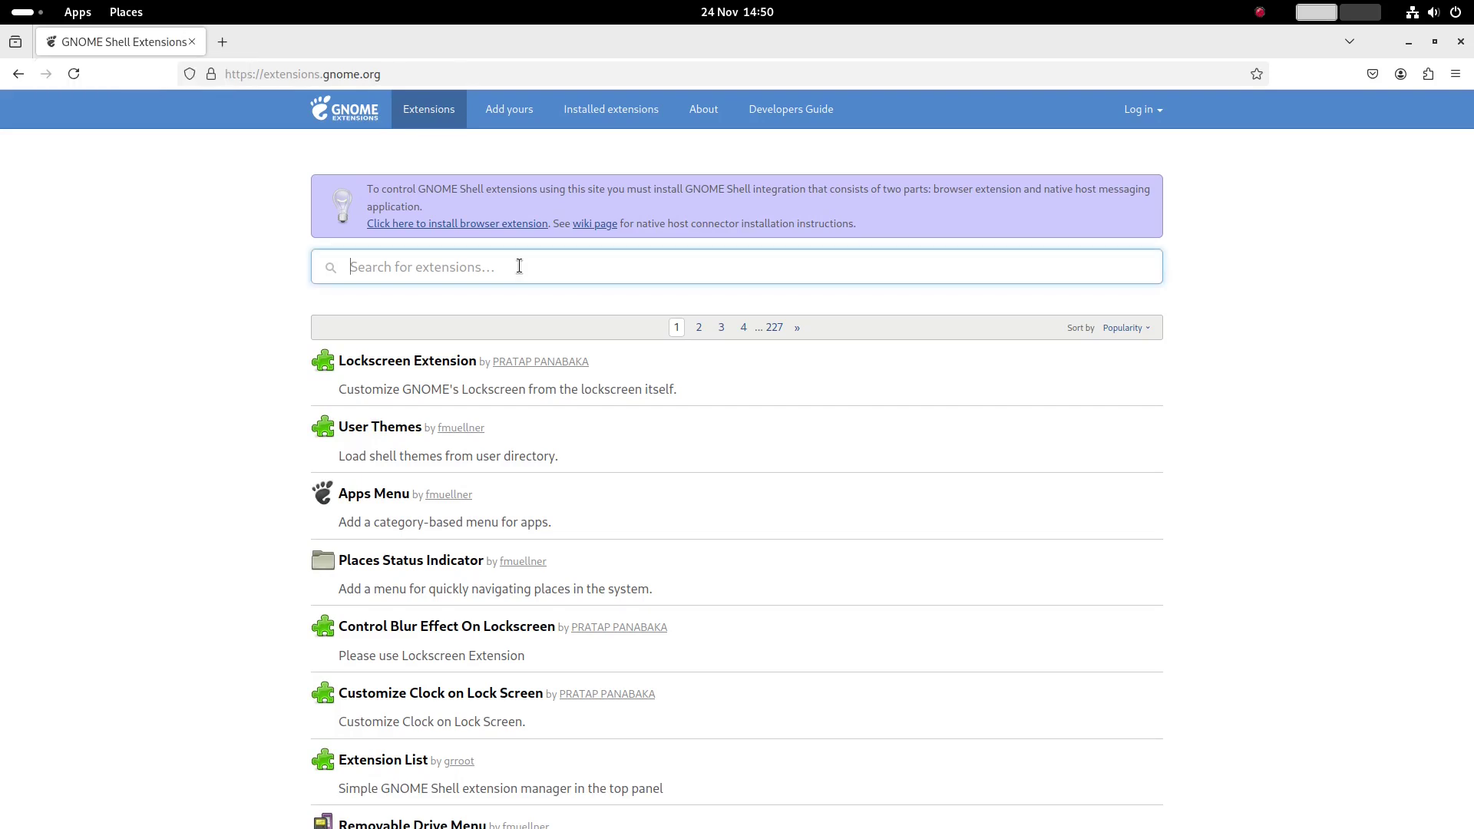
text(dash to panel)
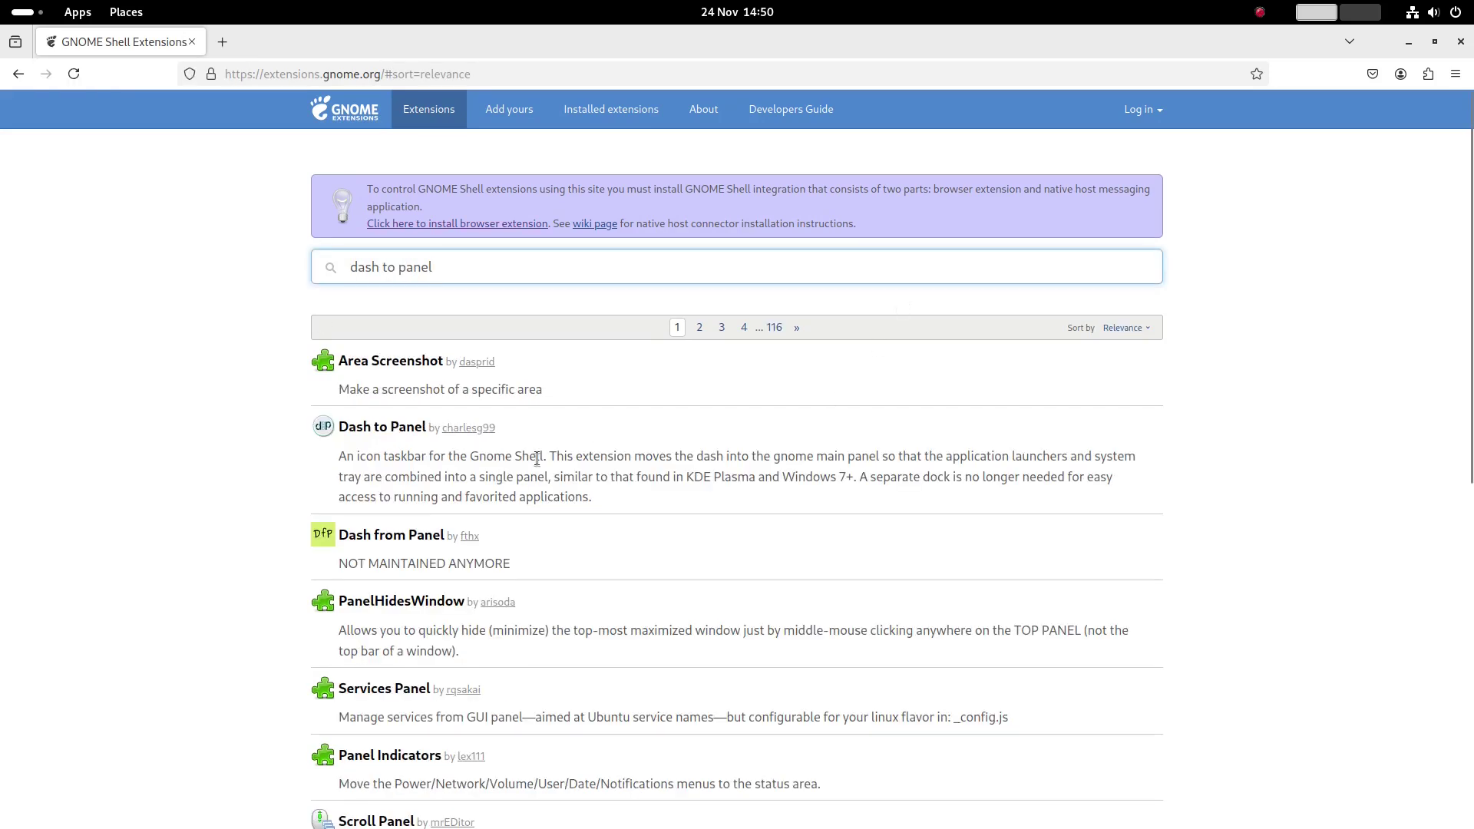
- Install Dash to Panel, always allowing the site to open extension links
click(355, 439)
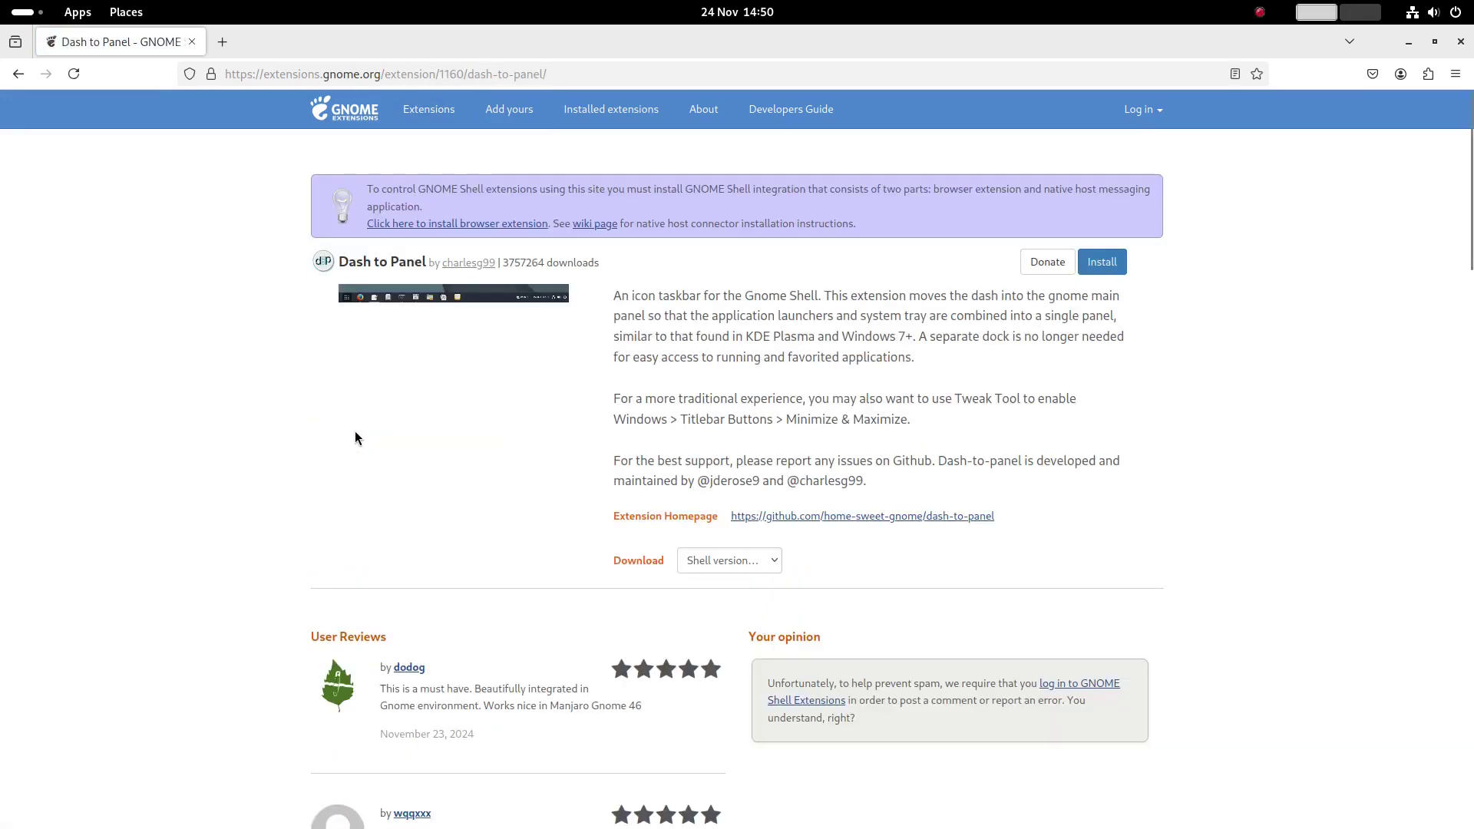
click(1101, 261)
click(562, 181)
click(878, 224)
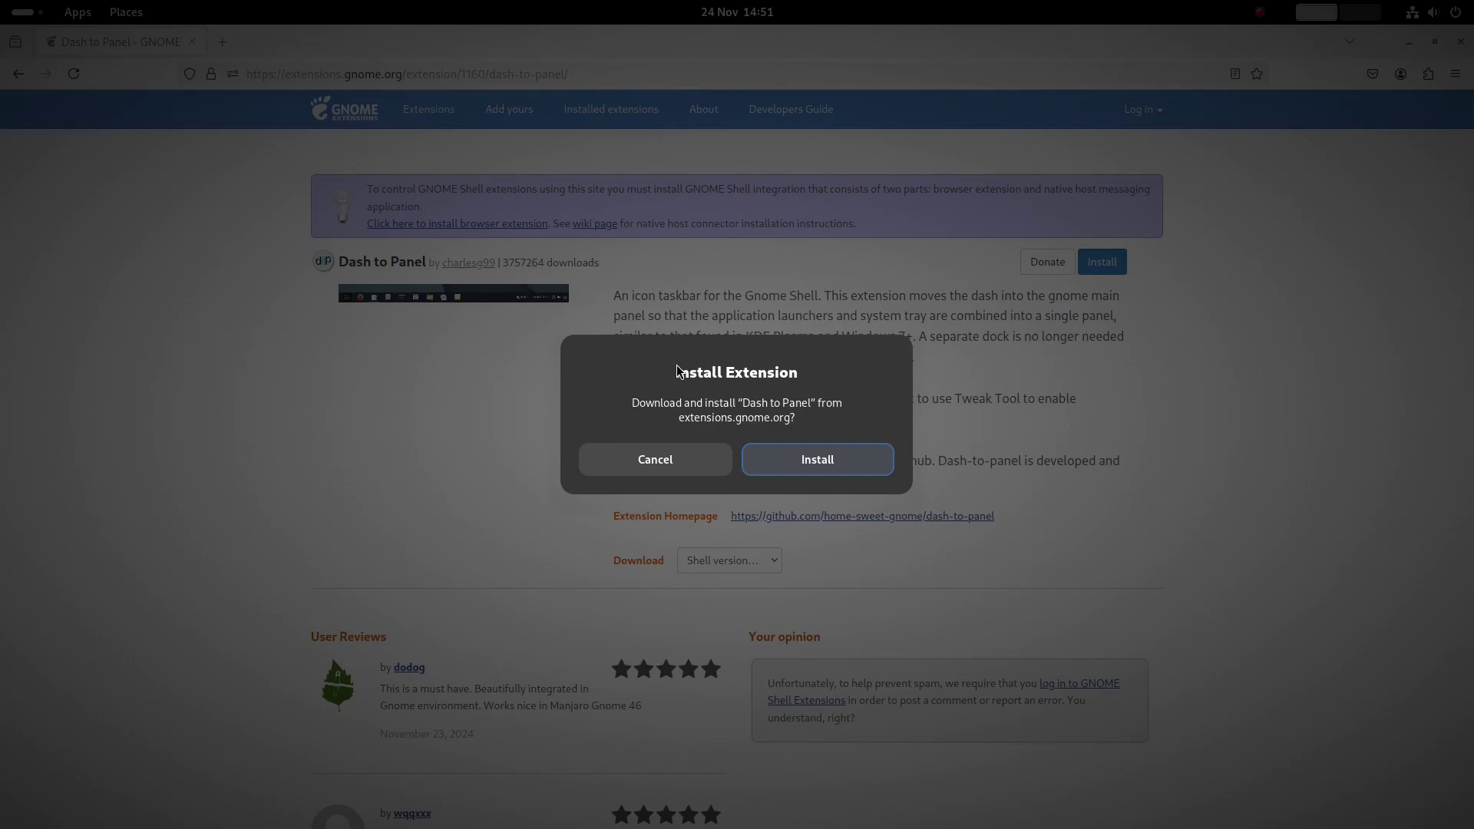
click(829, 459)
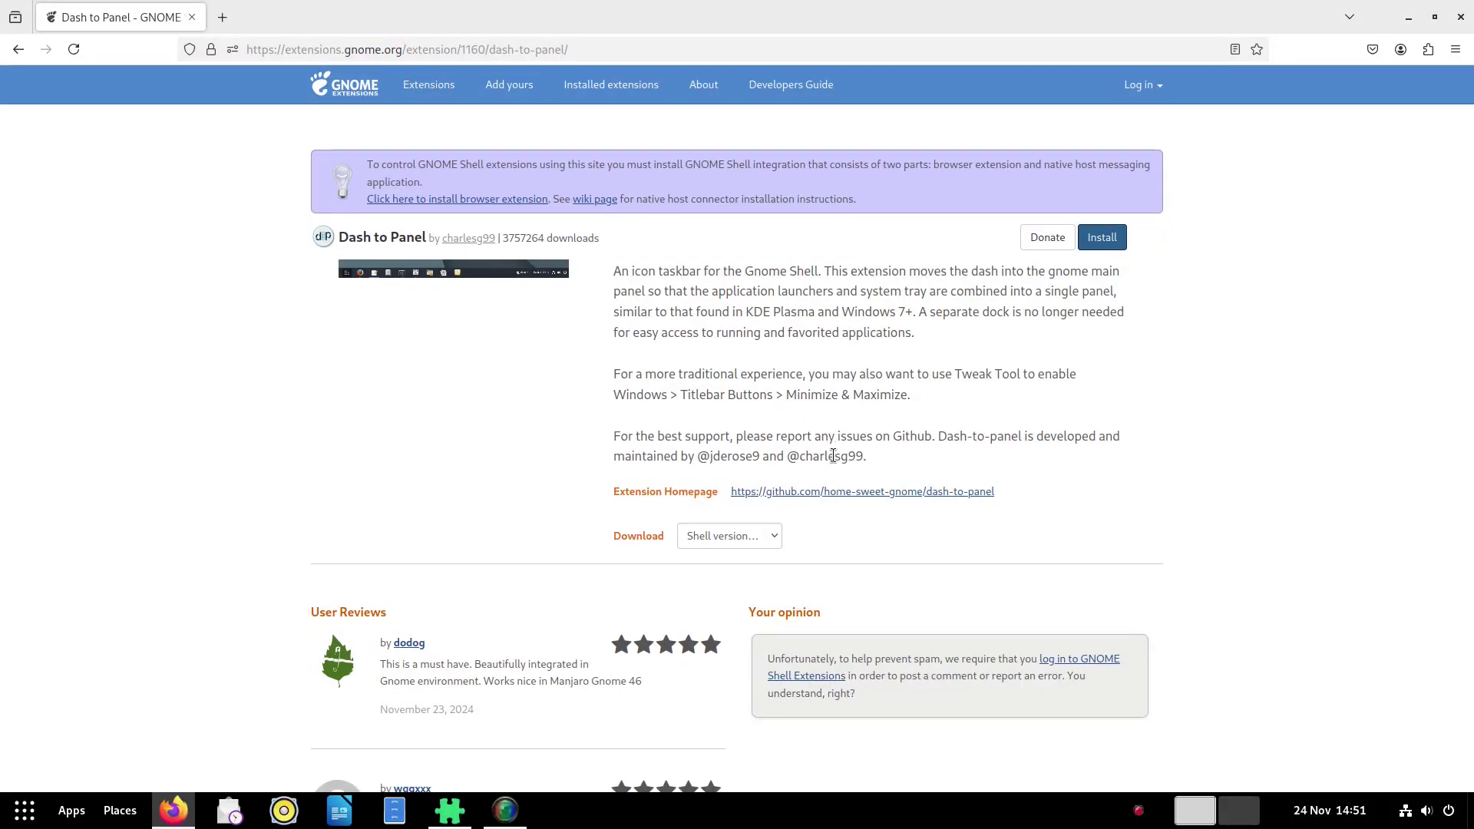
- Try the new taskbar's app grid and menu, then install the Zorin Menu extension
click(25, 815)
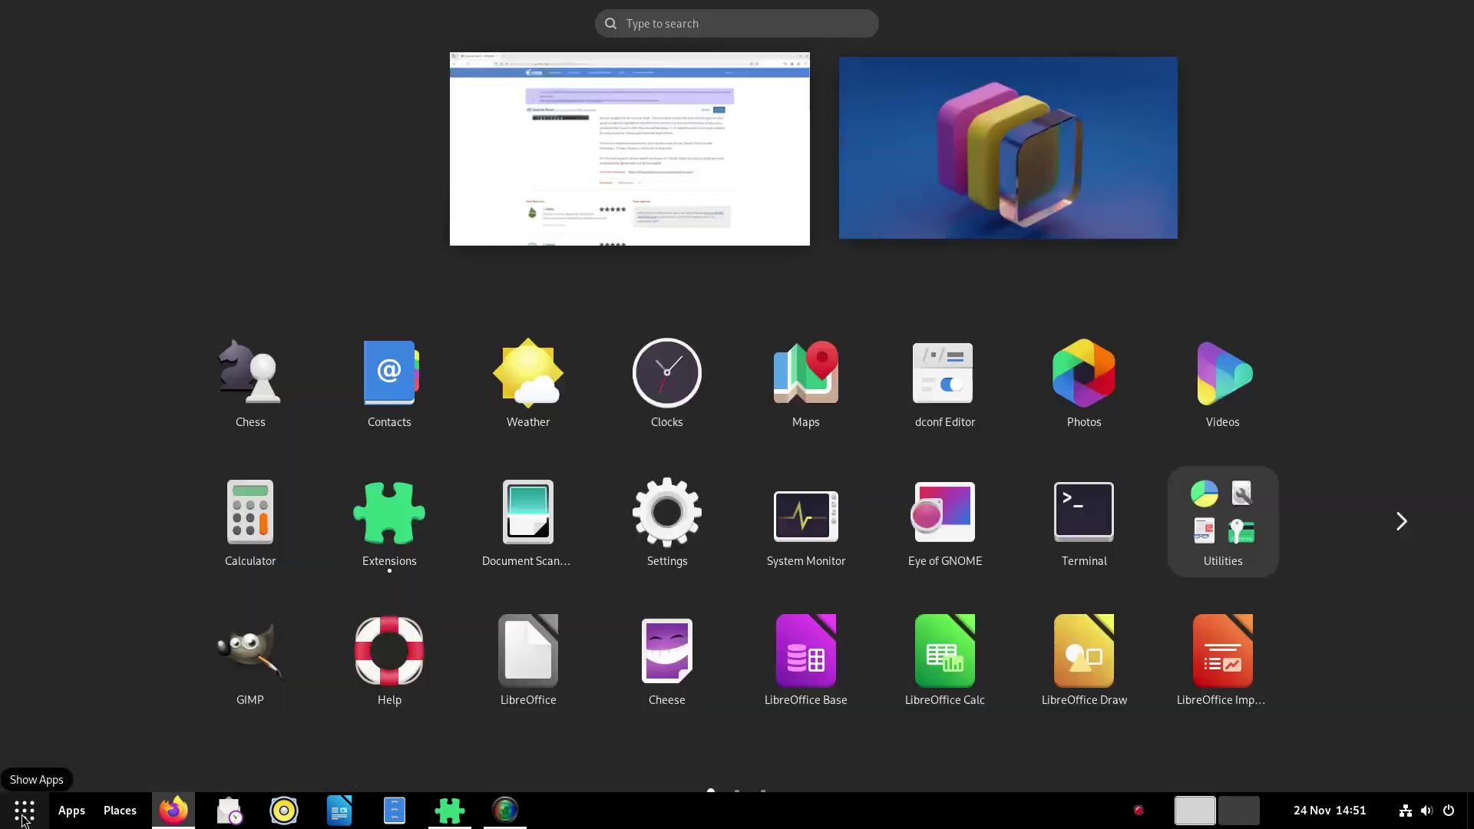
click(24, 815)
click(61, 818)
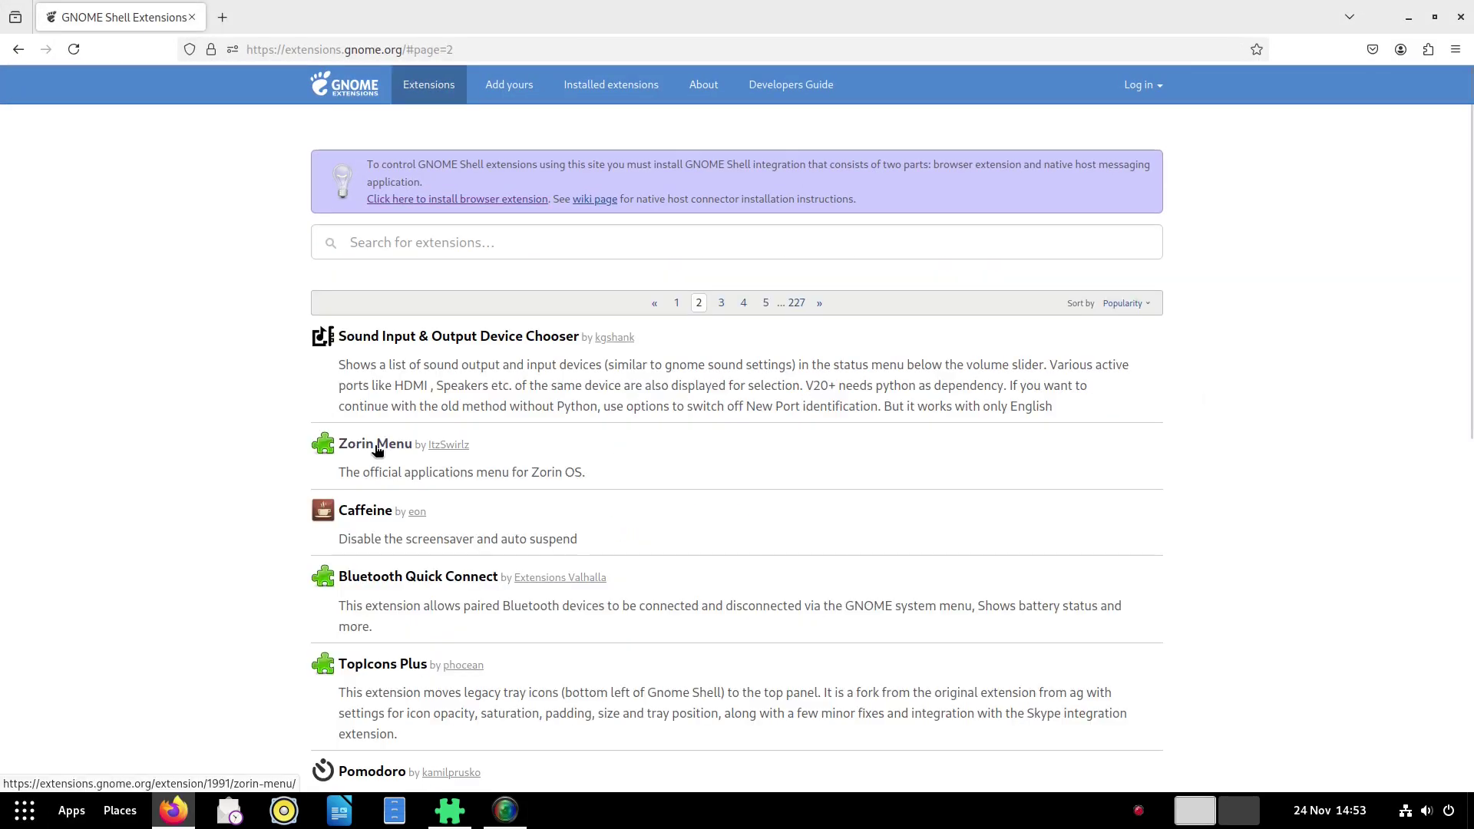
click(375, 445)
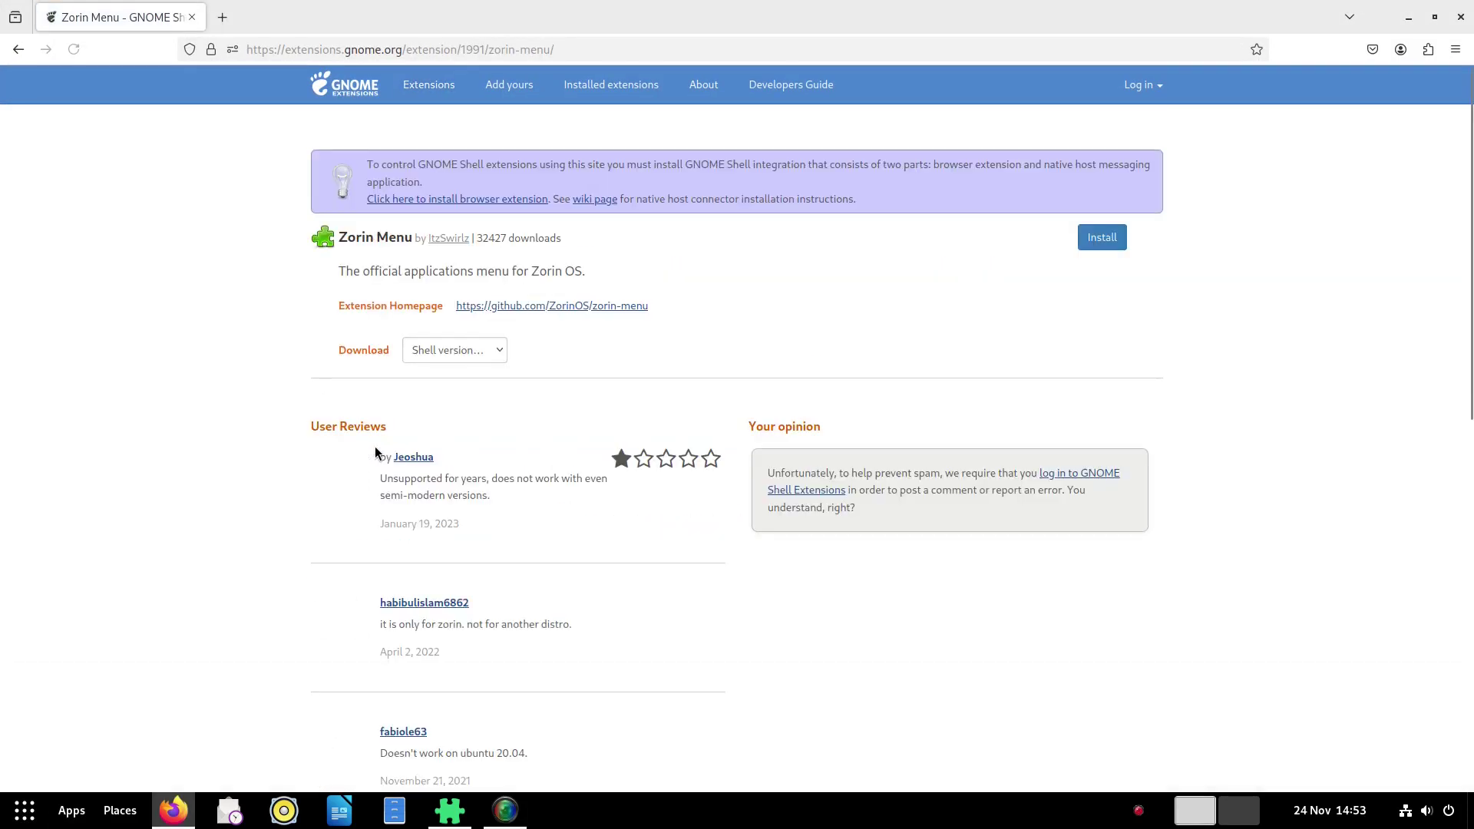
click(1102, 238)
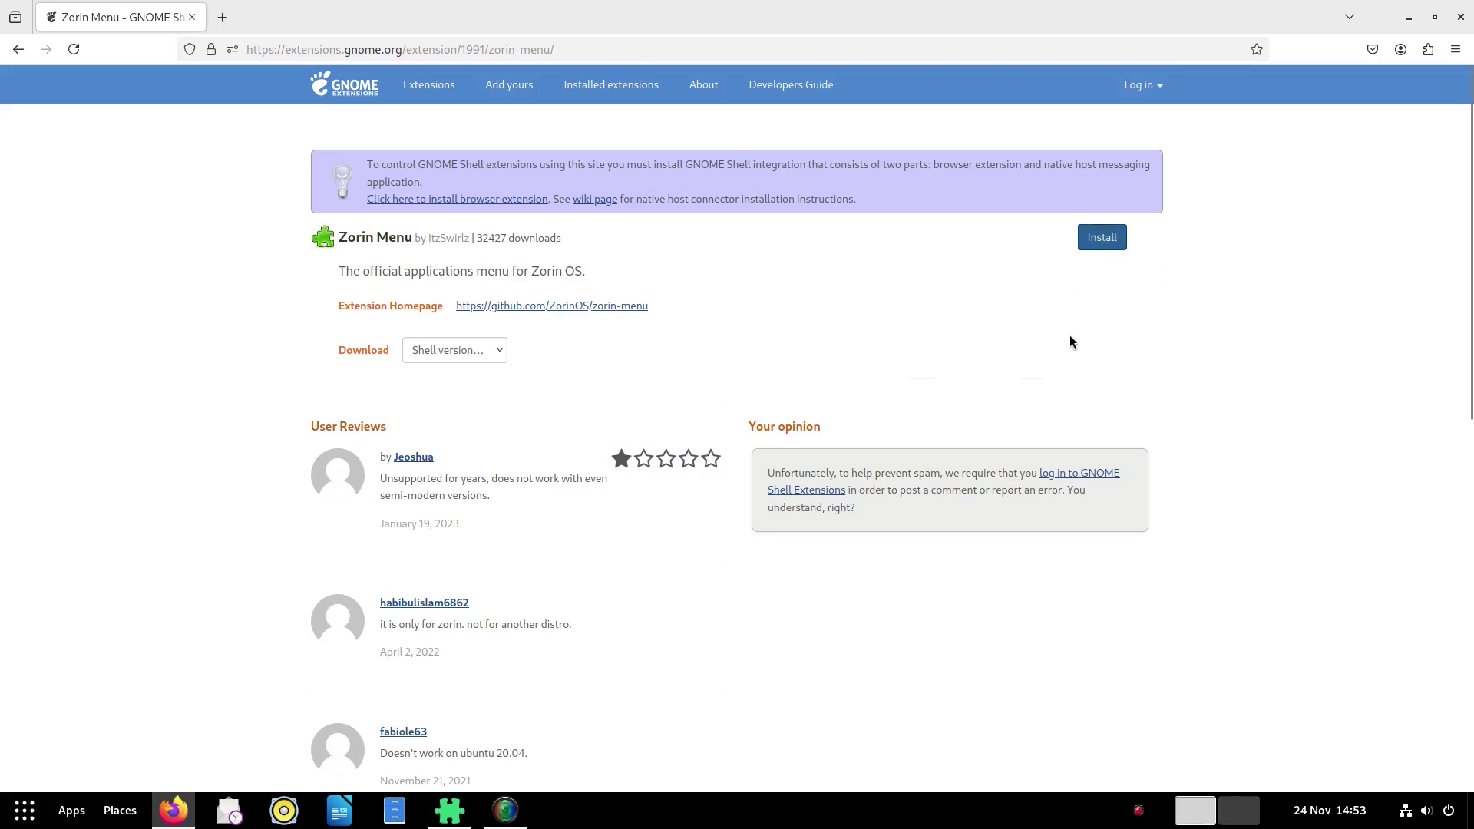
click(888, 463)
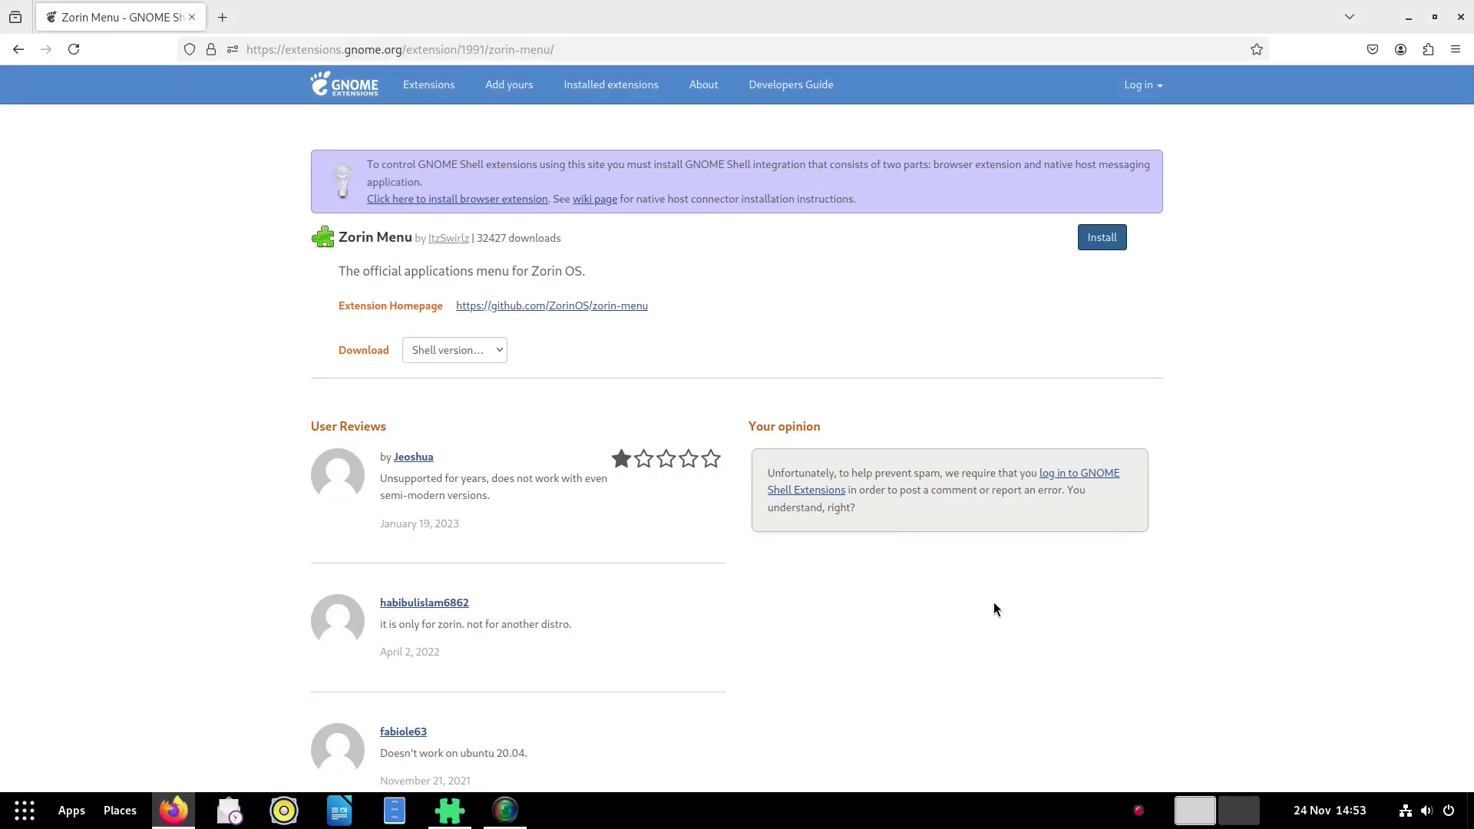
- Remove the incompatible Zorin Menu in the Extensions app
key(alt+Tab)
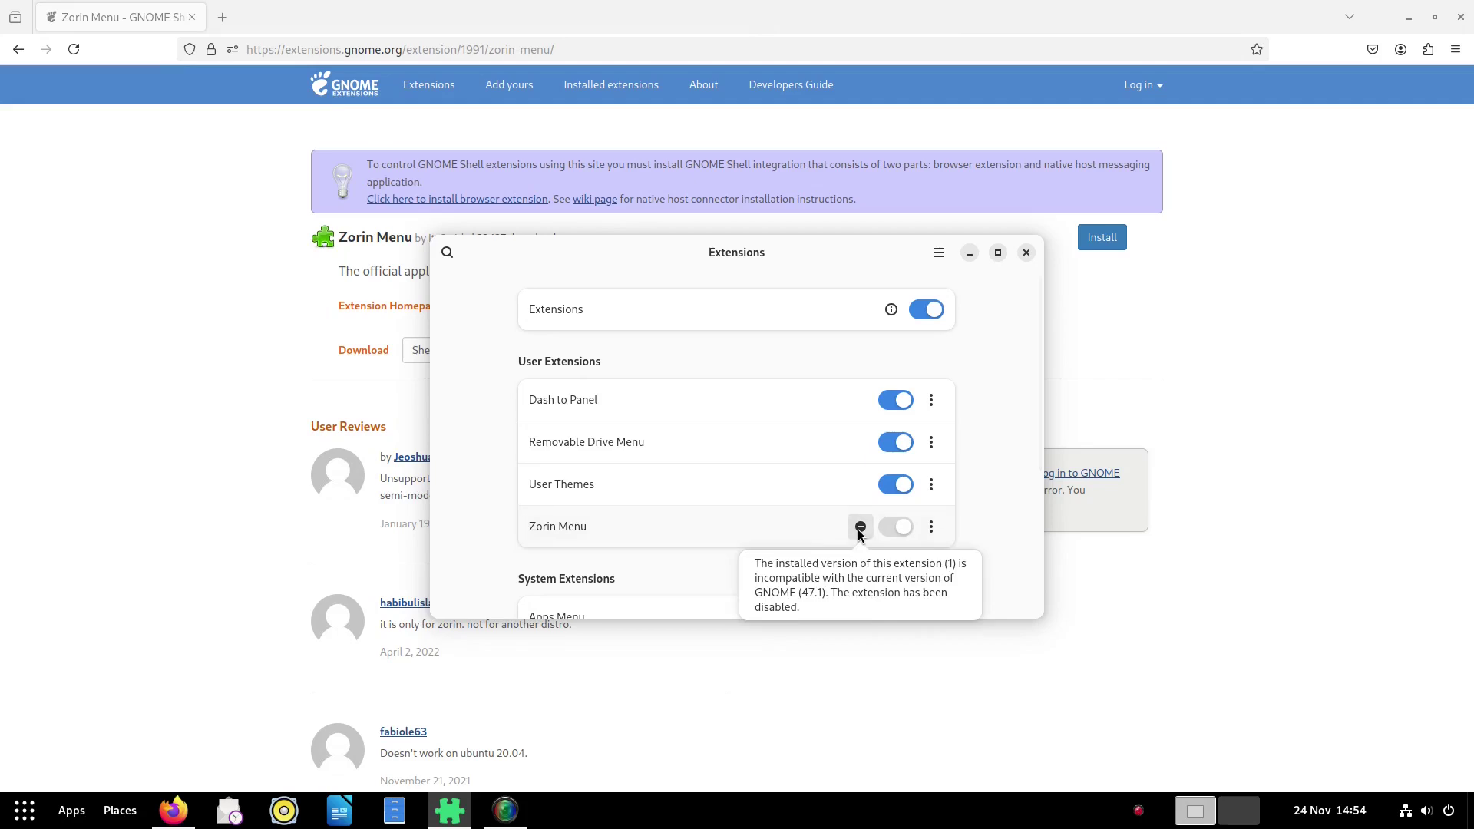
click(931, 526)
click(980, 648)
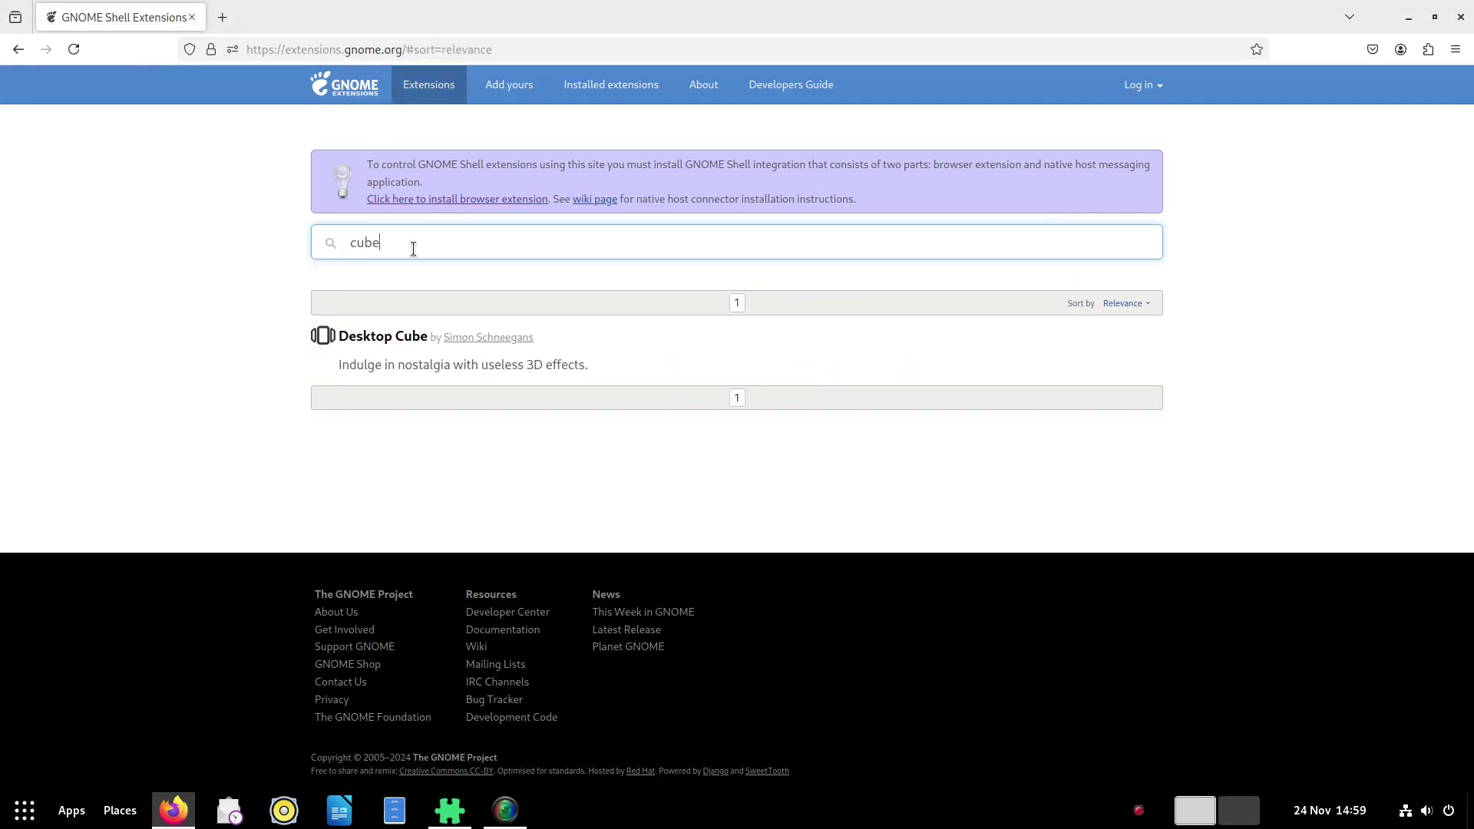
- Install Desktop Cube and rotate the cube to the second workspace
click(361, 339)
click(768, 358)
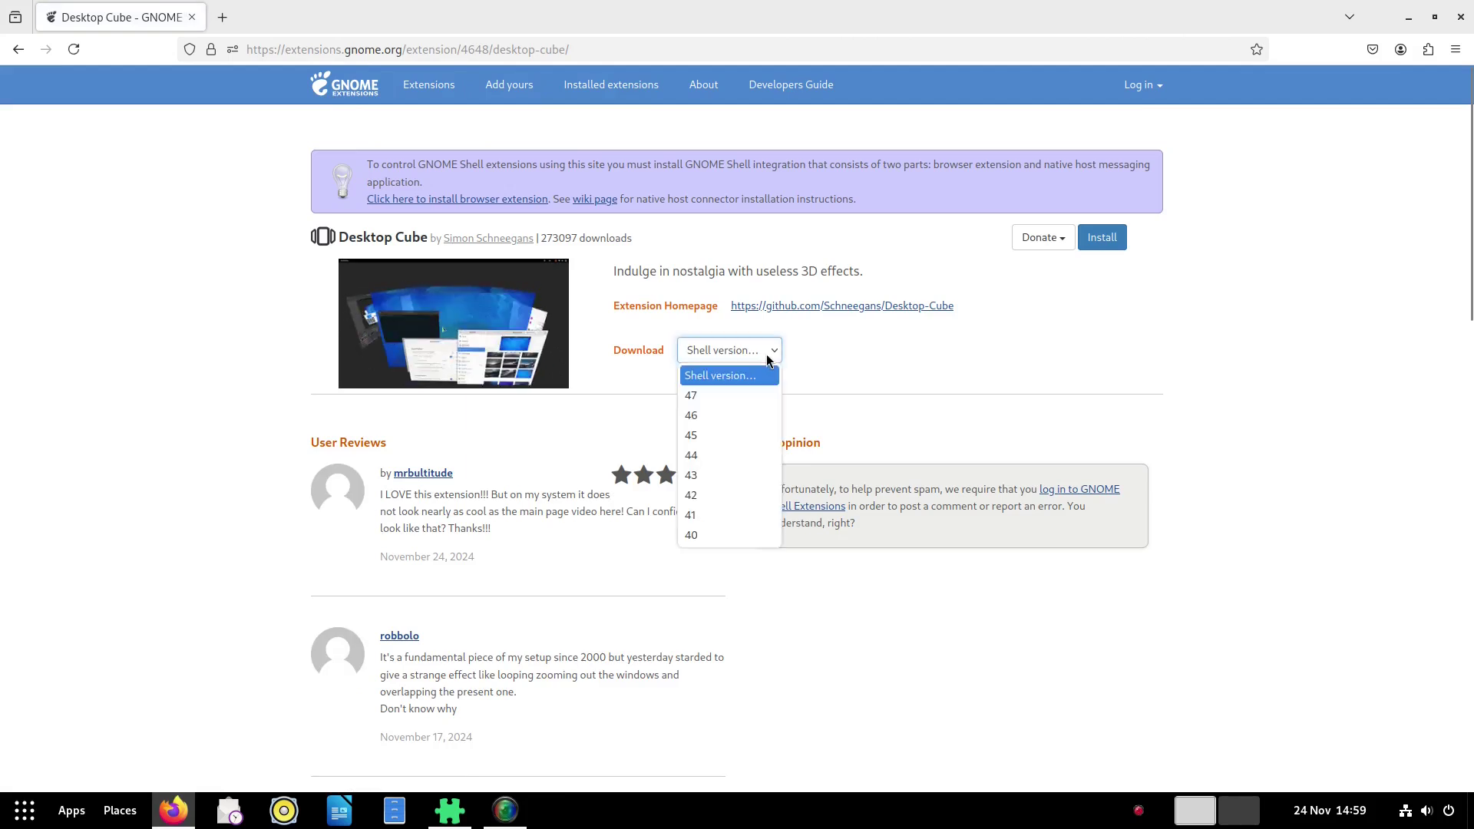
click(1103, 237)
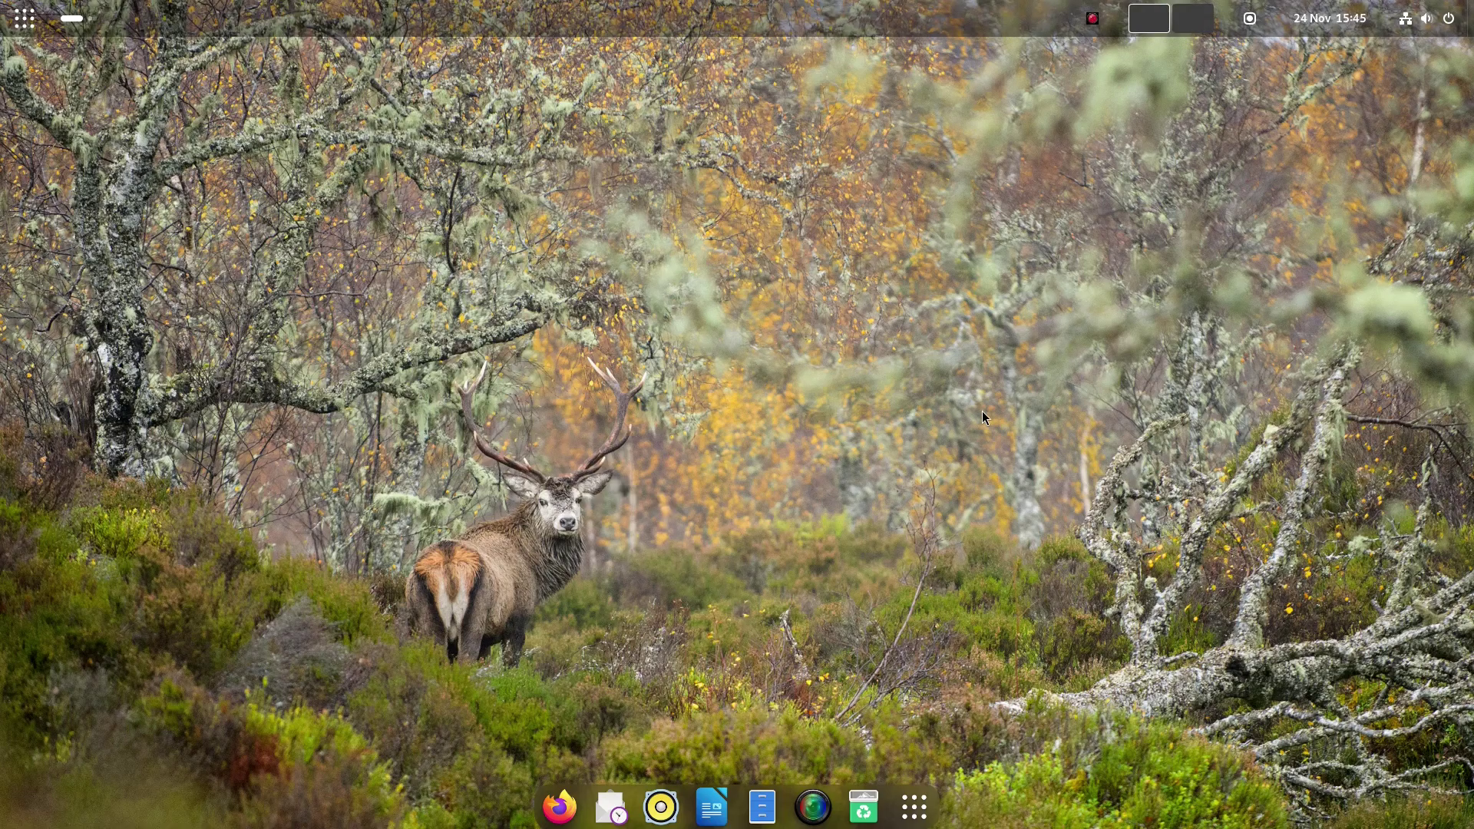
click(76, 18)
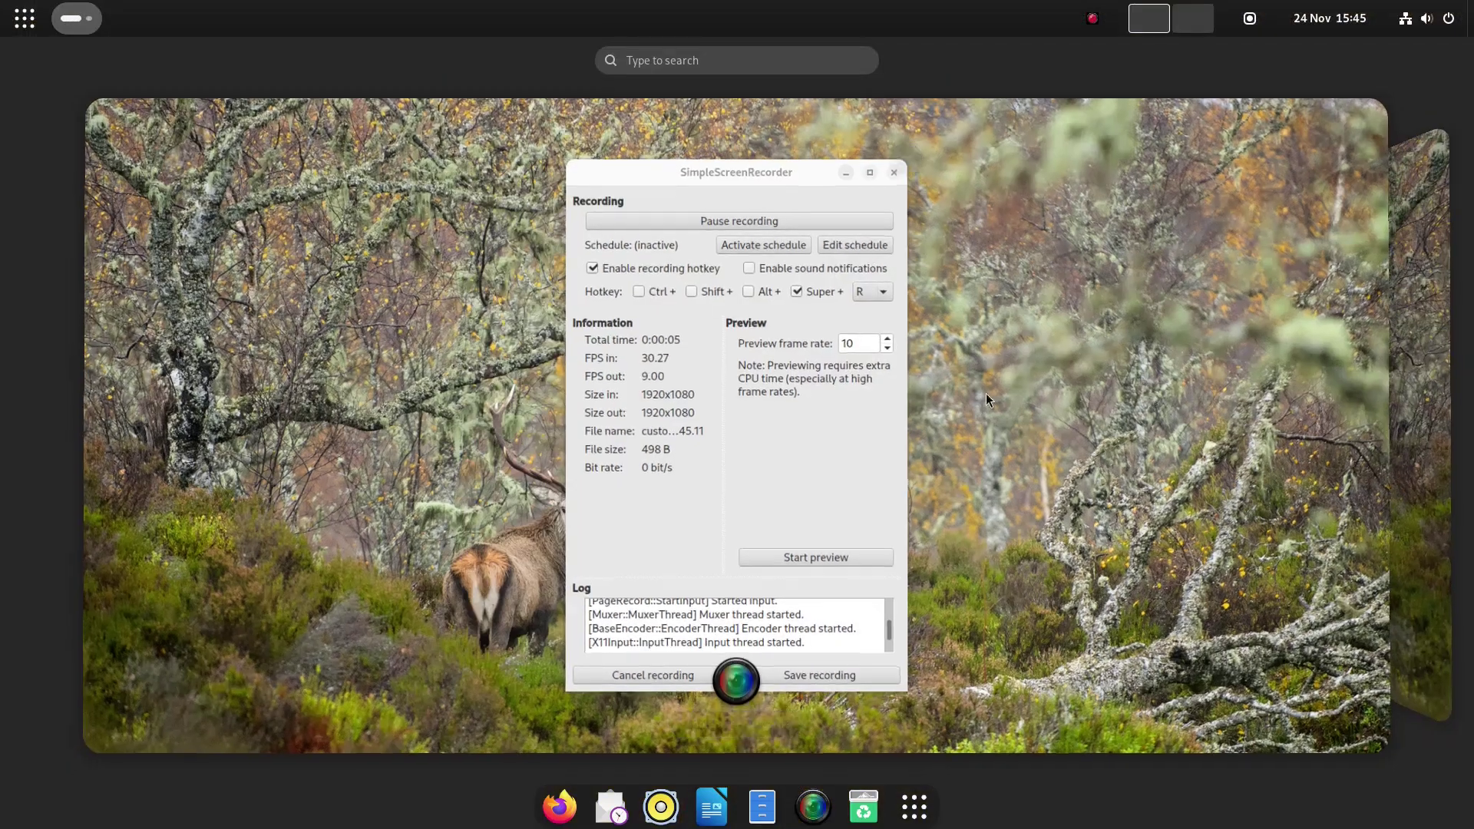
drag(986, 393, 362, 391)
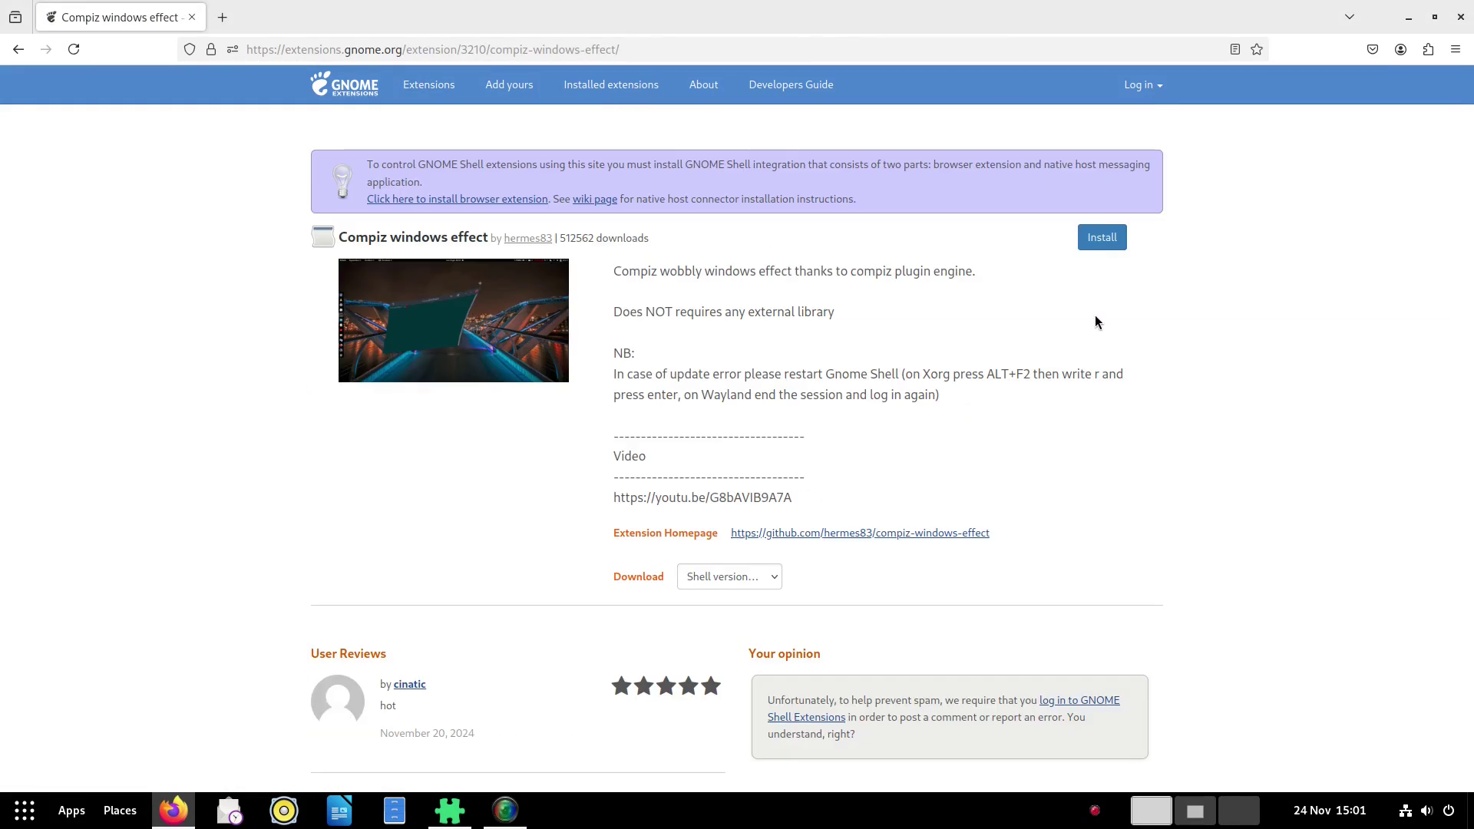
- Install Compiz windows effect and drag its settings dialog to see windows wobble
click(1109, 244)
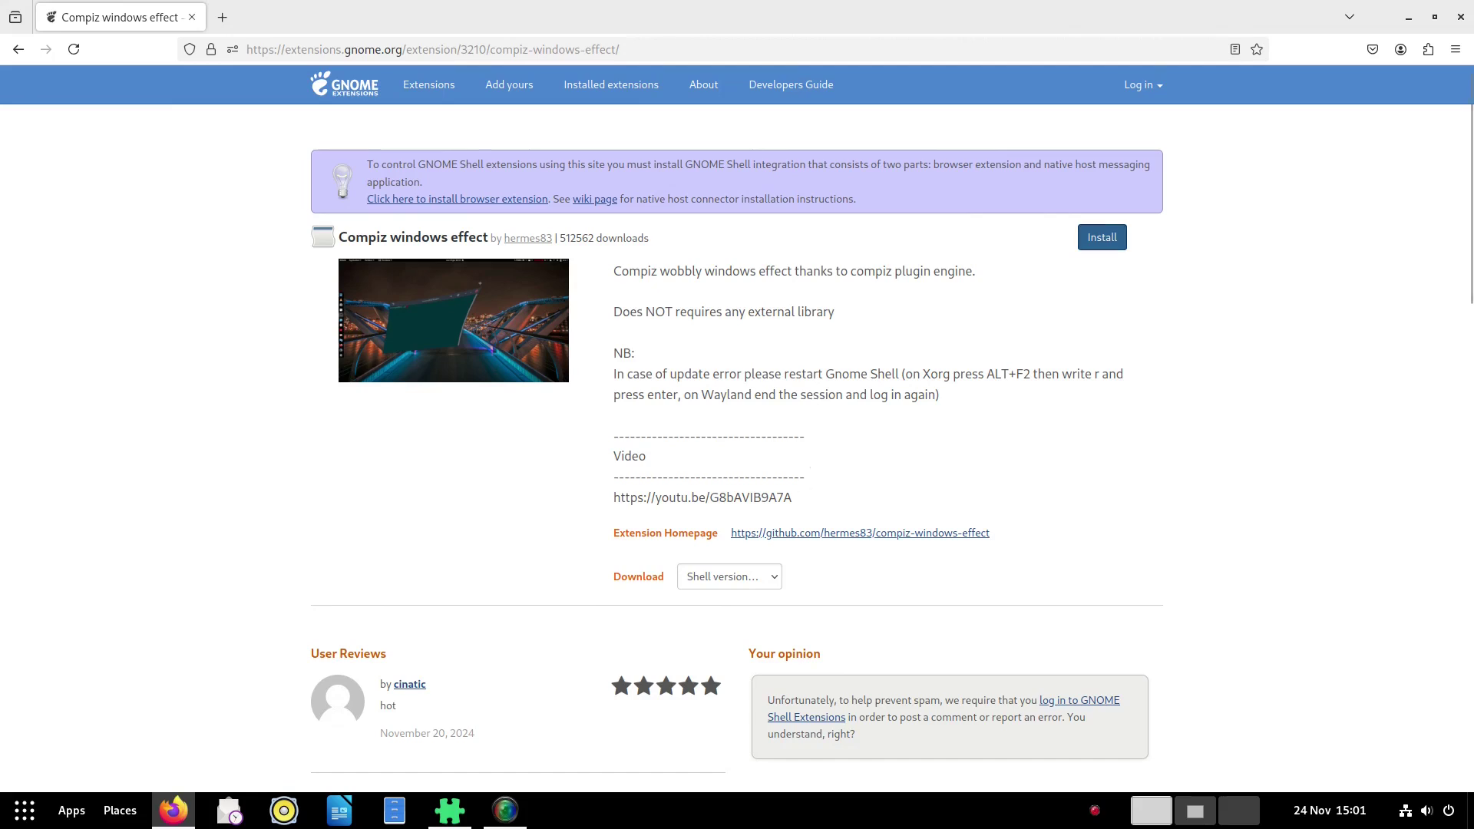
key(alt+Tab)
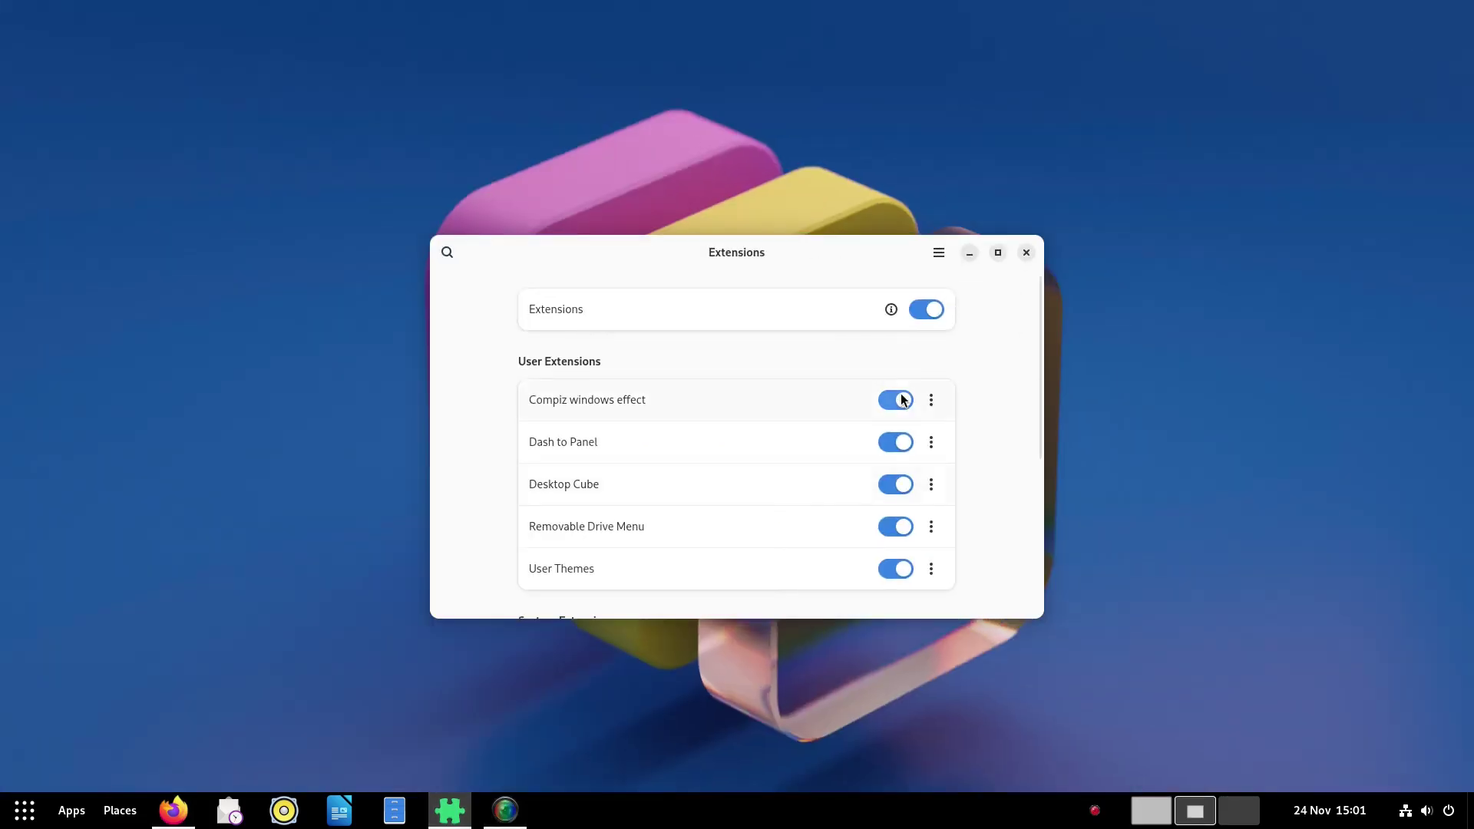
click(931, 400)
click(938, 544)
drag(808, 185, 928, 195)
drag(659, 132, 505, 100)
key(alt+Tab)
- Install Compiz alike magic lamp effect and minimize/restore Extensions to see it
click(511, 651)
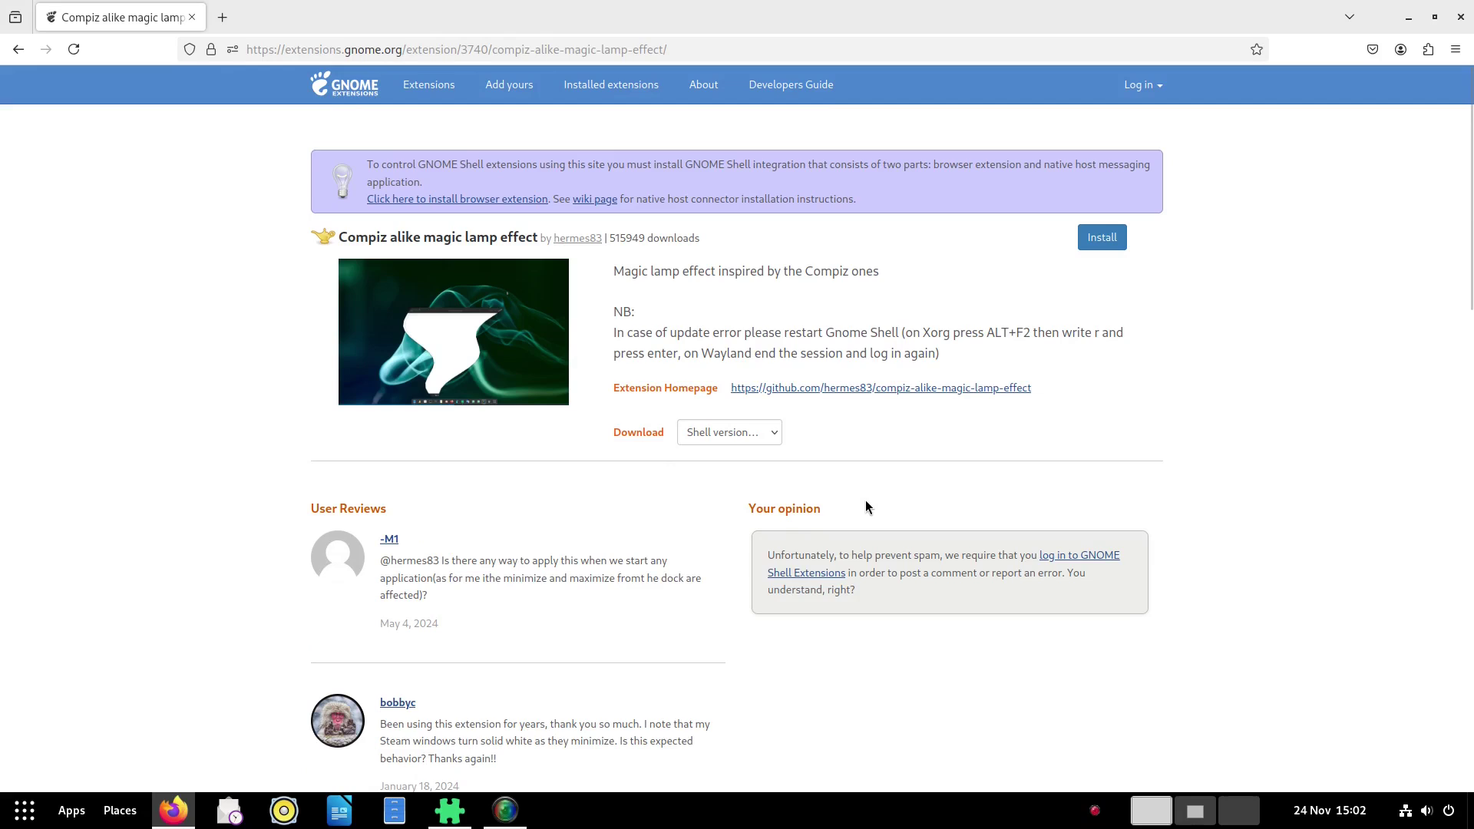
click(1098, 242)
click(818, 464)
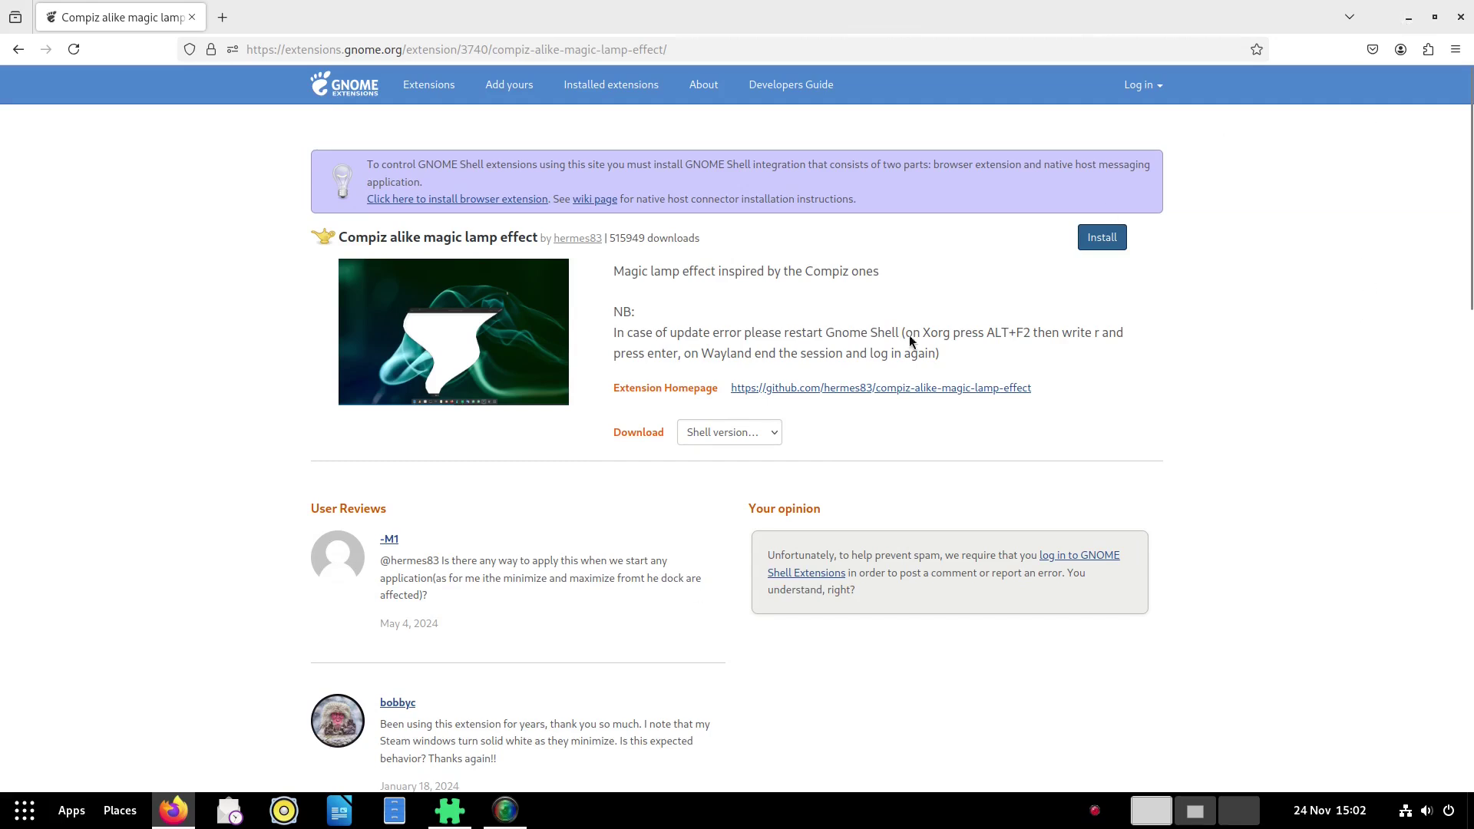
click(450, 809)
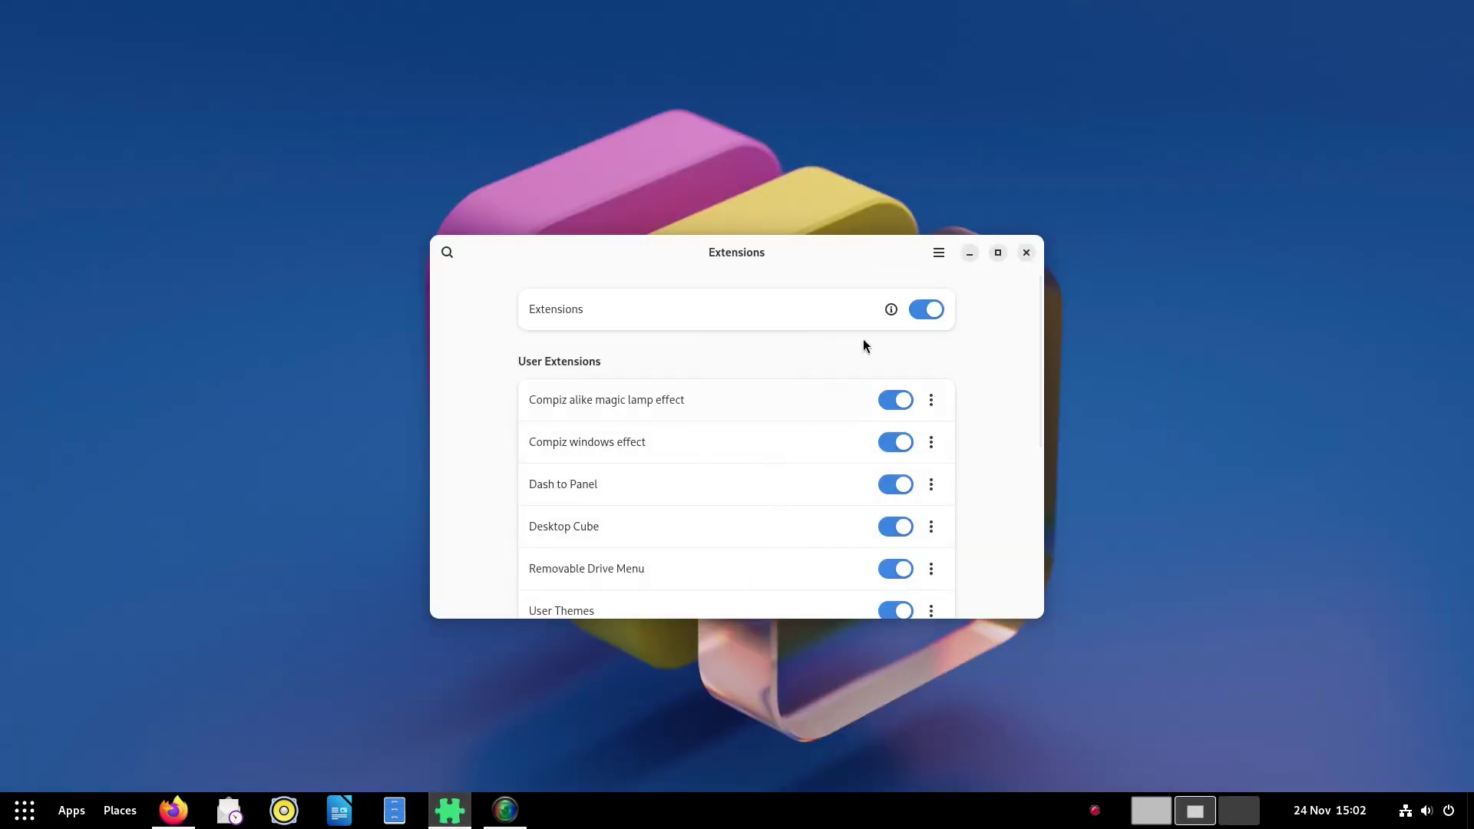
click(970, 254)
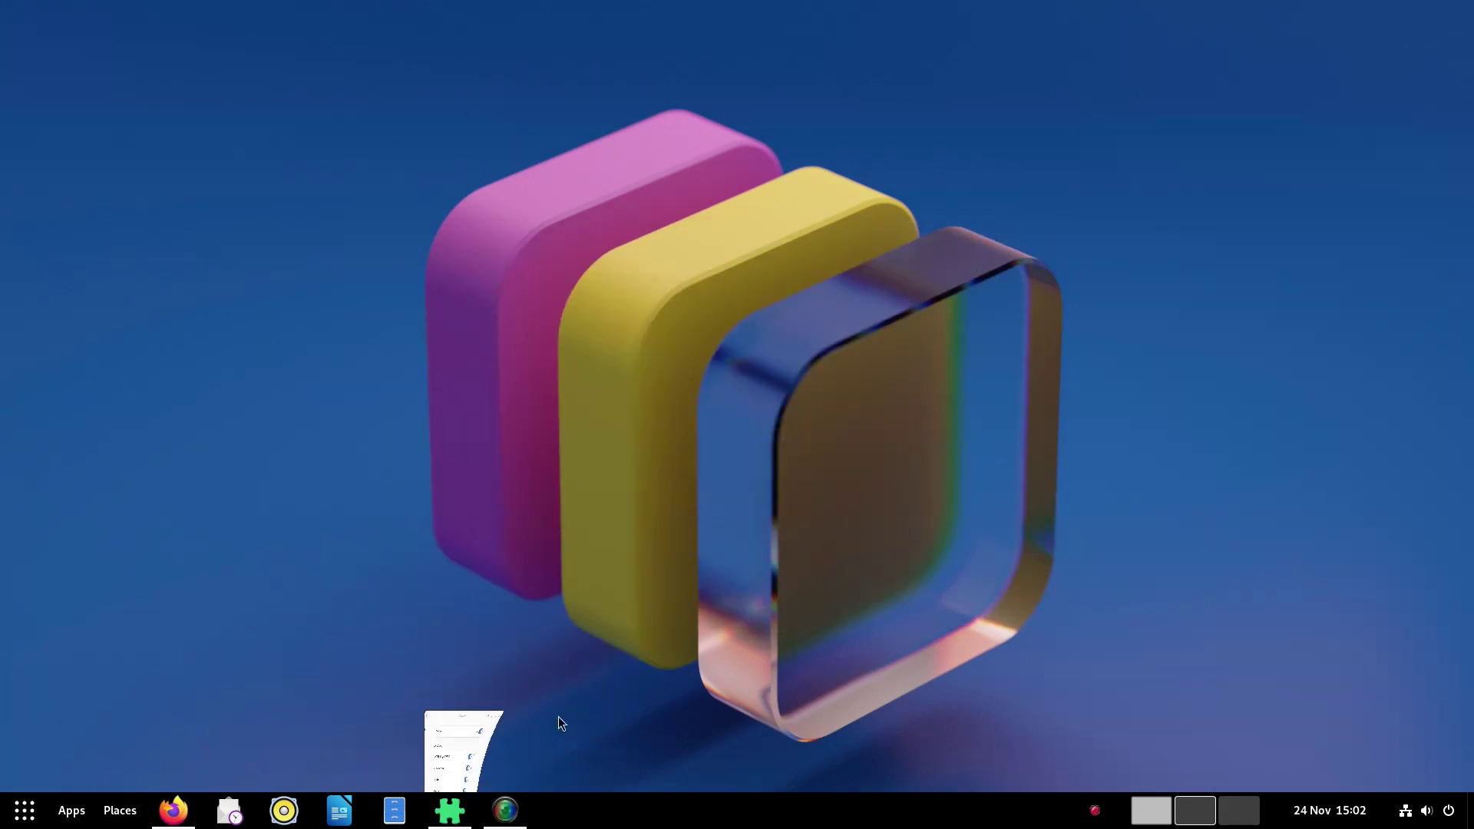
click(450, 809)
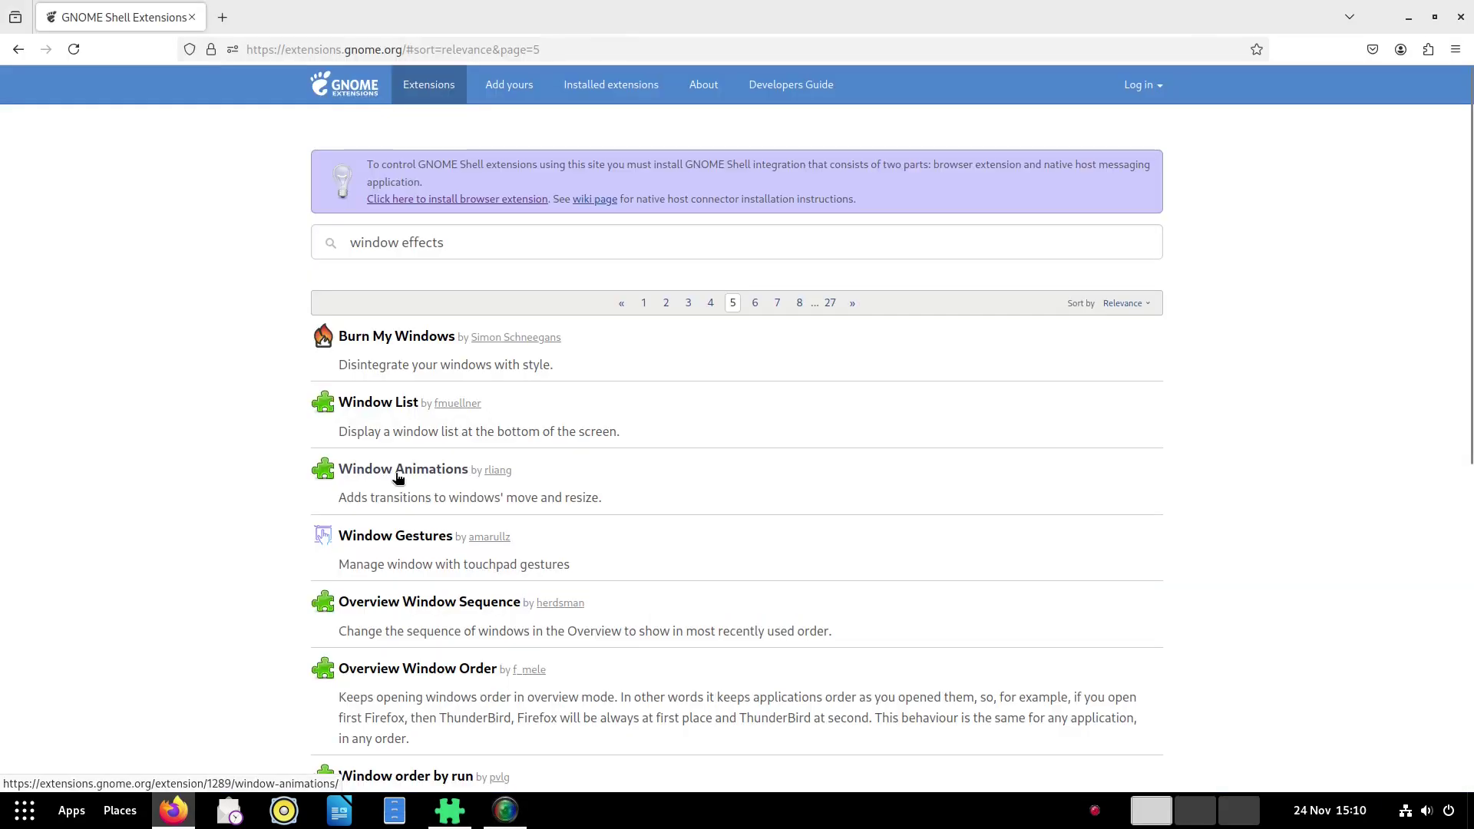
- Install Burn My Windows and close Calculator to see the burn effect
click(362, 342)
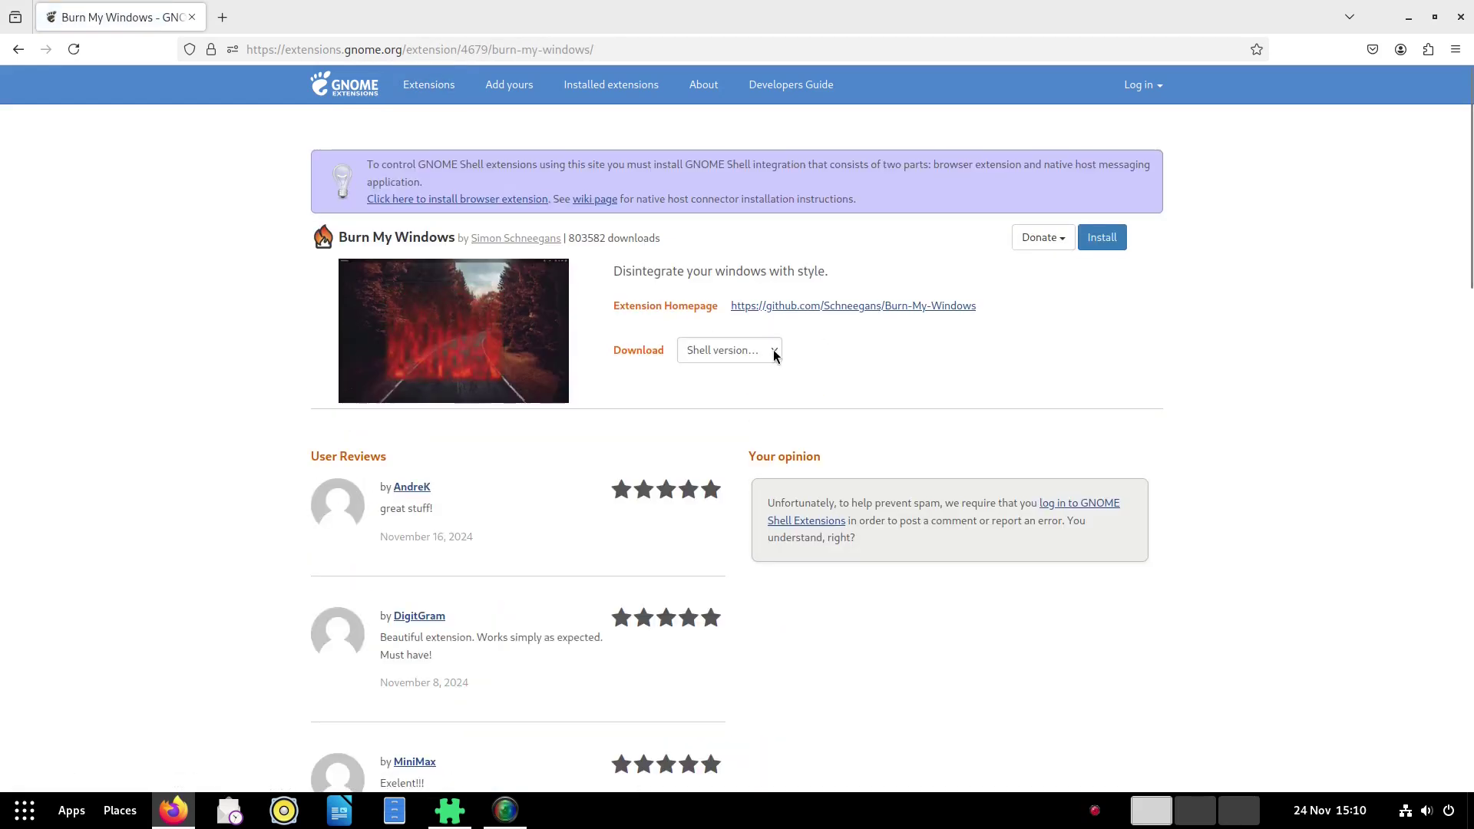
click(774, 352)
click(773, 353)
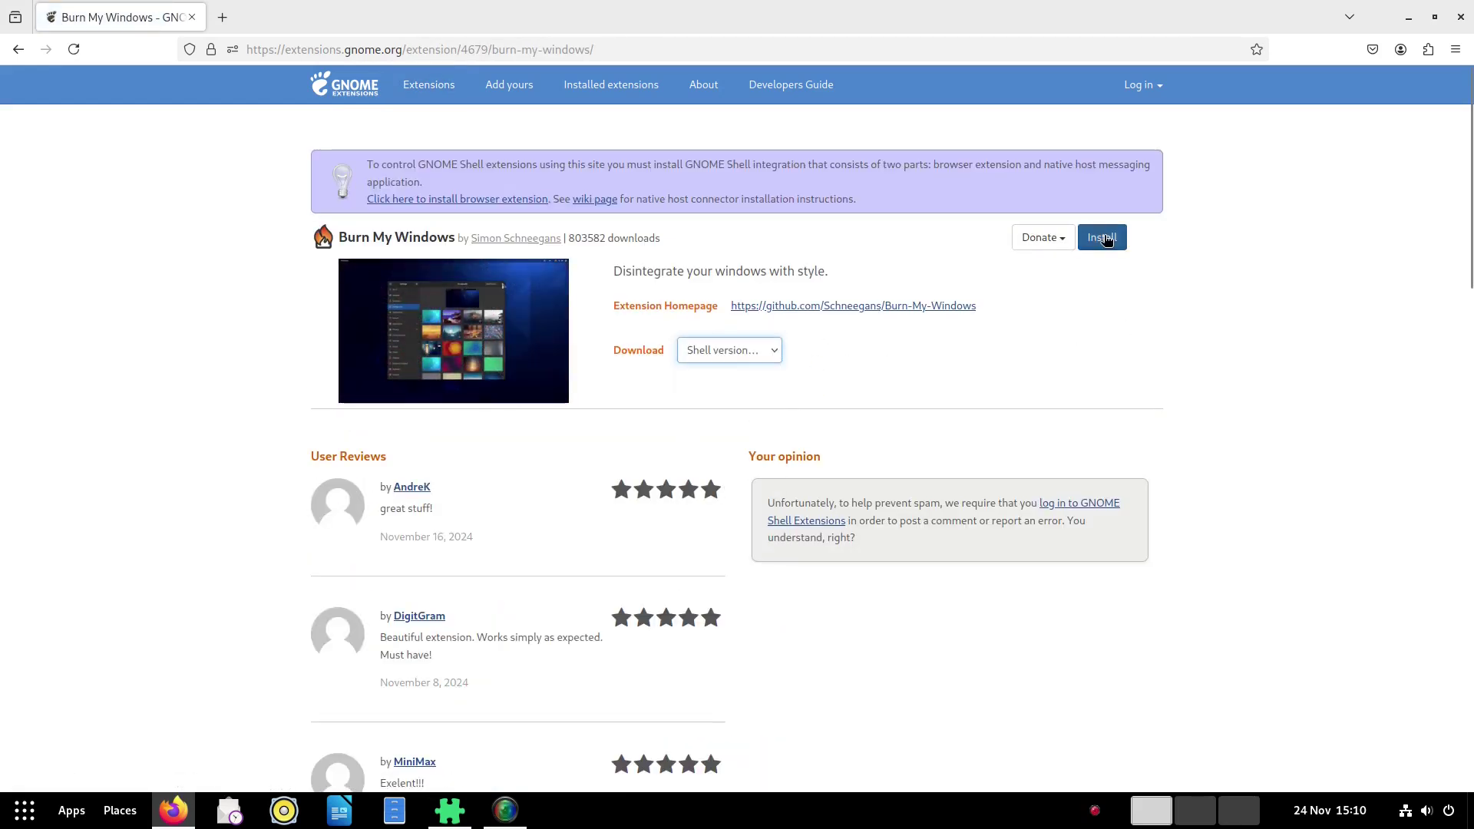
click(1102, 237)
click(836, 458)
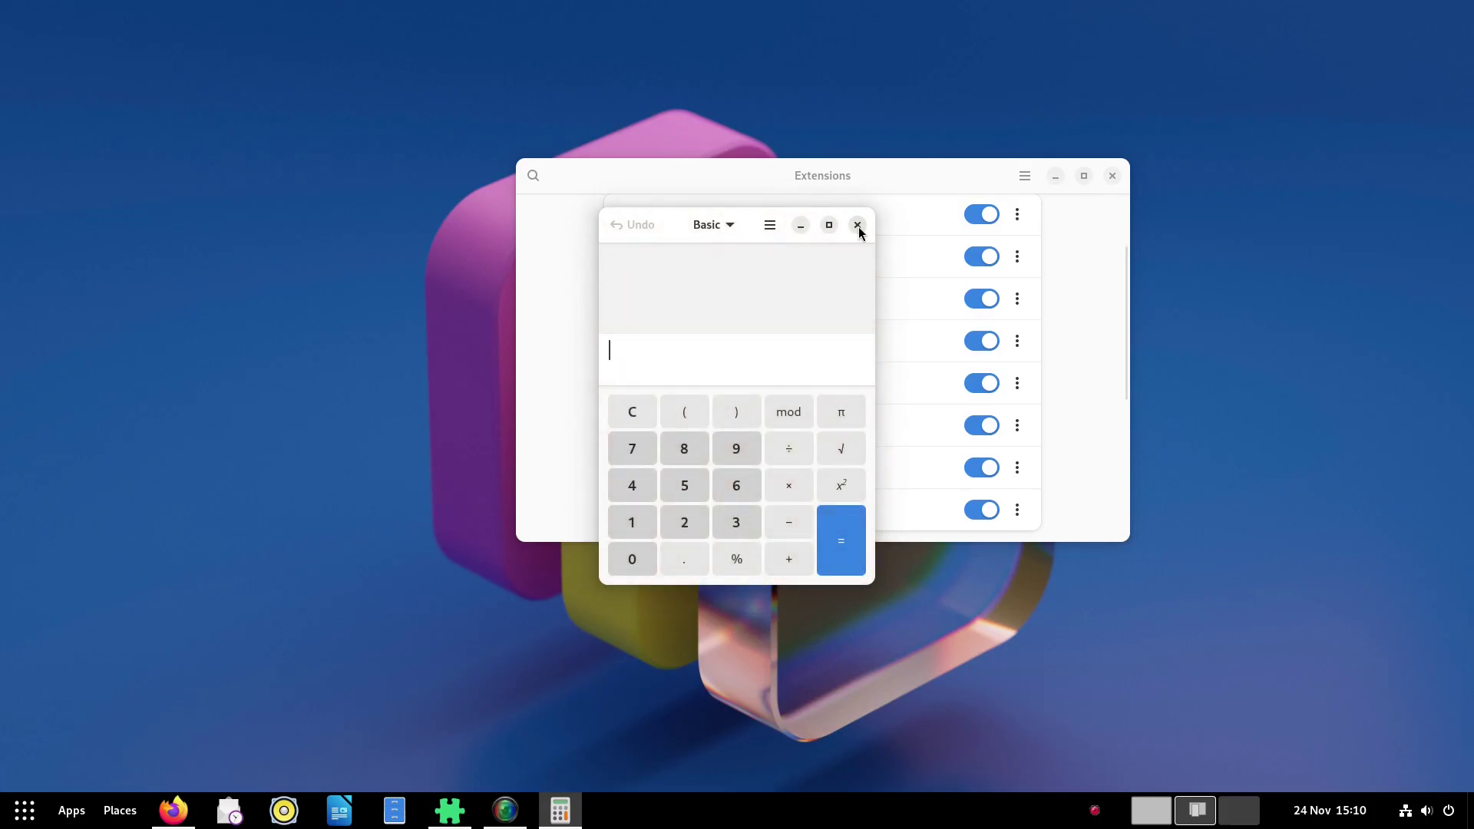
click(857, 224)
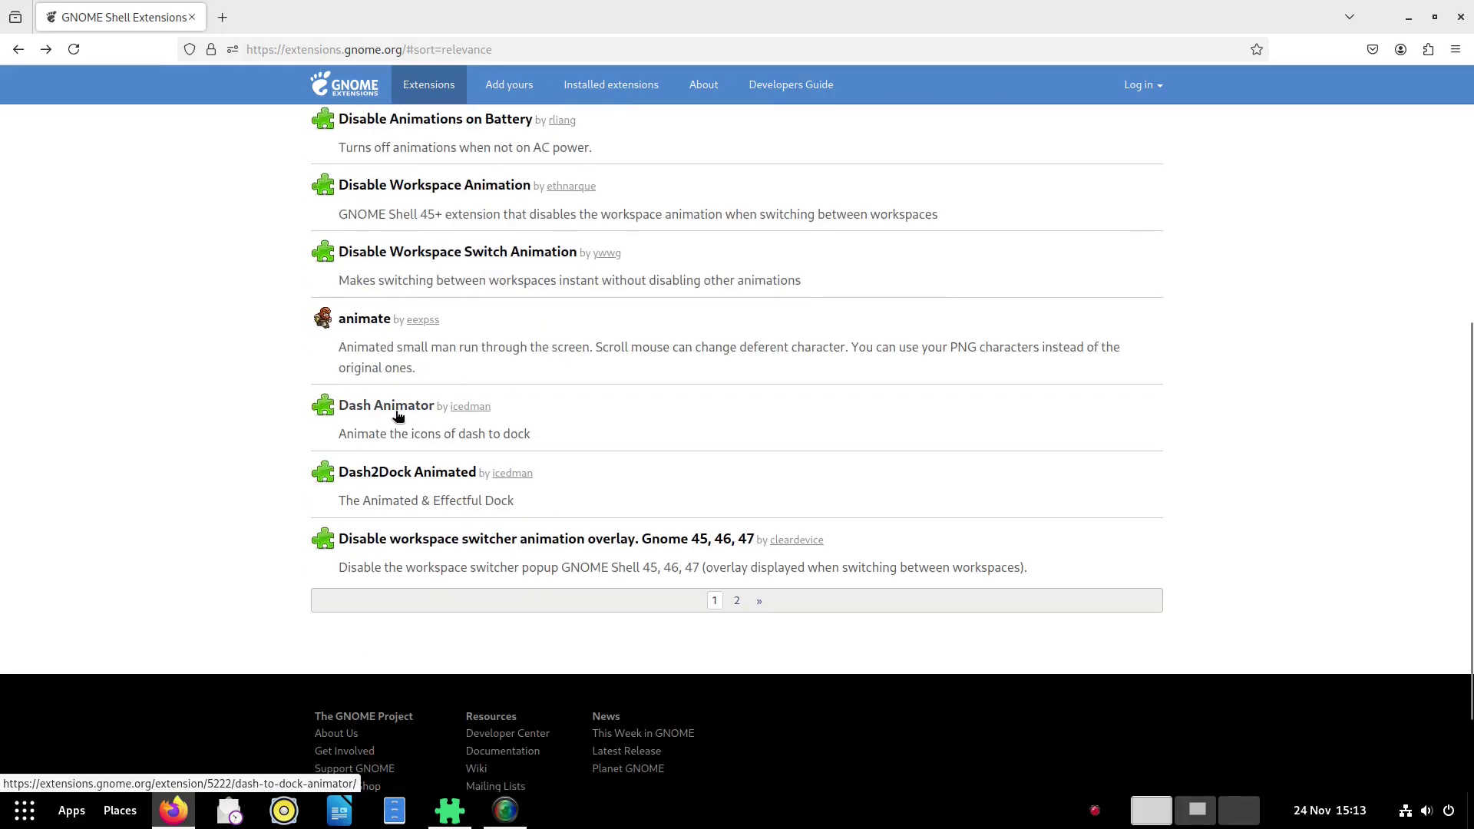
- Install Dash2Dock Animated and bring up the installed extensions list
click(407, 473)
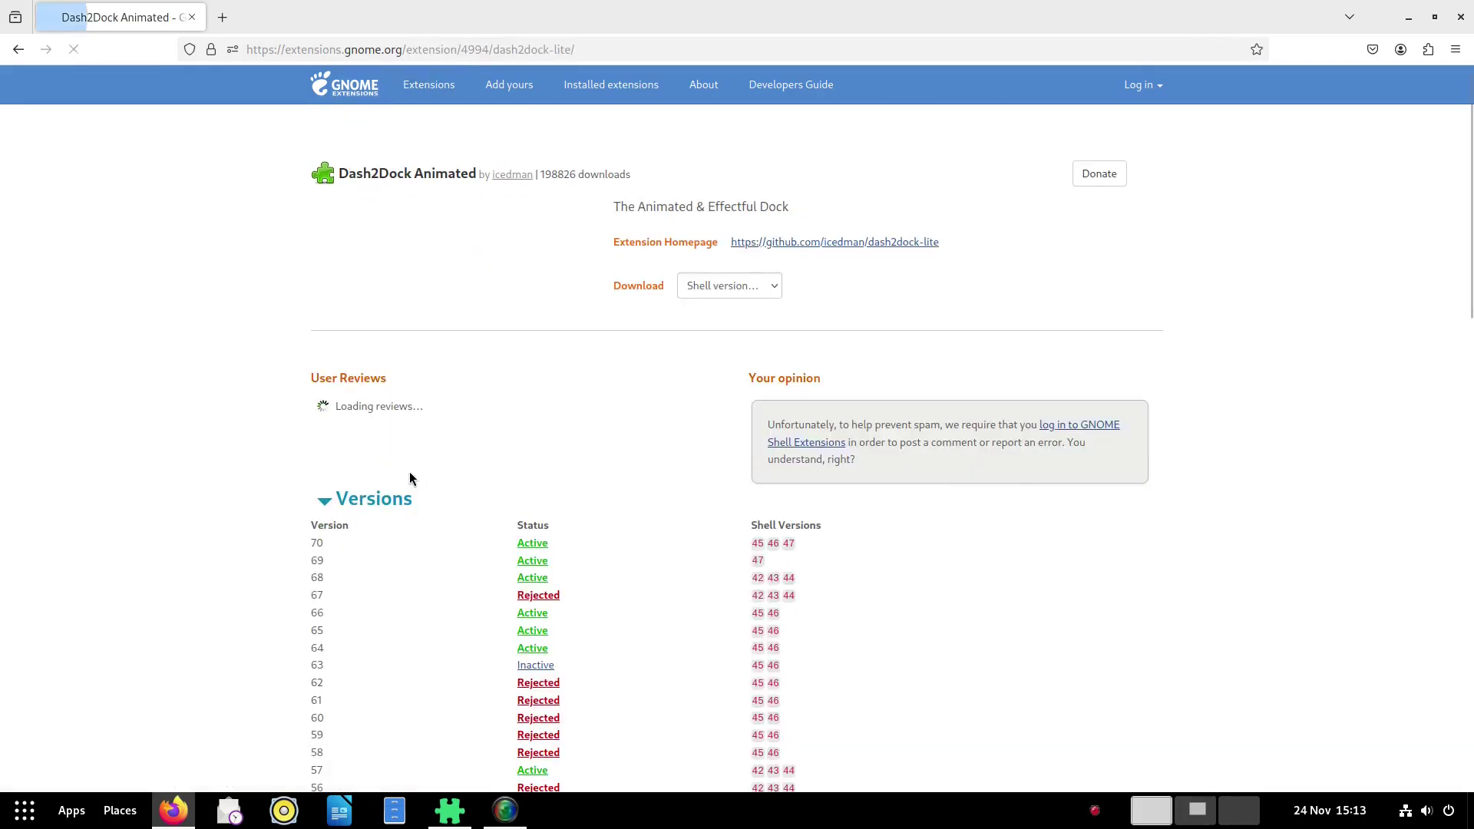
click(772, 353)
click(772, 353)
click(1113, 242)
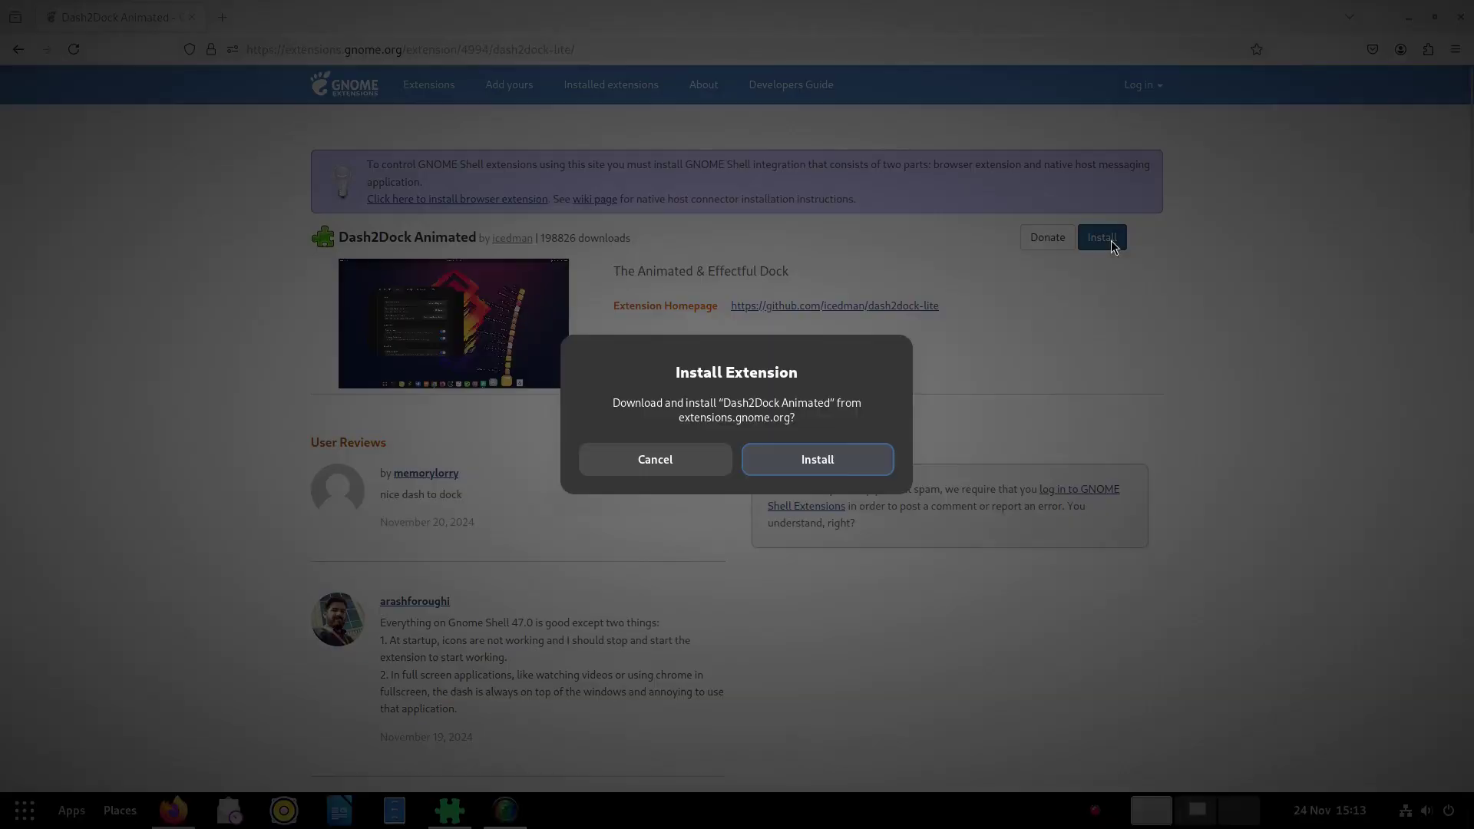
click(839, 463)
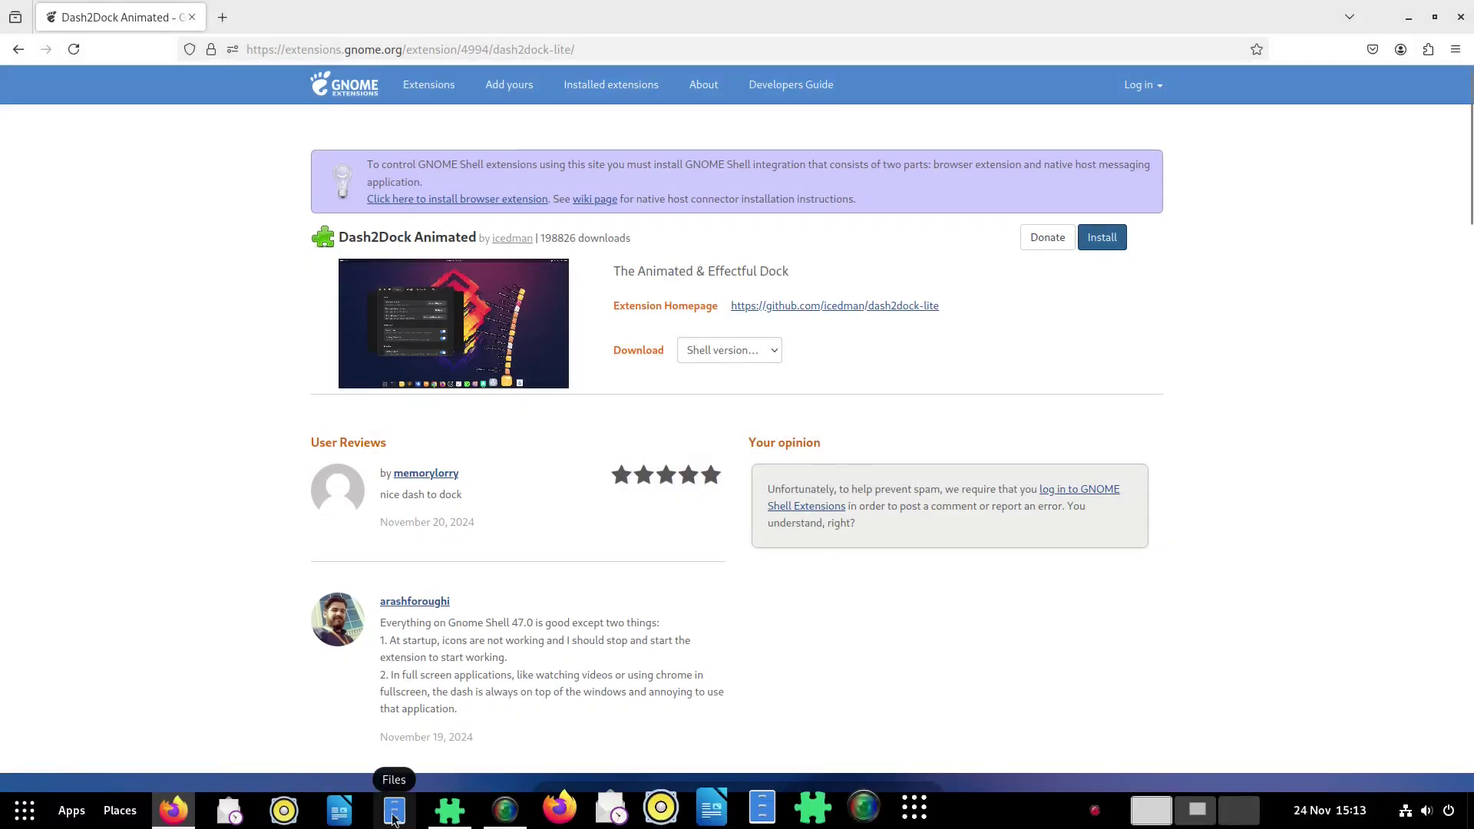
click(447, 812)
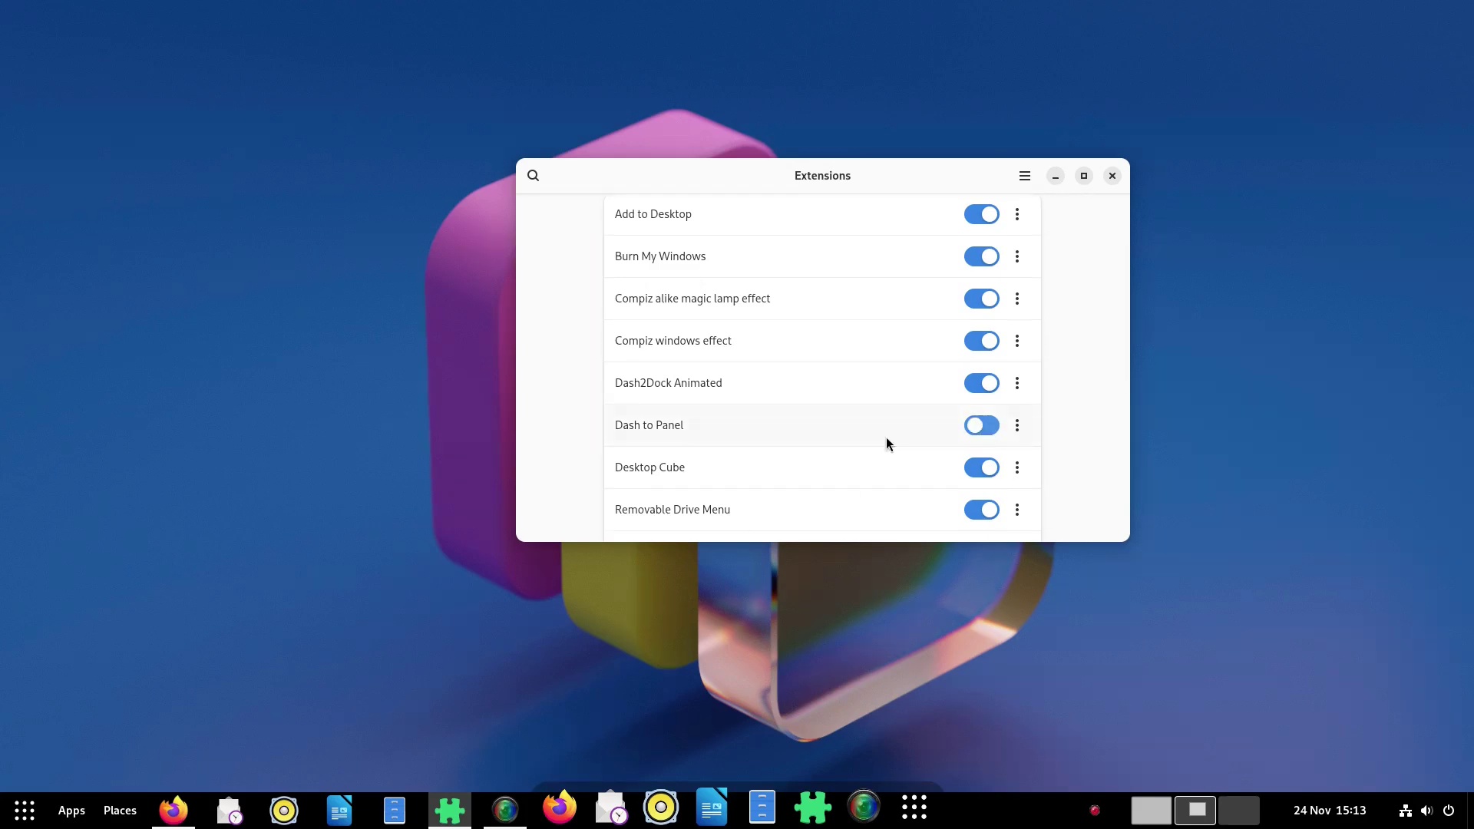
- Toggle Dash2Dock Animated off and on, and set its dock location to Left
scroll(875, 437, down, 3)
scroll(921, 437, up, 4)
click(982, 434)
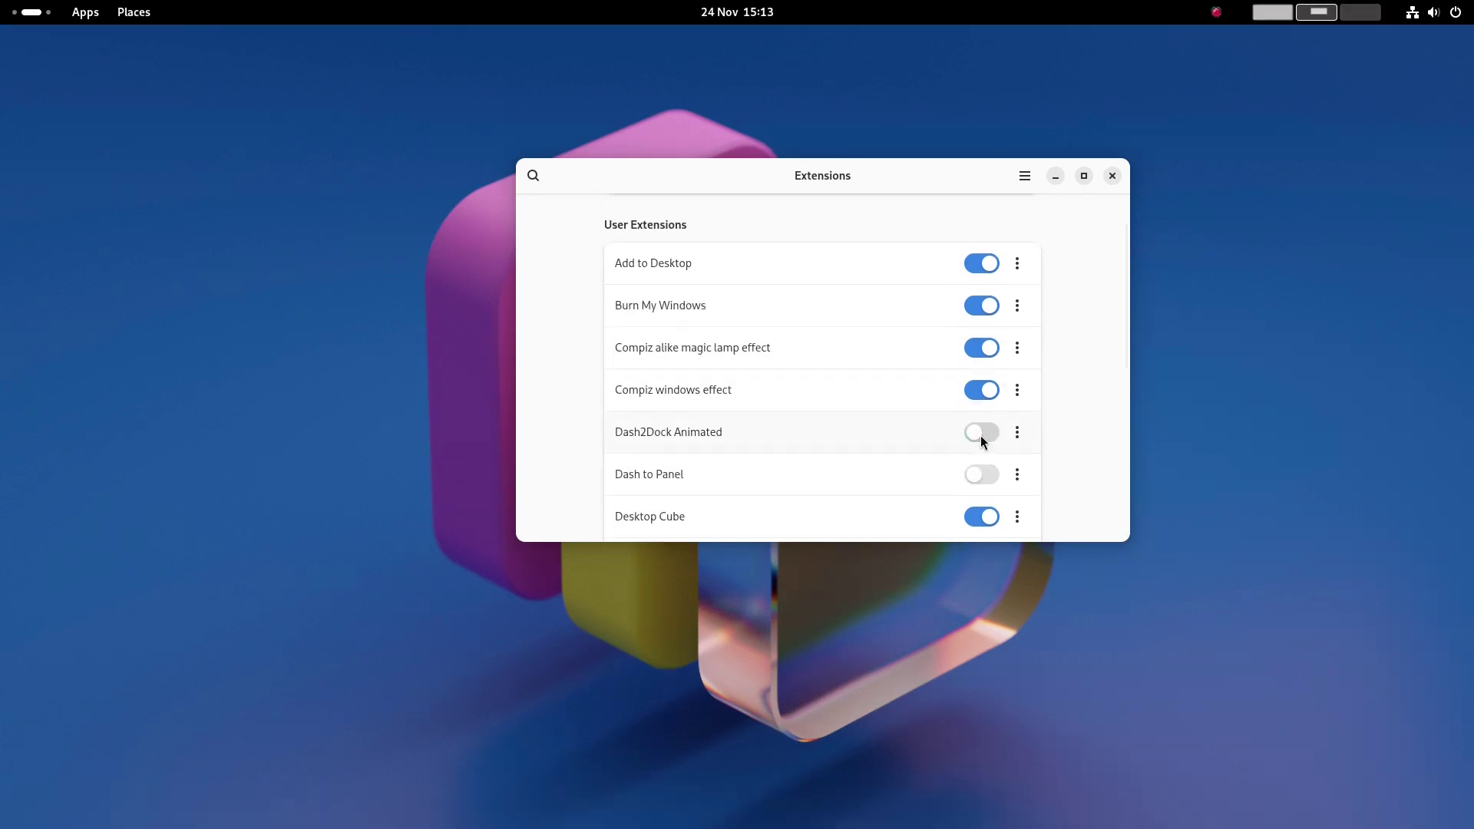
click(981, 433)
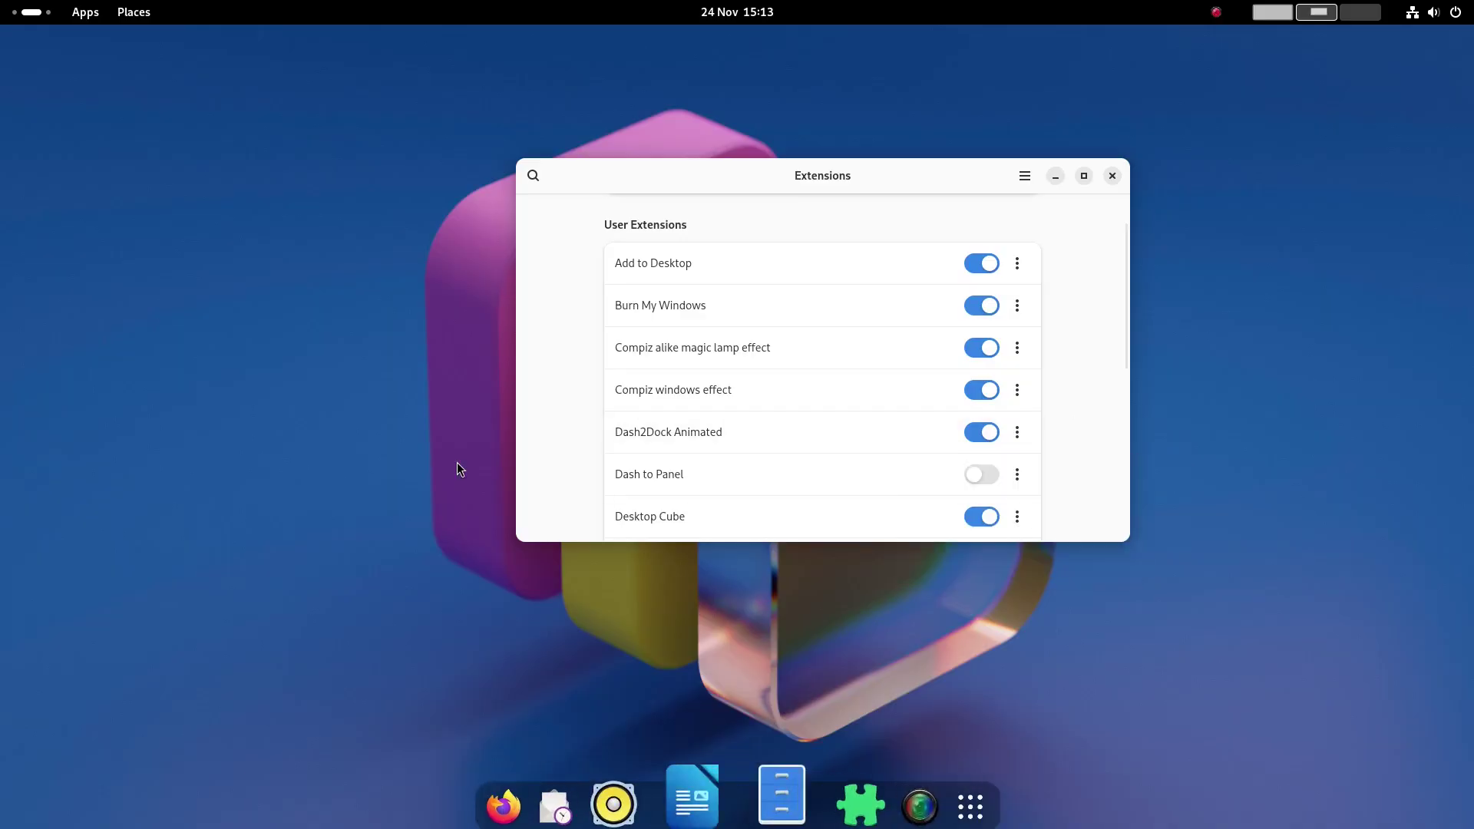
scroll(813, 524, down, 5)
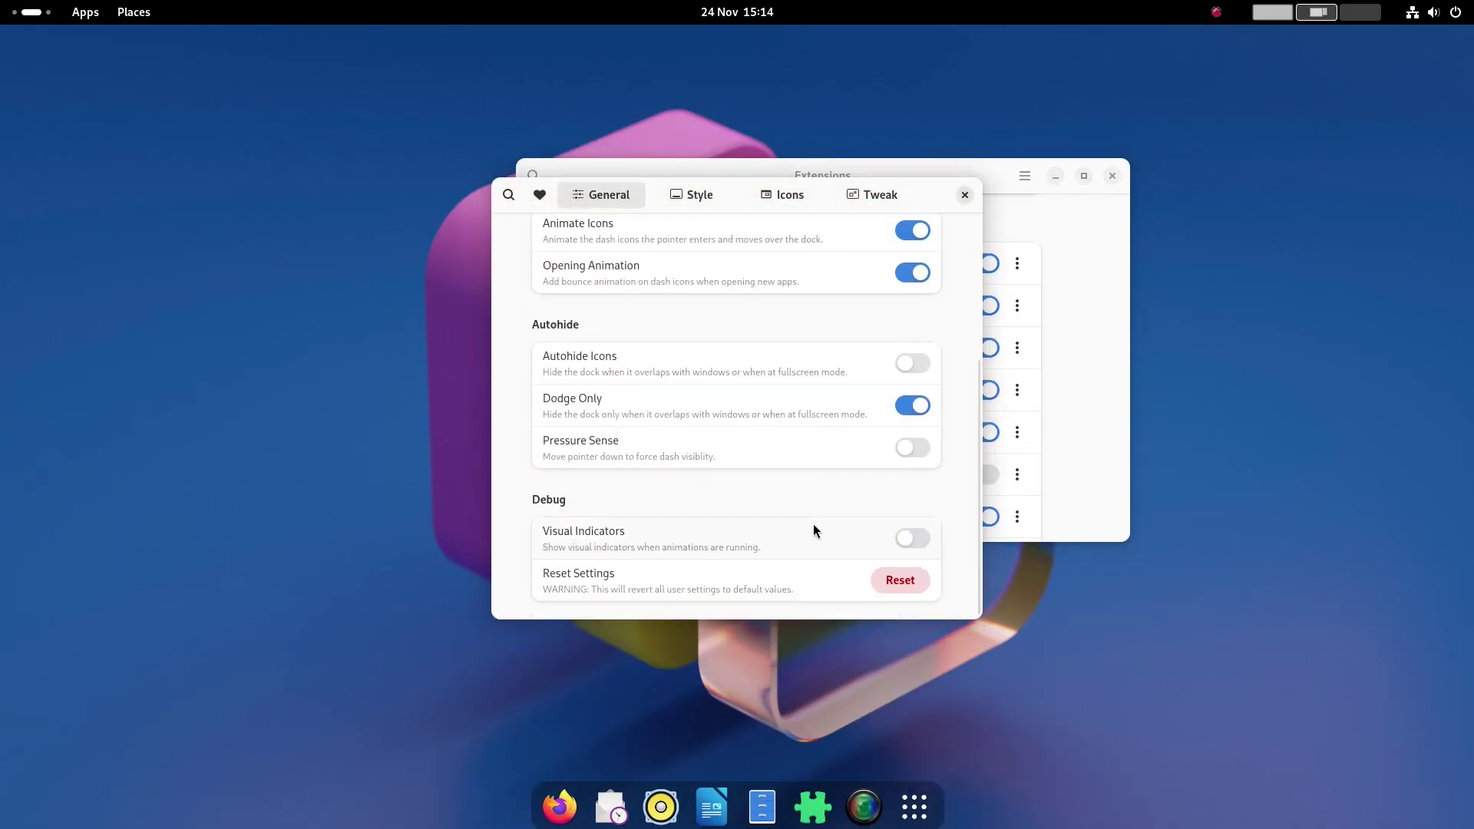
click(964, 194)
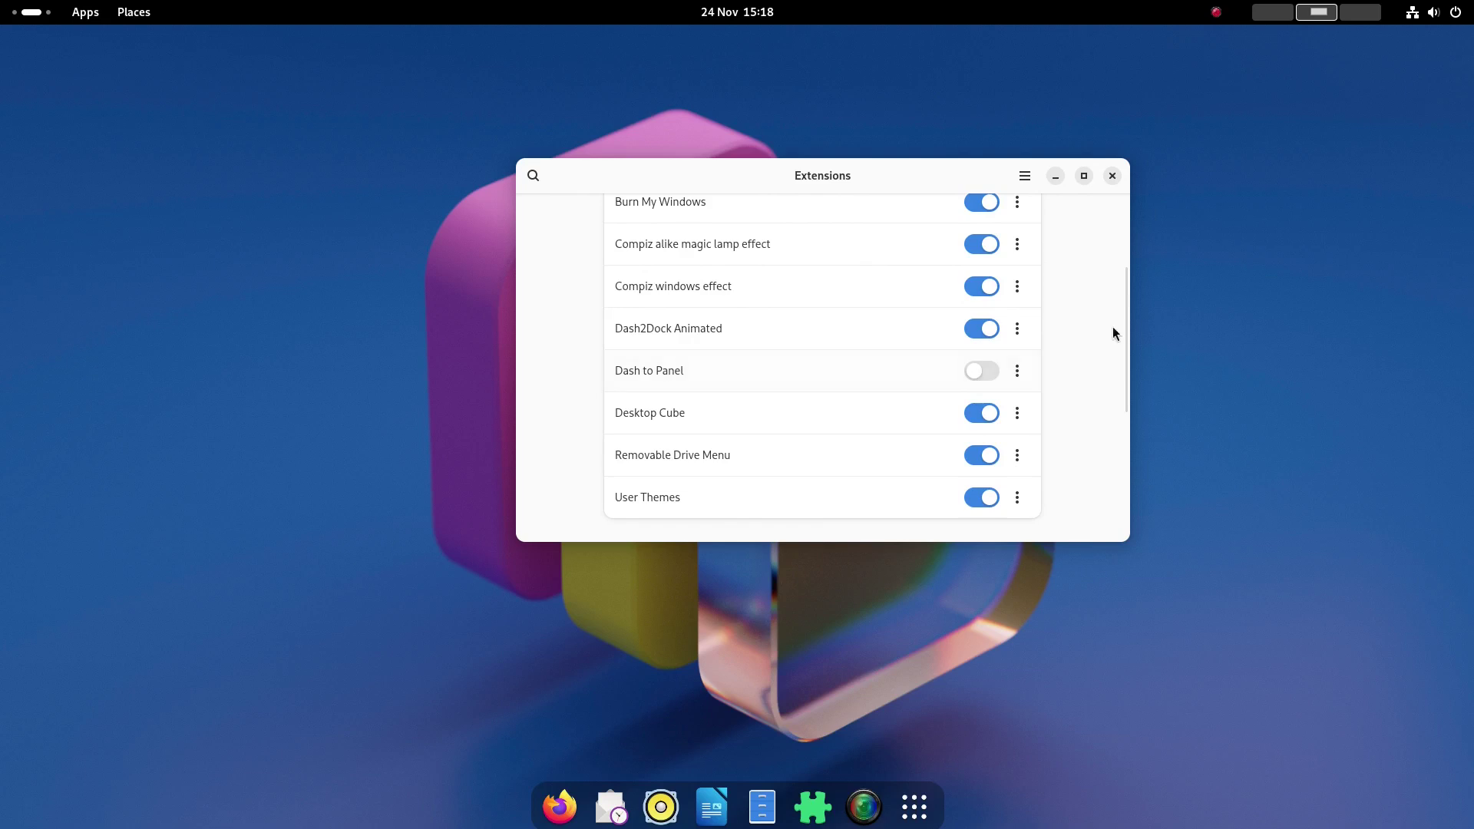
scroll(820, 373, down, 2)
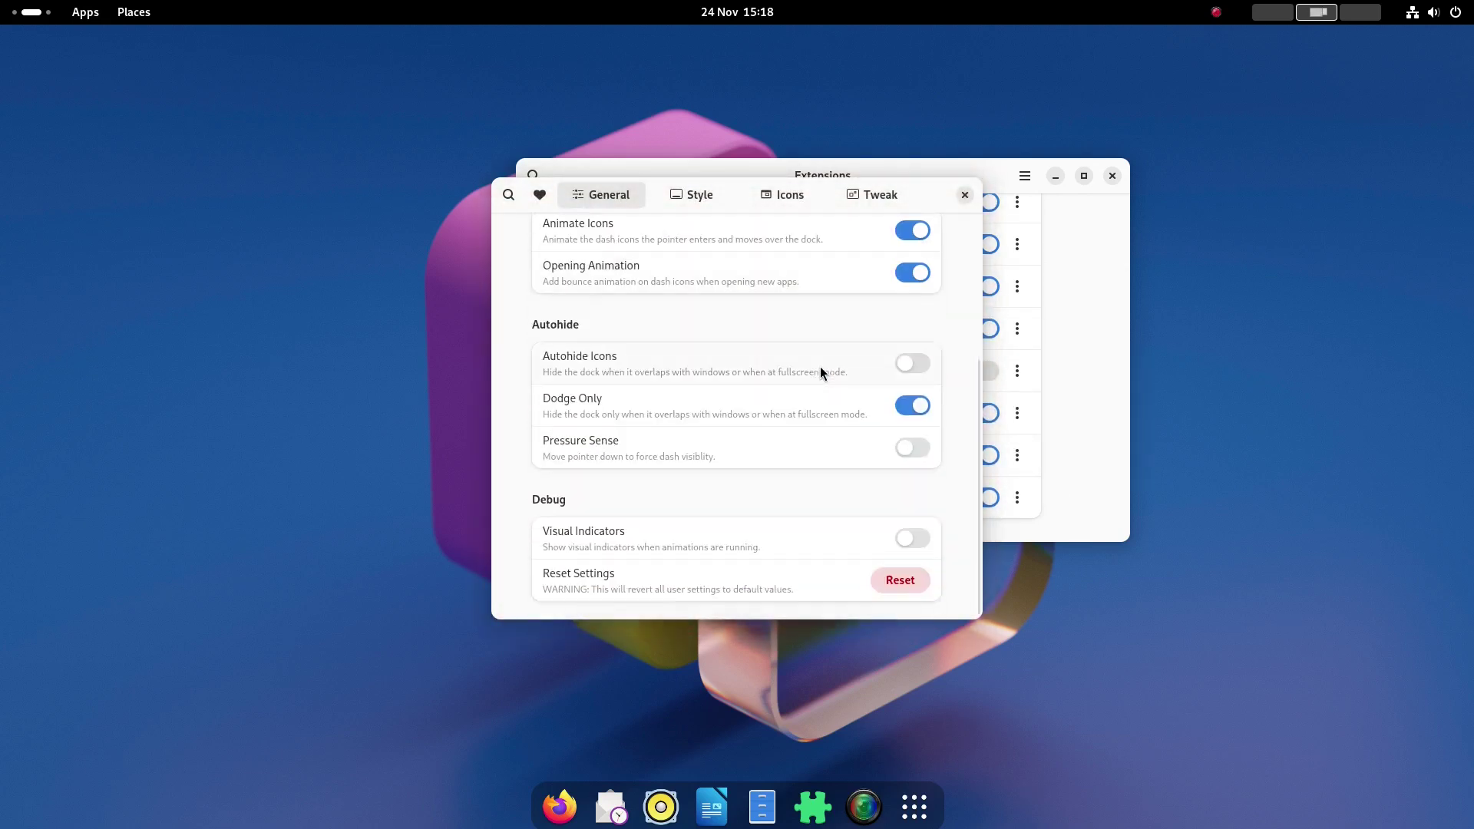
scroll(820, 373, up, 5)
click(902, 324)
click(902, 388)
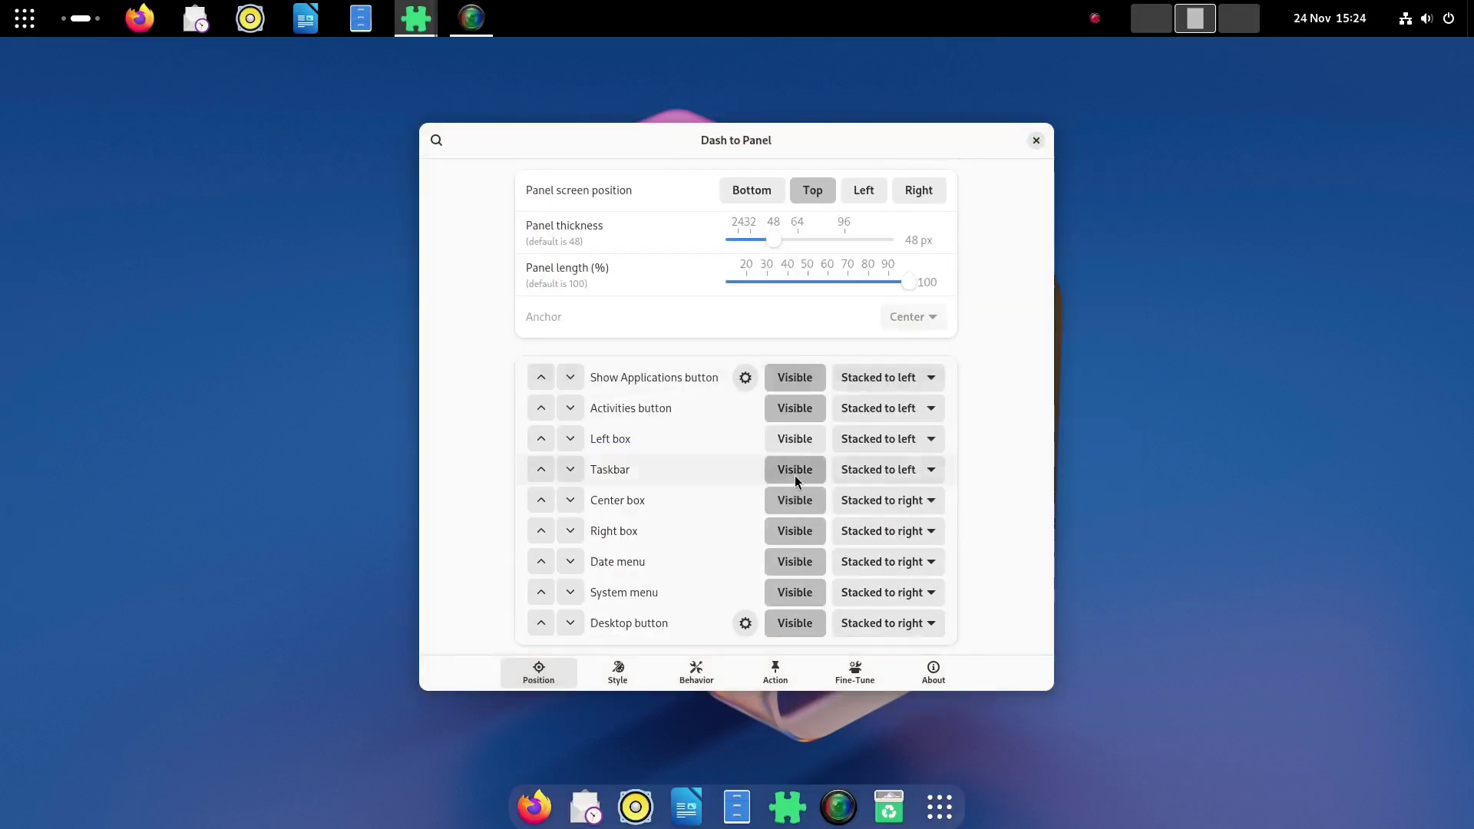
- In Dash to Panel, hide the taskbar; enable hover animation, white background, dynamic opacity and gradient override
click(795, 464)
click(618, 672)
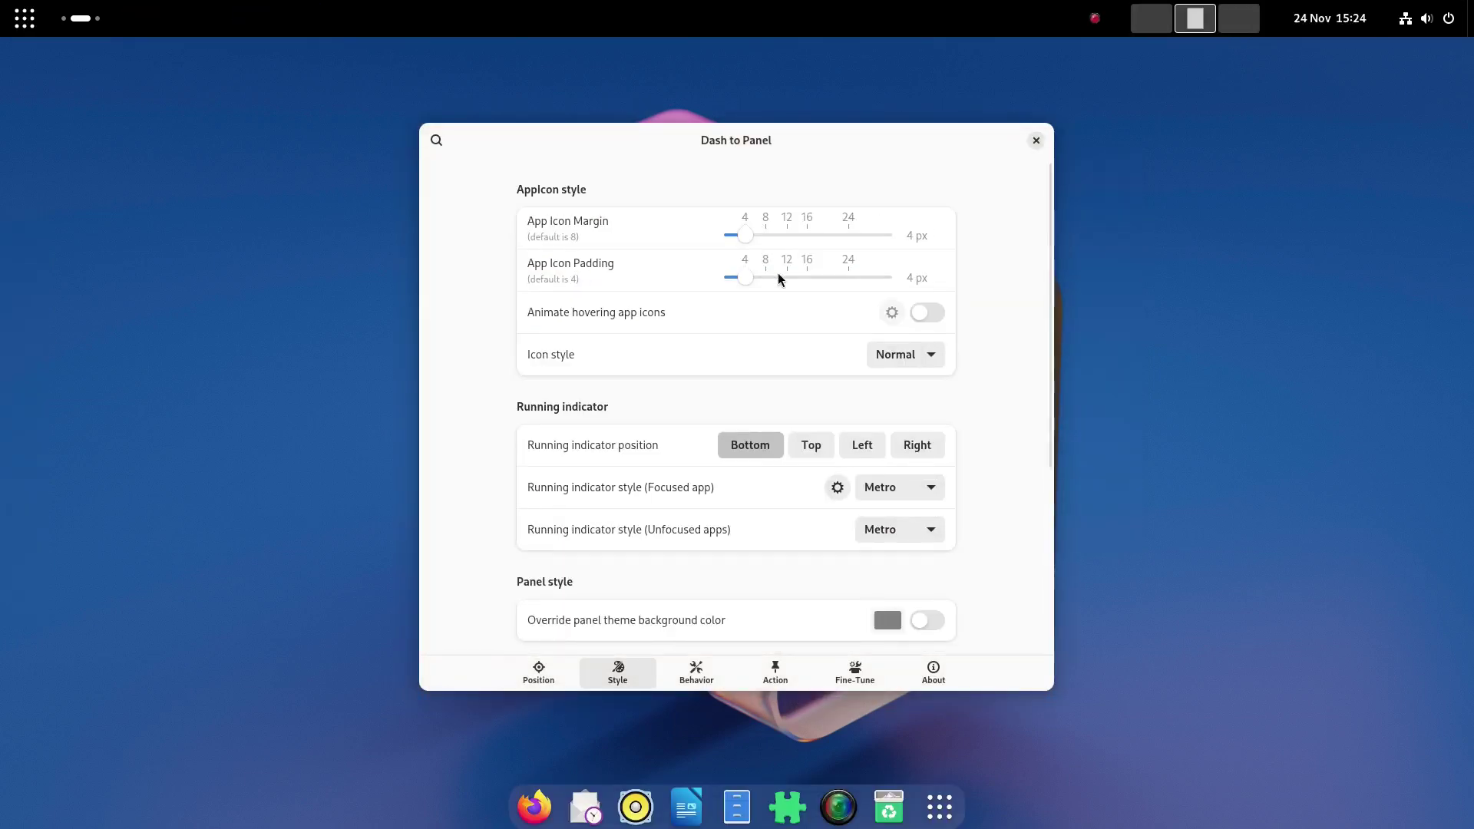
click(926, 312)
scroll(803, 408, down, 5)
click(887, 390)
double_click(849, 344)
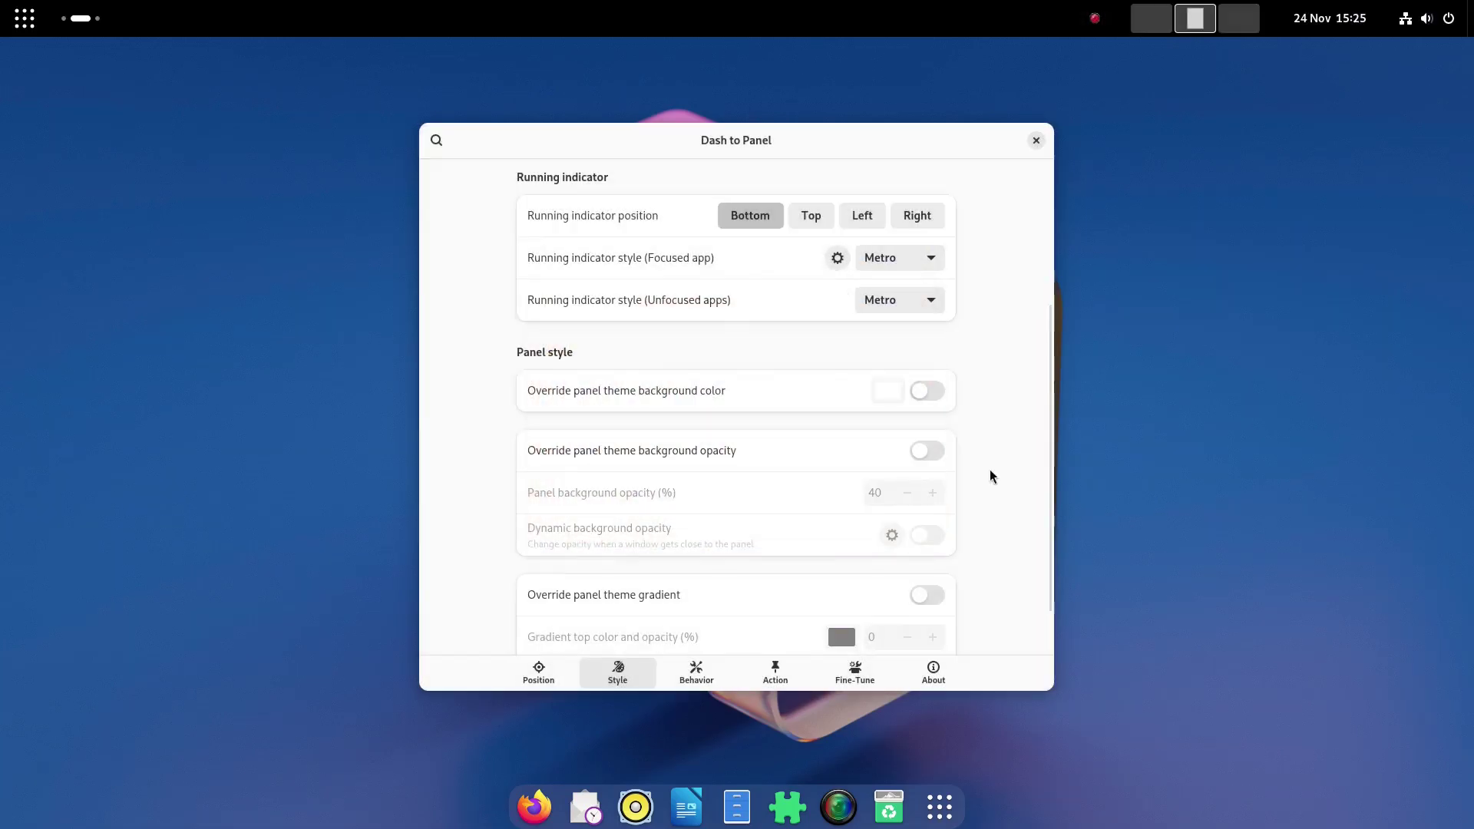
click(926, 450)
click(926, 535)
scroll(921, 537, down, 2)
click(925, 530)
- Look through Dash to Panel's Behavior, Action and Fine-Tune settings
click(696, 673)
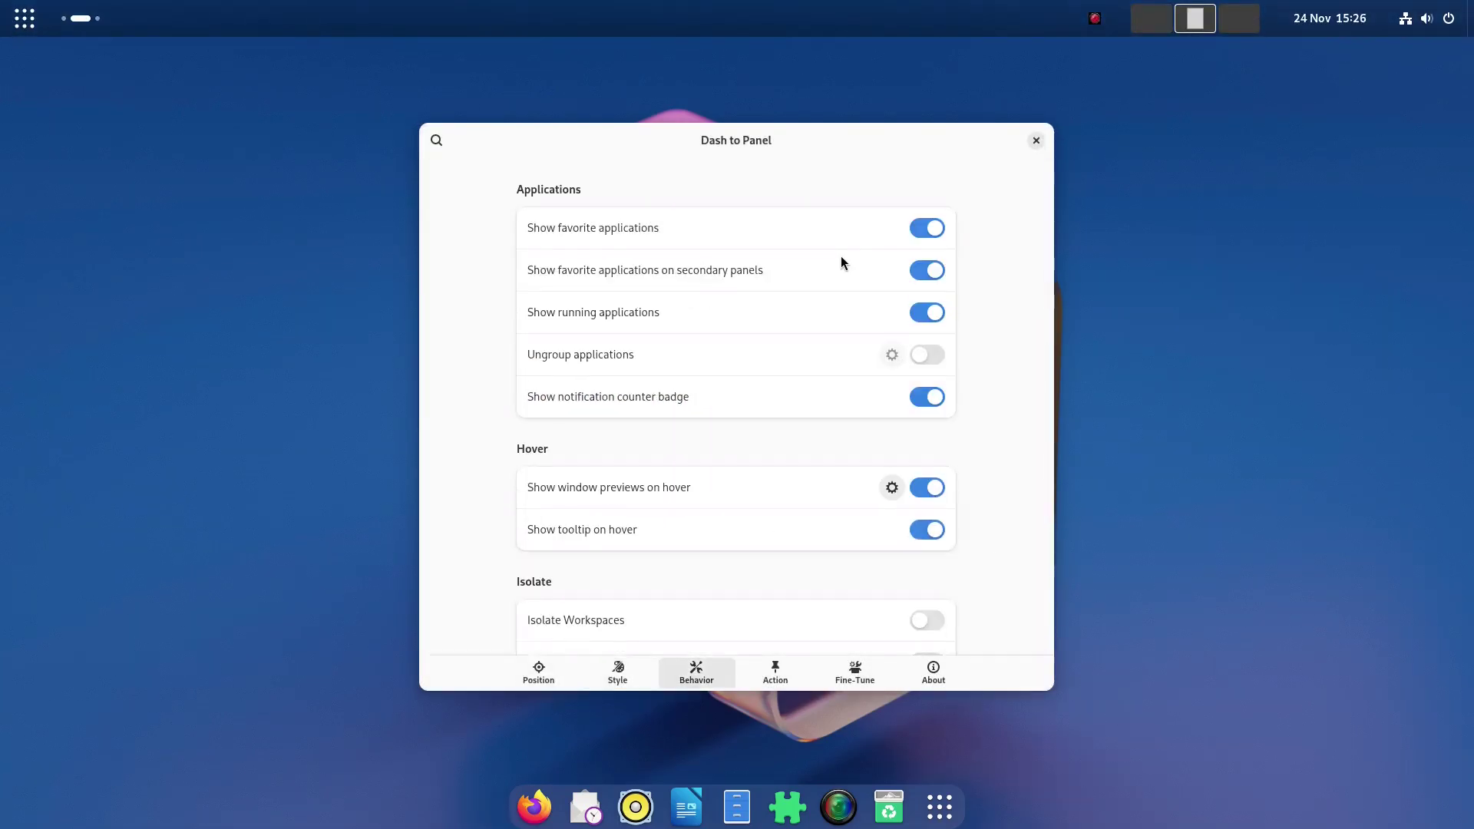
click(775, 673)
click(854, 673)
scroll(738, 471, down, 5)
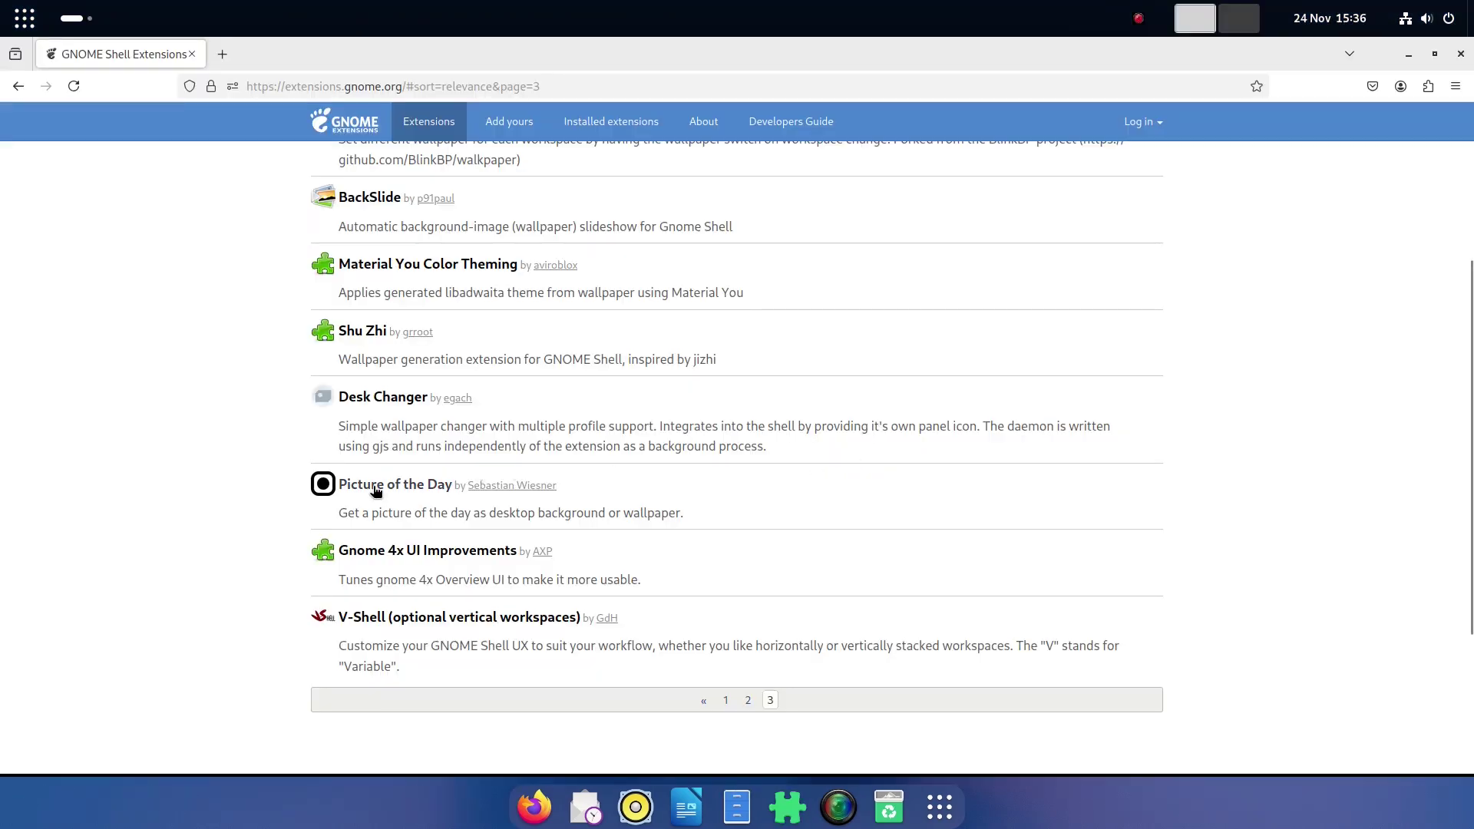
- Install the Picture of the Day extension from its extensions.gnome.org page, checking supported shell versions first
click(376, 486)
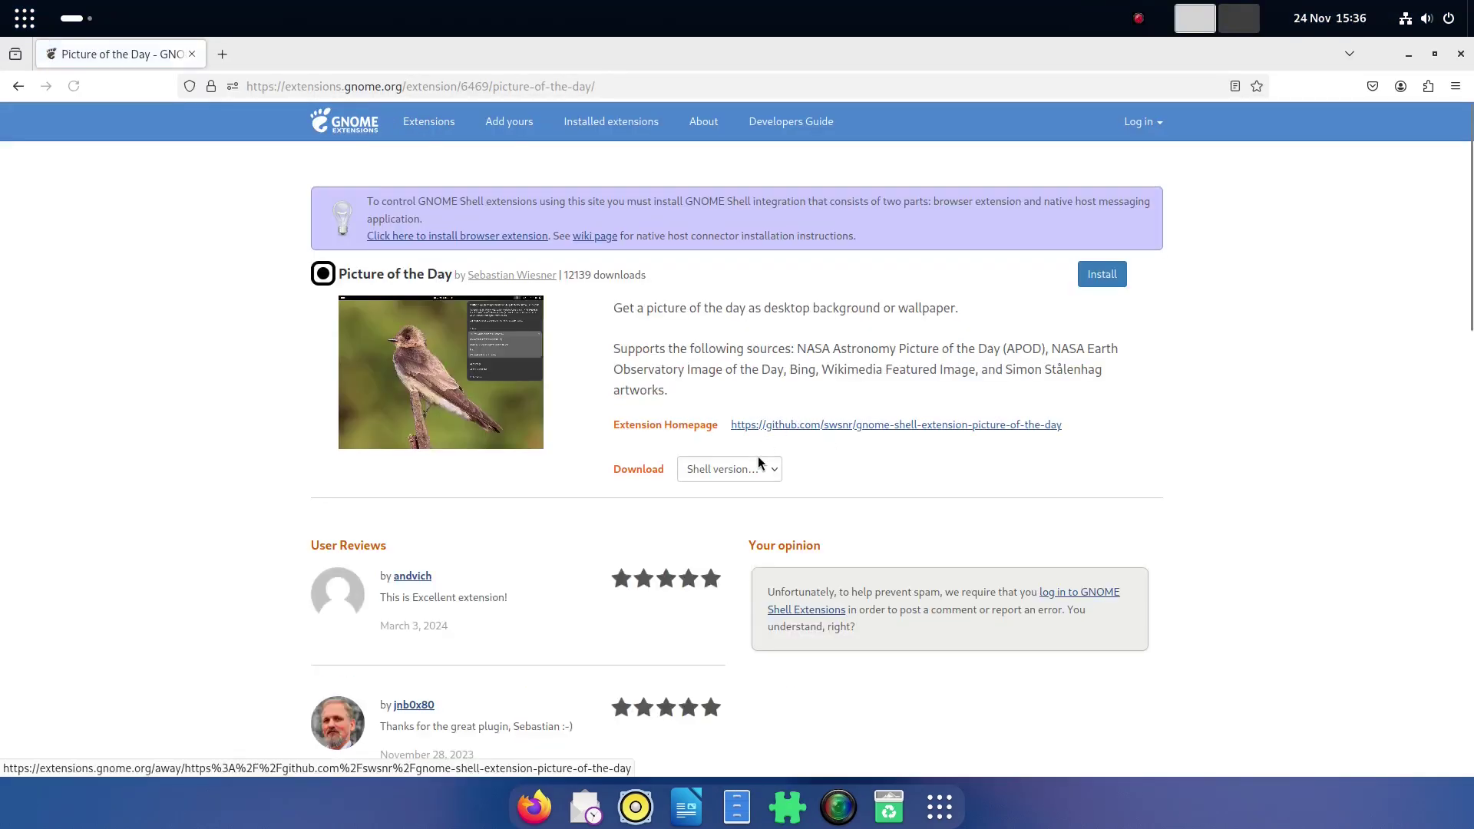
click(756, 471)
click(790, 472)
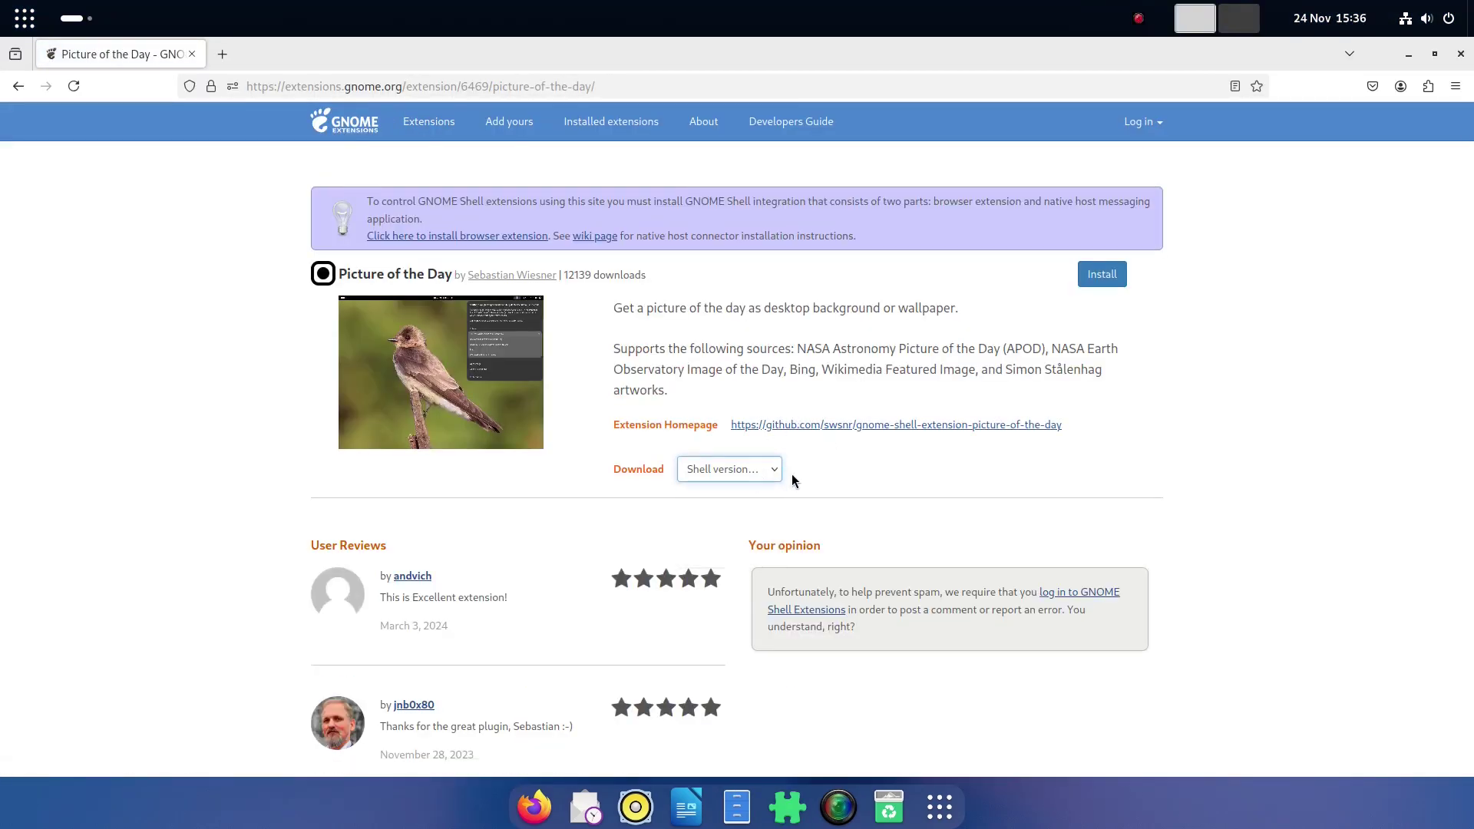
click(1102, 275)
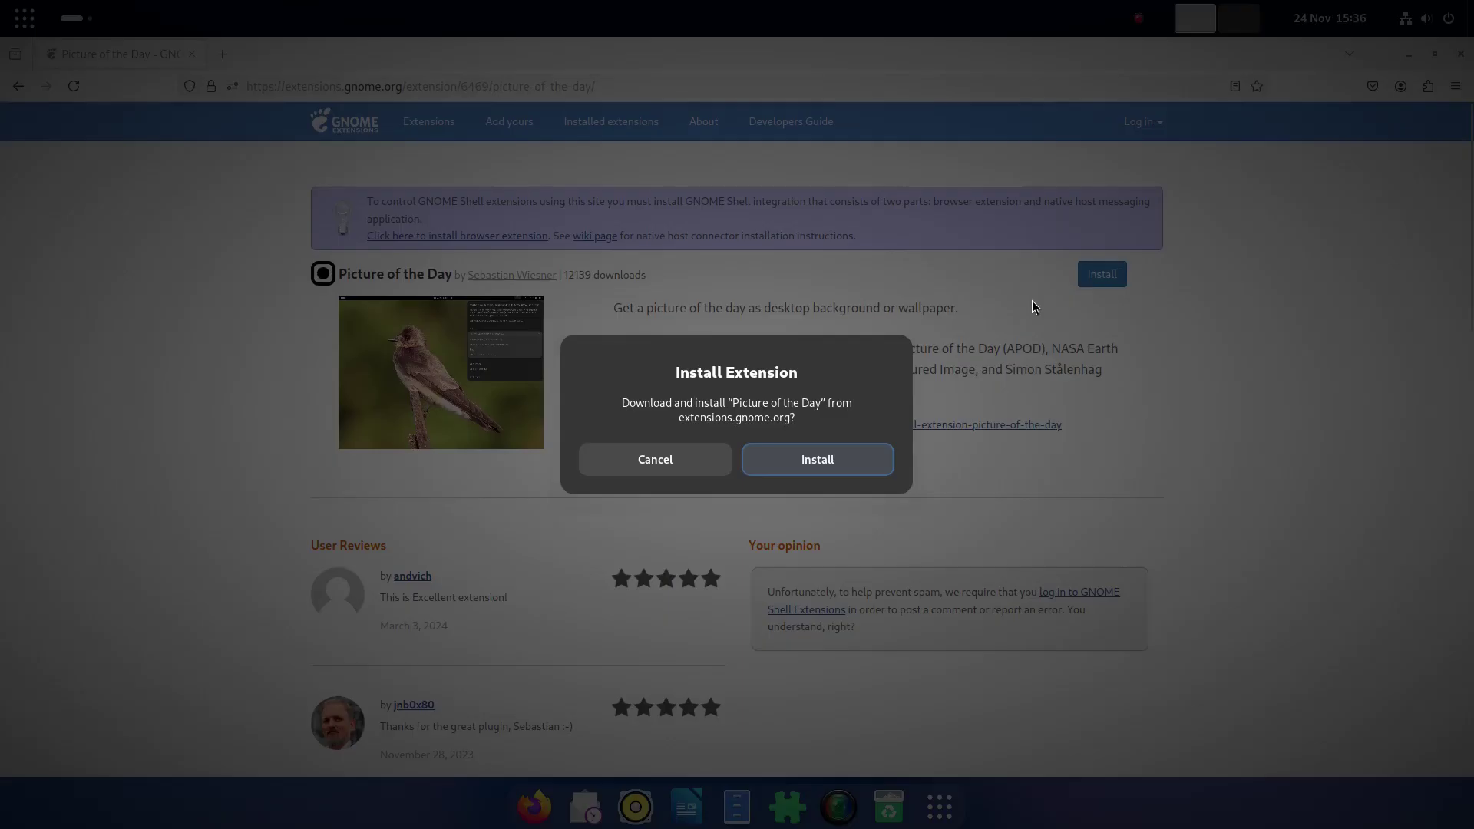
click(831, 459)
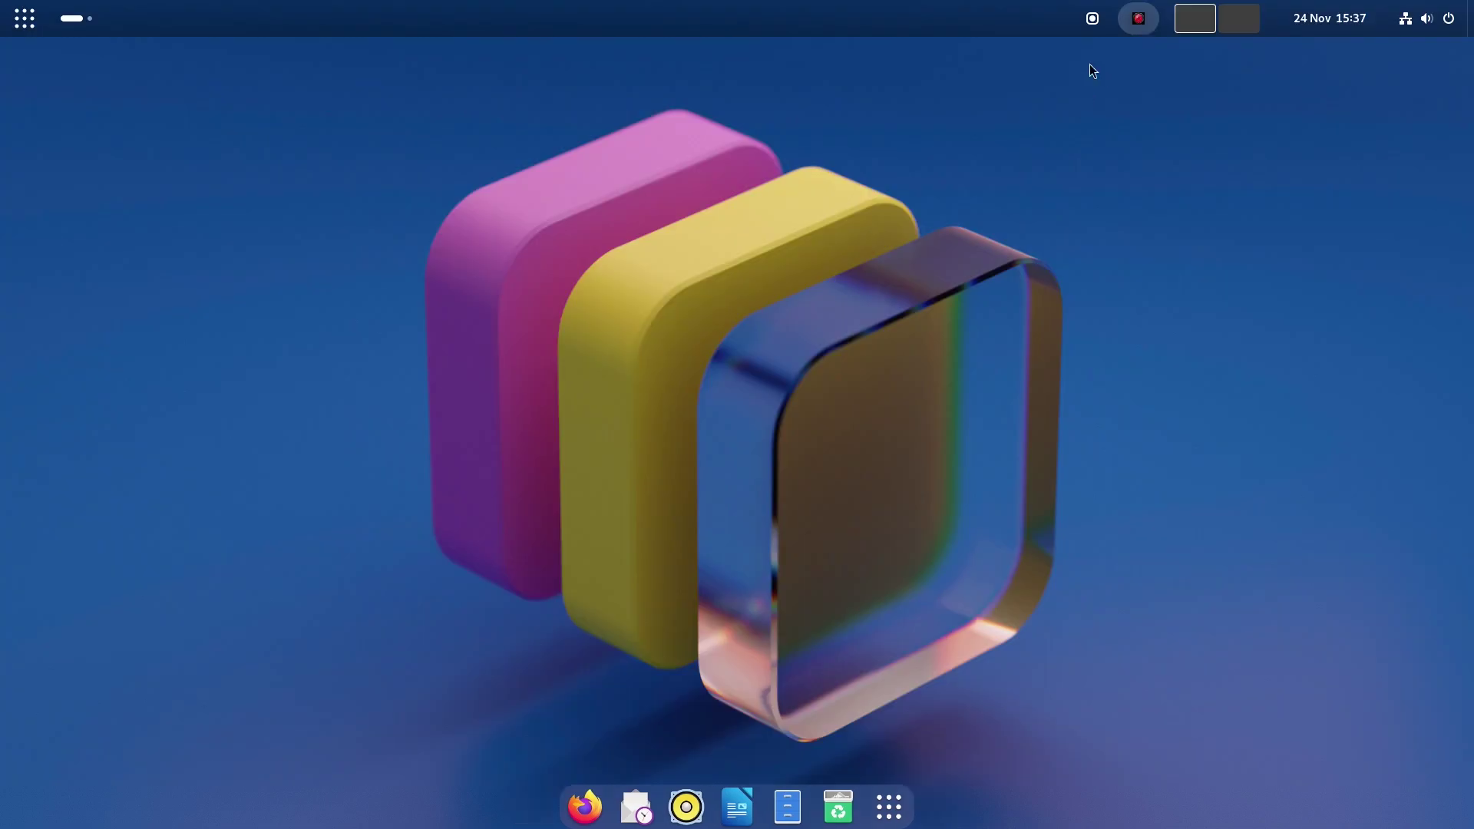
- Refresh the Bing wallpaper from the extension's top-bar menu until a red deer stag photo appears
click(1092, 18)
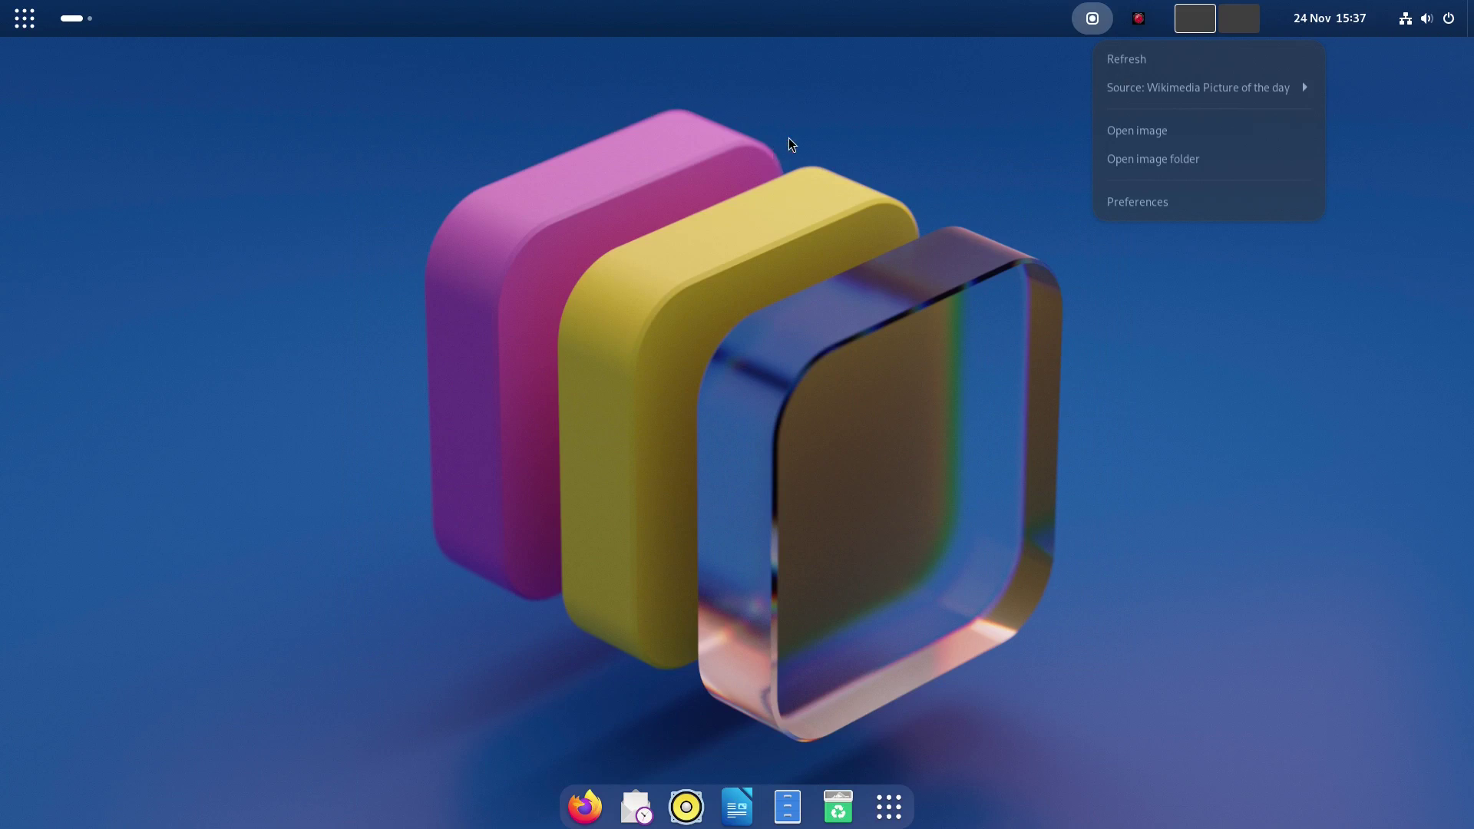
click(1124, 59)
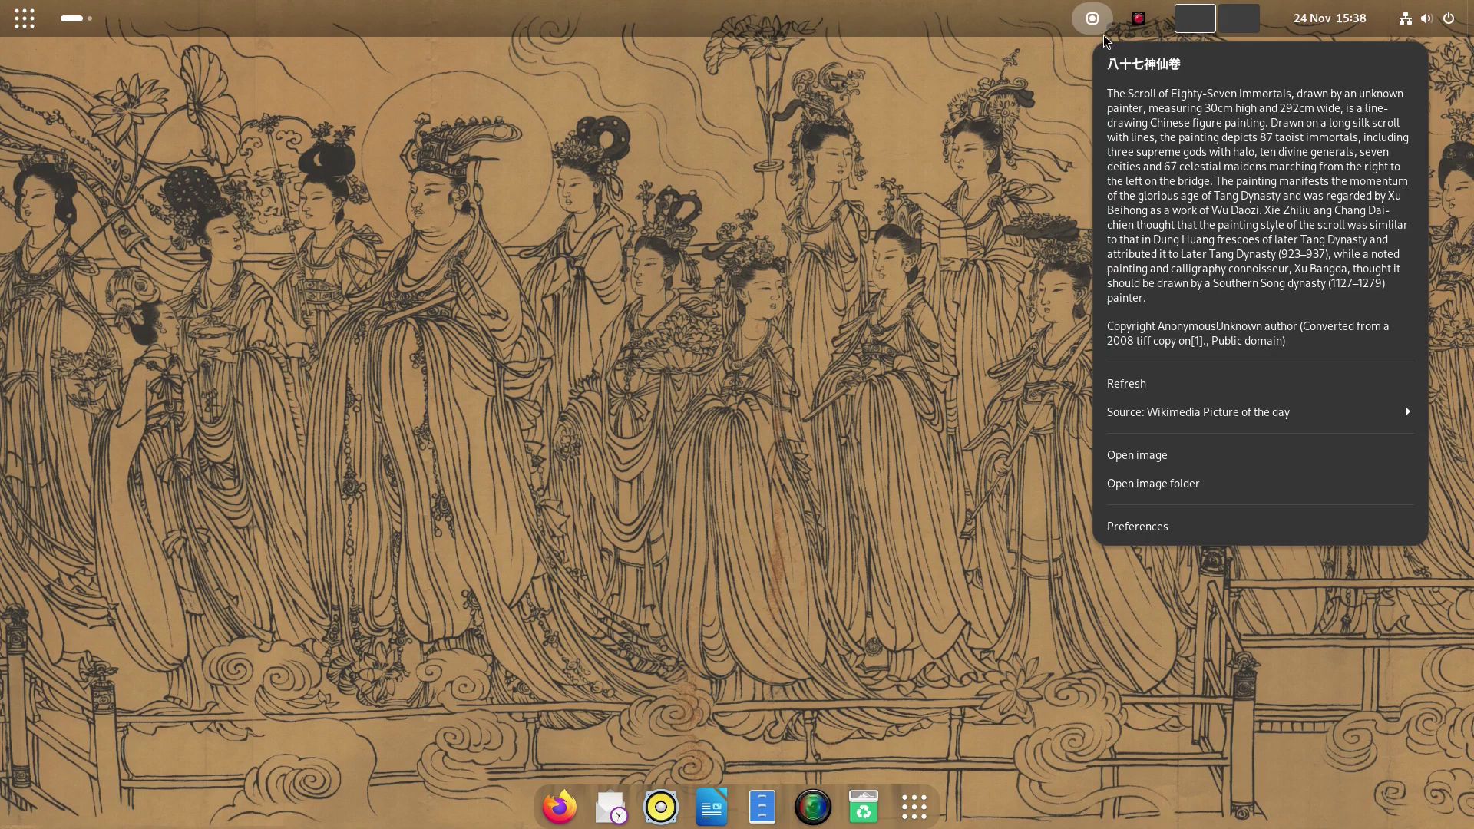
click(1126, 383)
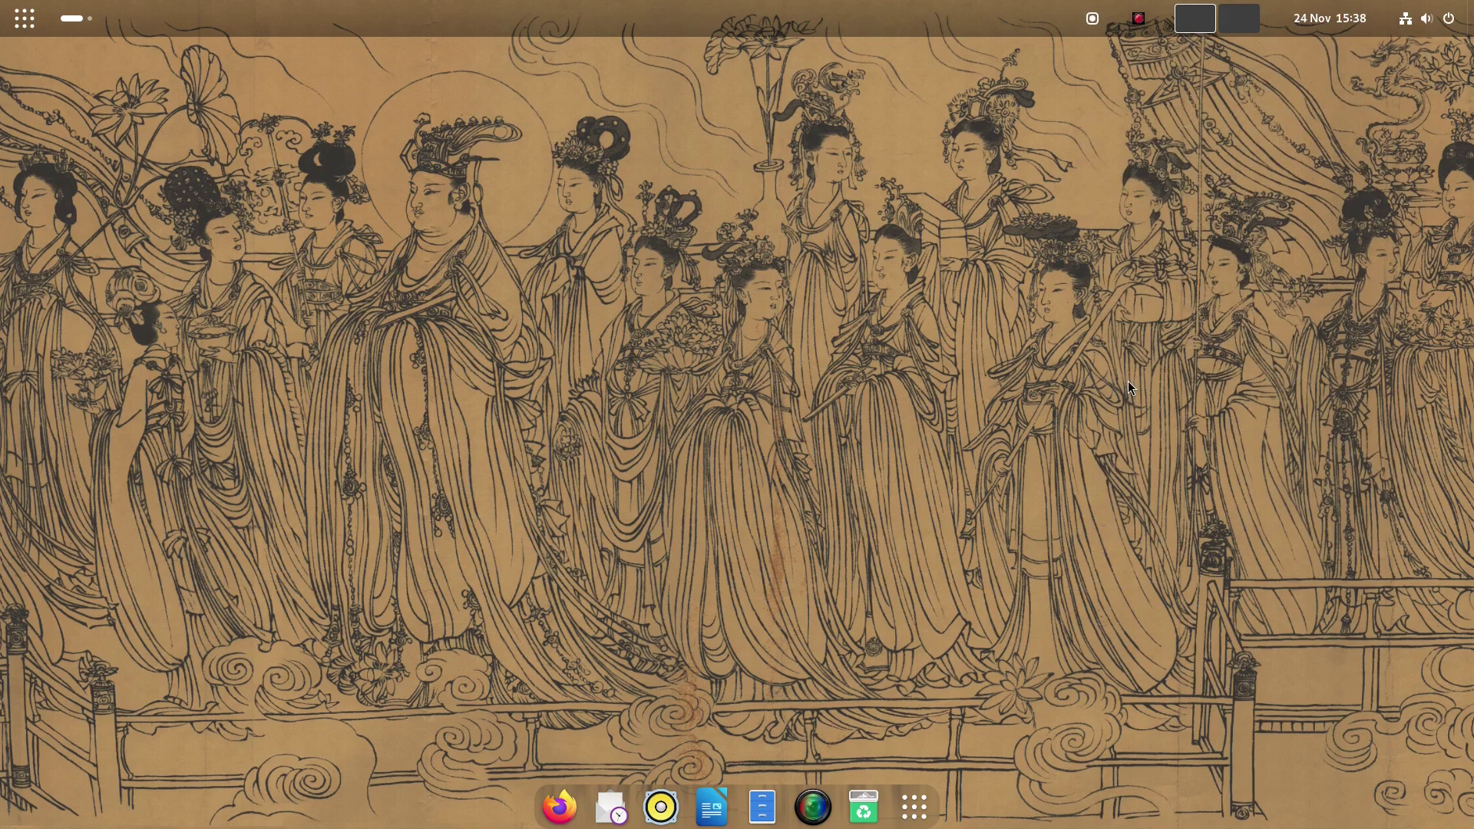
click(1251, 499)
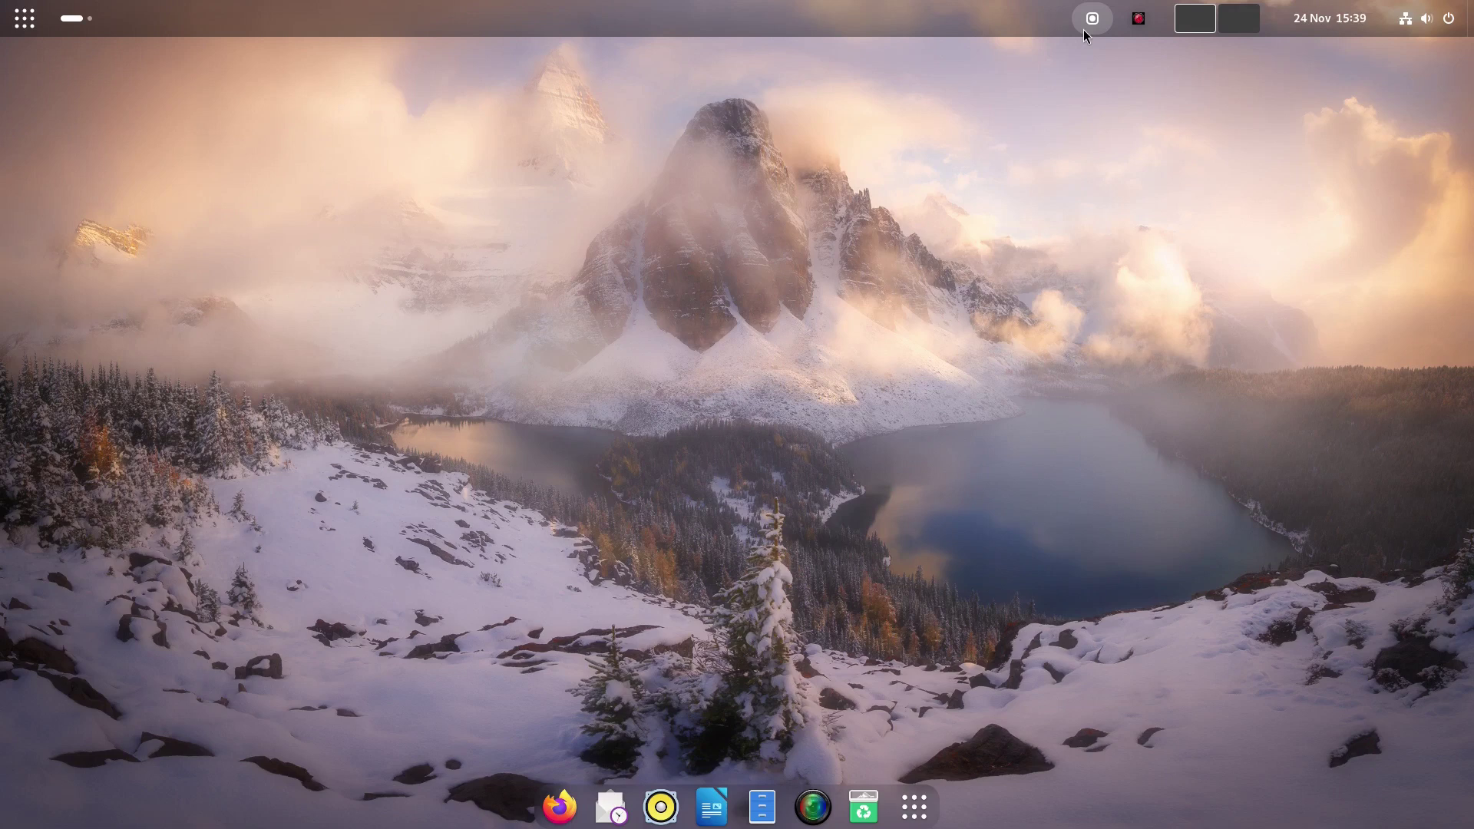
click(1084, 30)
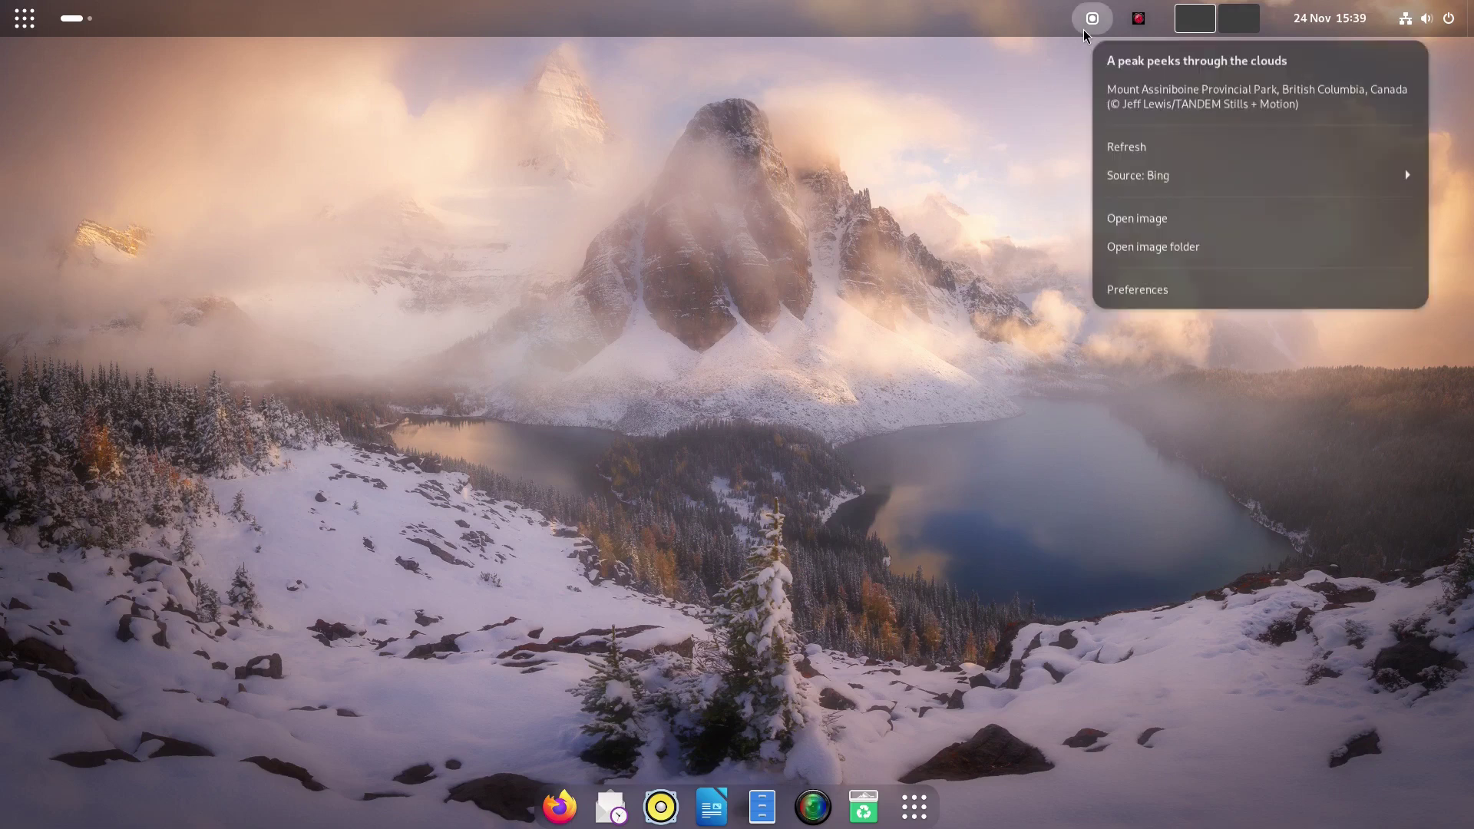
click(1122, 150)
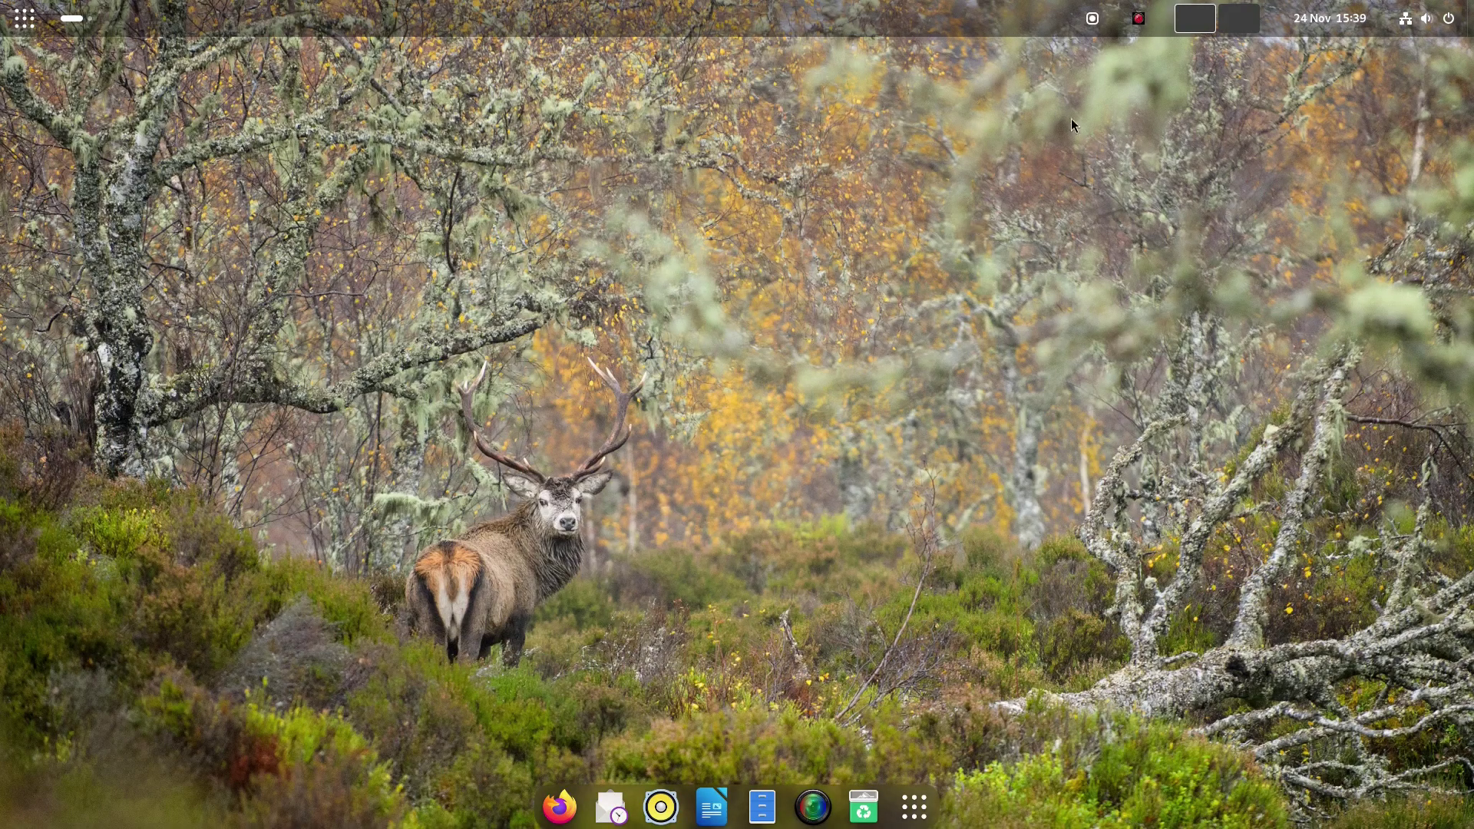
click(1092, 19)
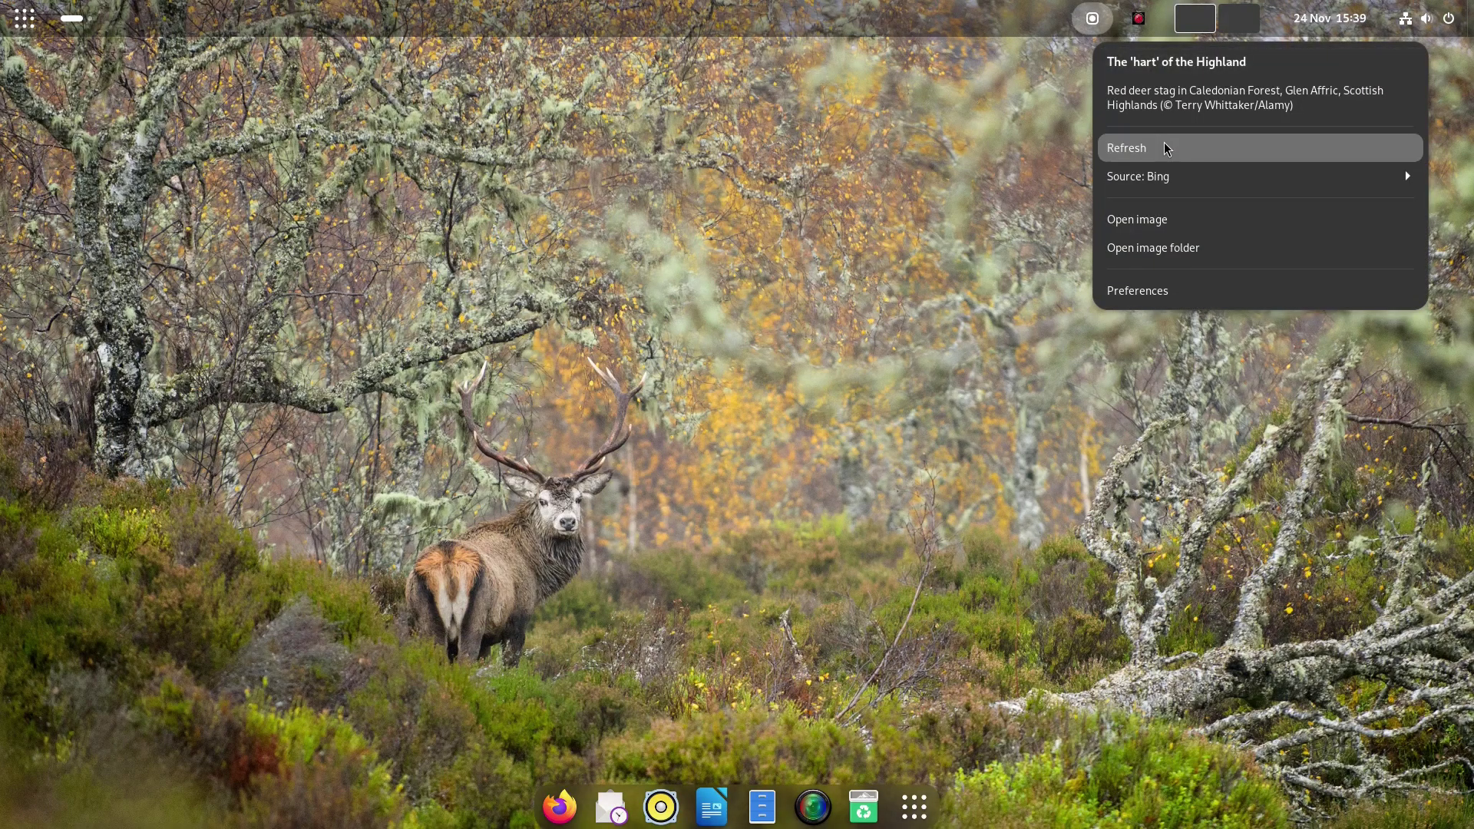